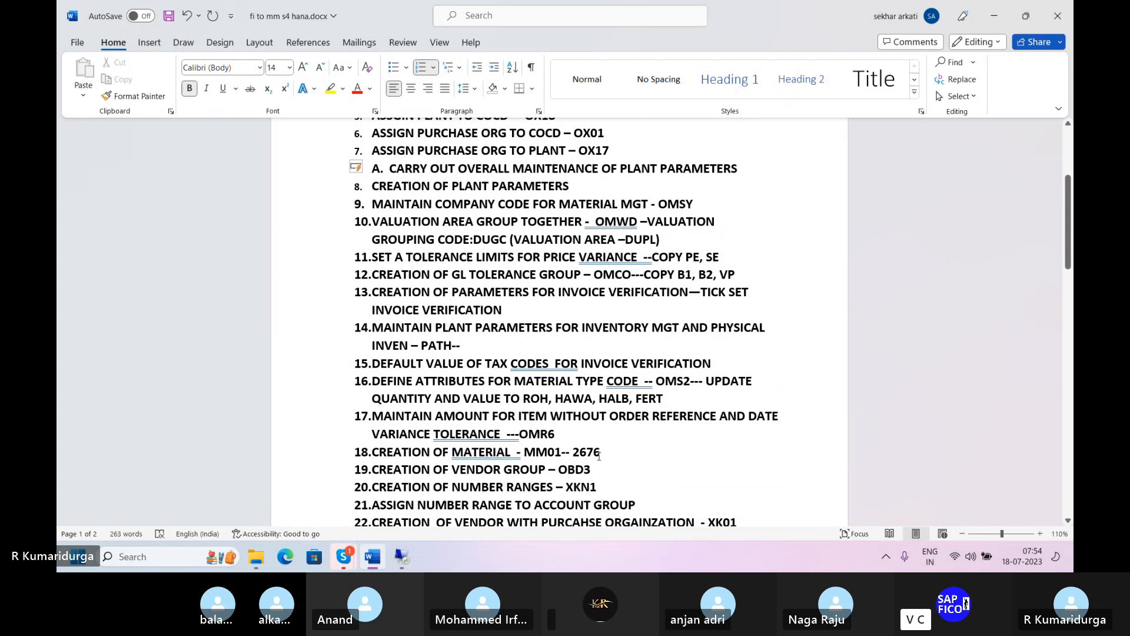
- Switch to the SAP remote session and open the tolerance limits view with transaction code /NOMR6
left_click(395, 549)
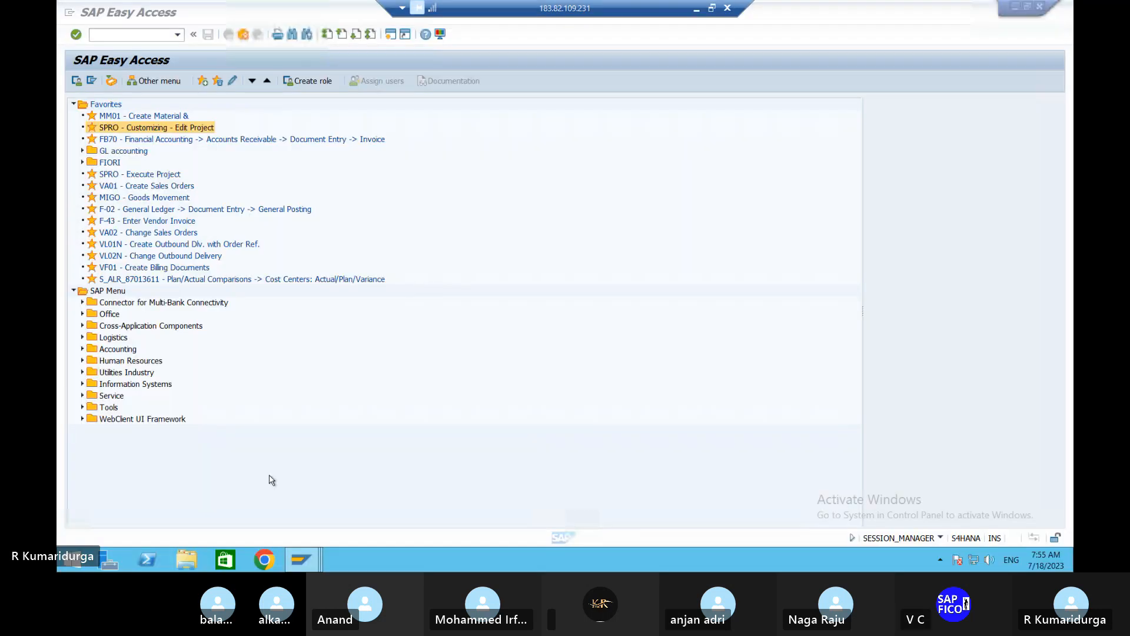
left_click(99, 33)
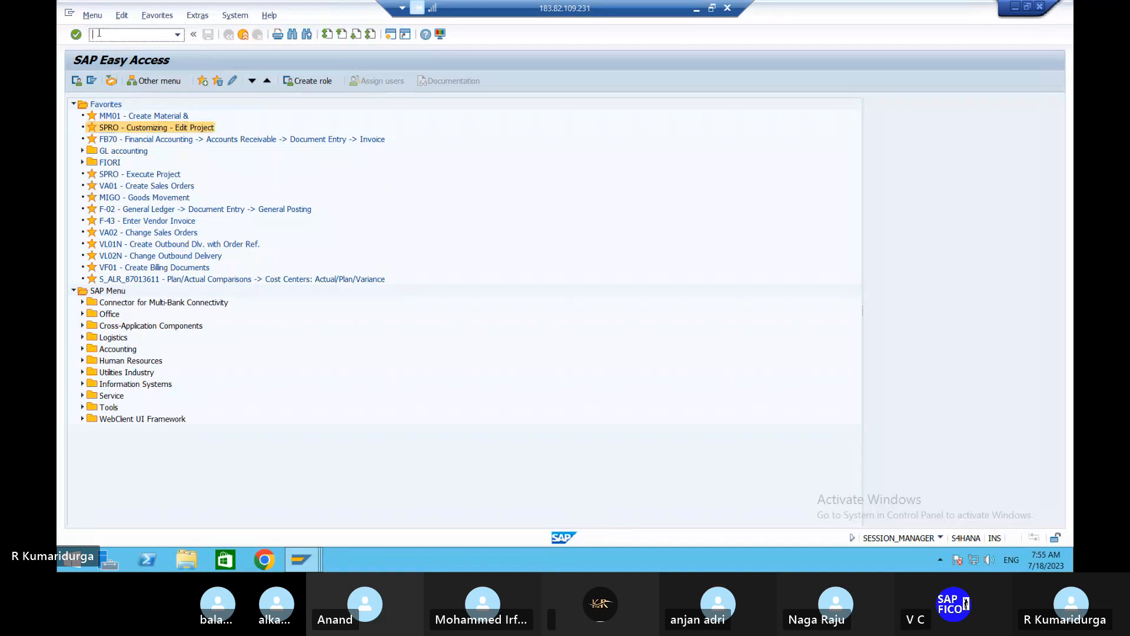
type("/NOMR6")
key("Return")
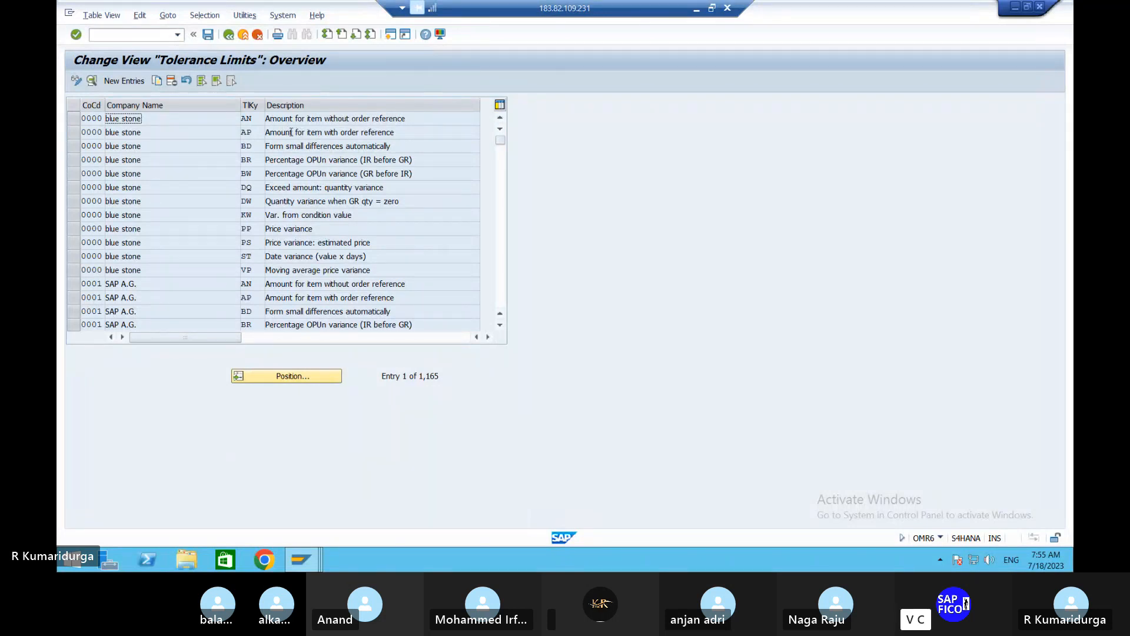
- Select company code 0000's tolerance keys ST (date variance) and VP (moving average price variance) and start copying both entries
left_click(73, 118)
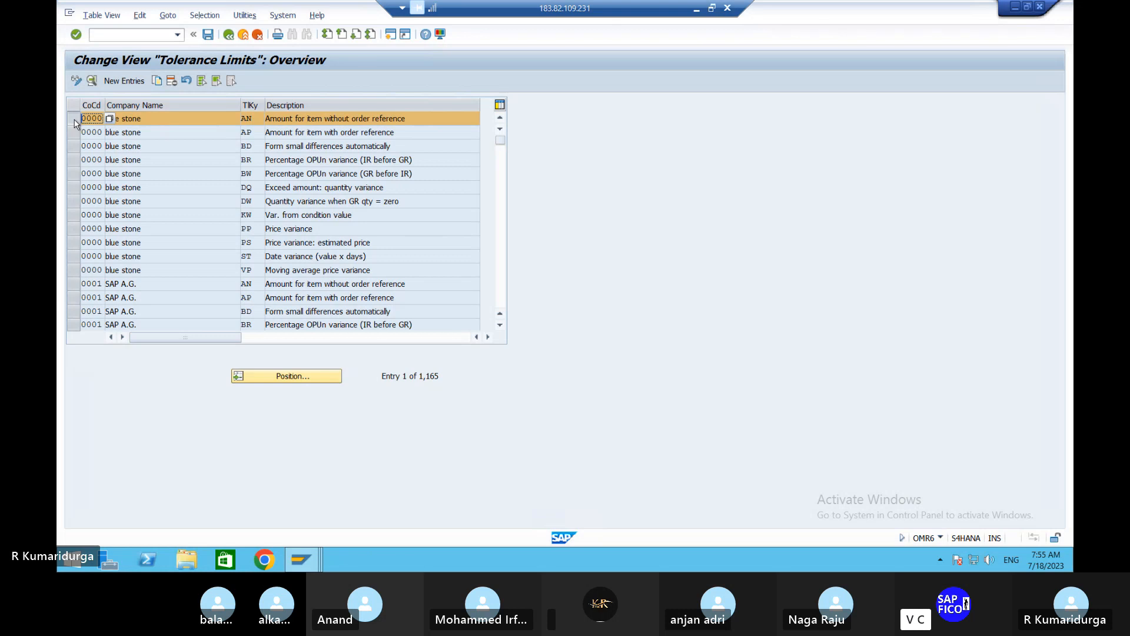
left_click(75, 120)
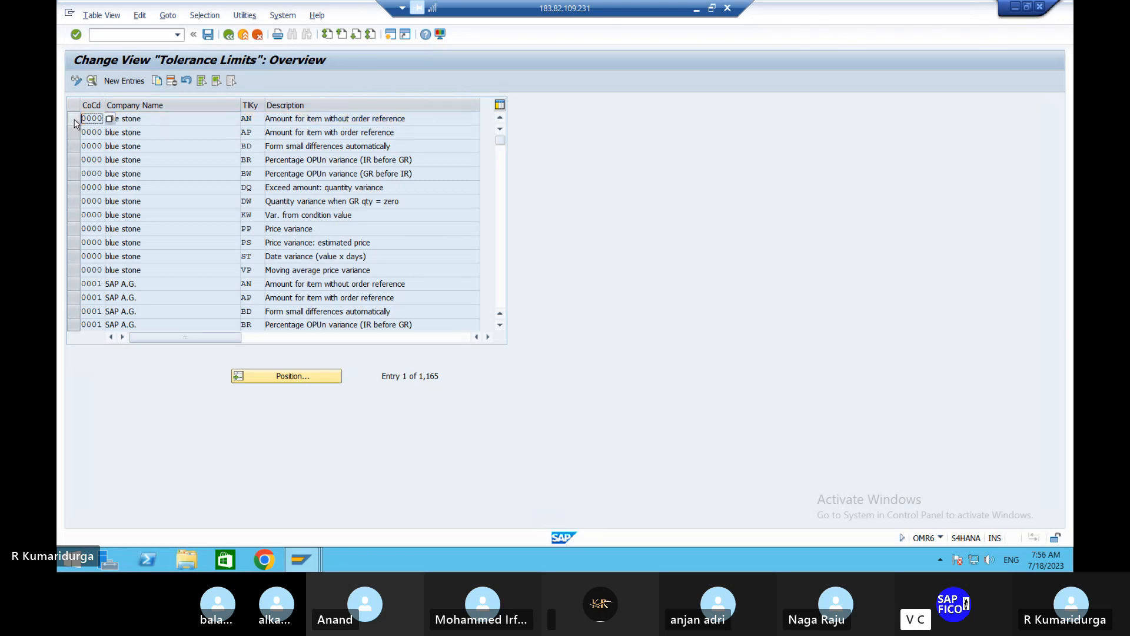
left_click(75, 256)
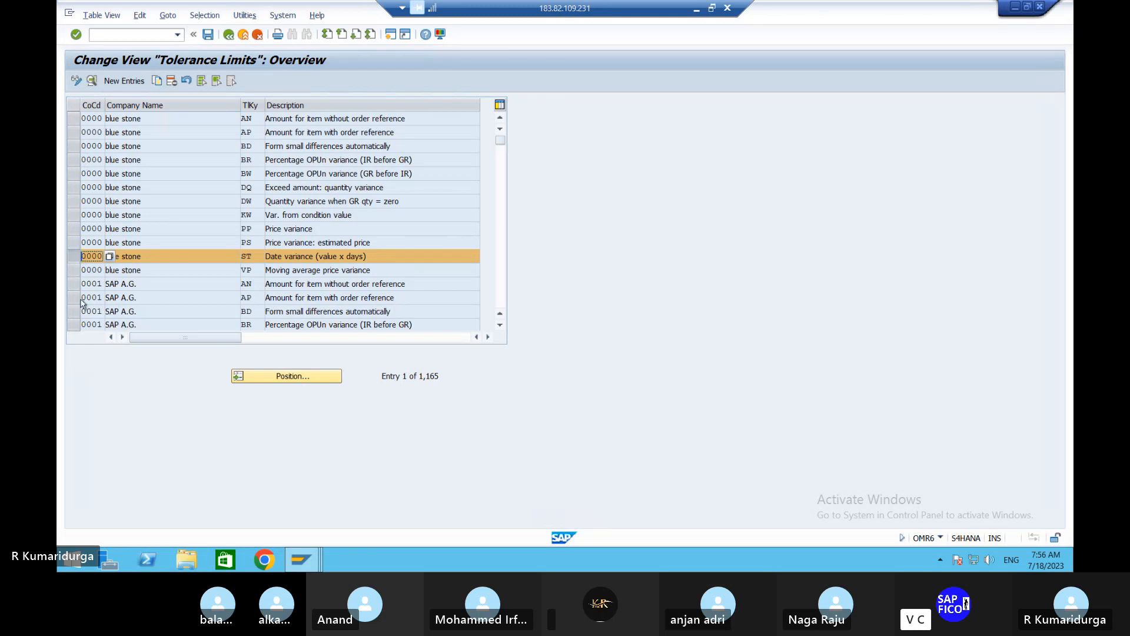
left_click(72, 270)
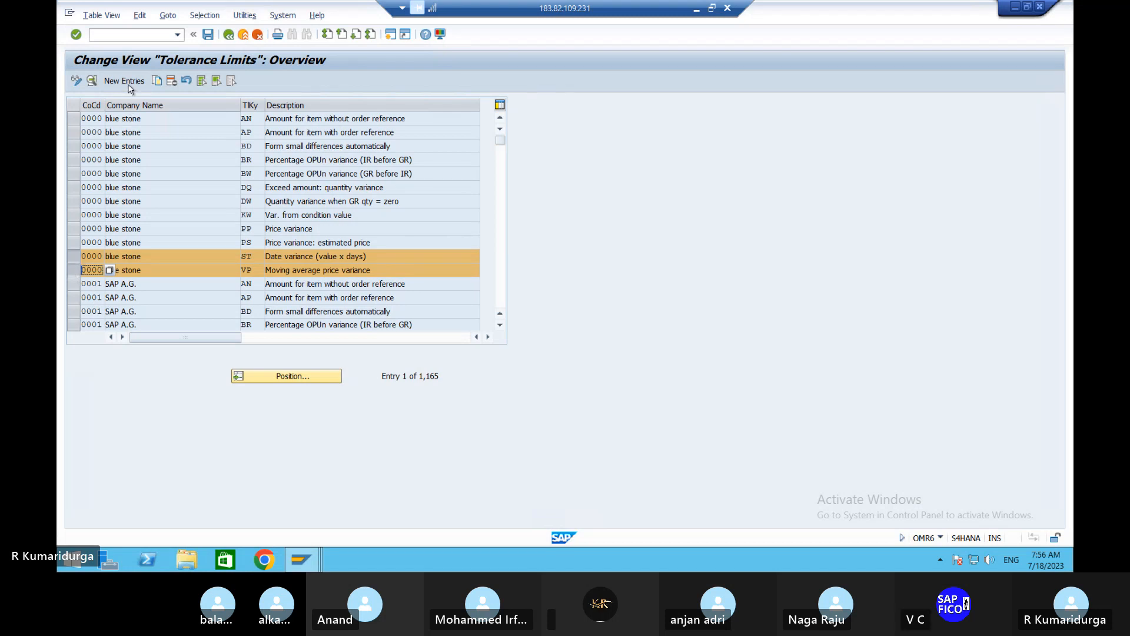
left_click(156, 82)
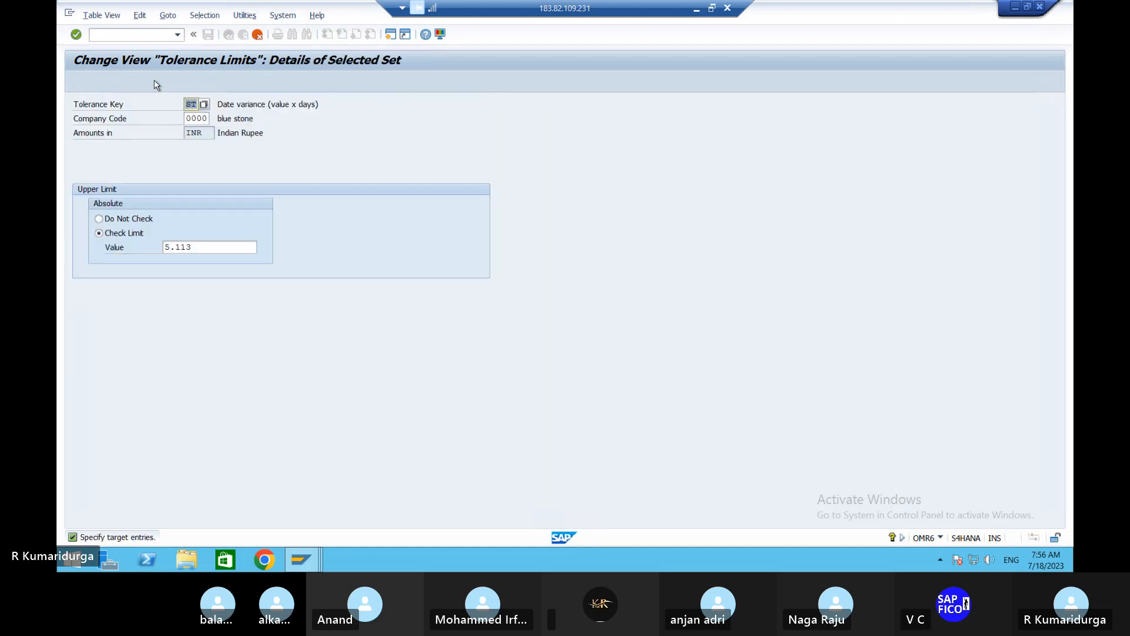
- Set the company code of the copied ST date variance entry to DUR1 and confirm the entry
left_click(188, 117)
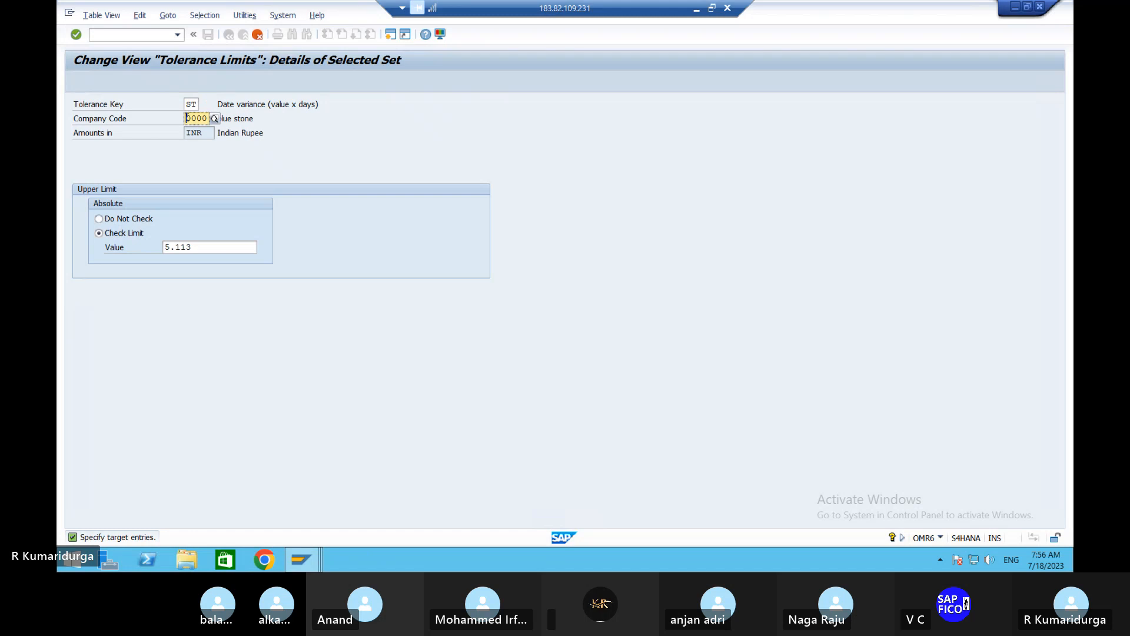
key("Delete")
key("Delete")
key("Delete")
key("Delete")
type("DUR1")
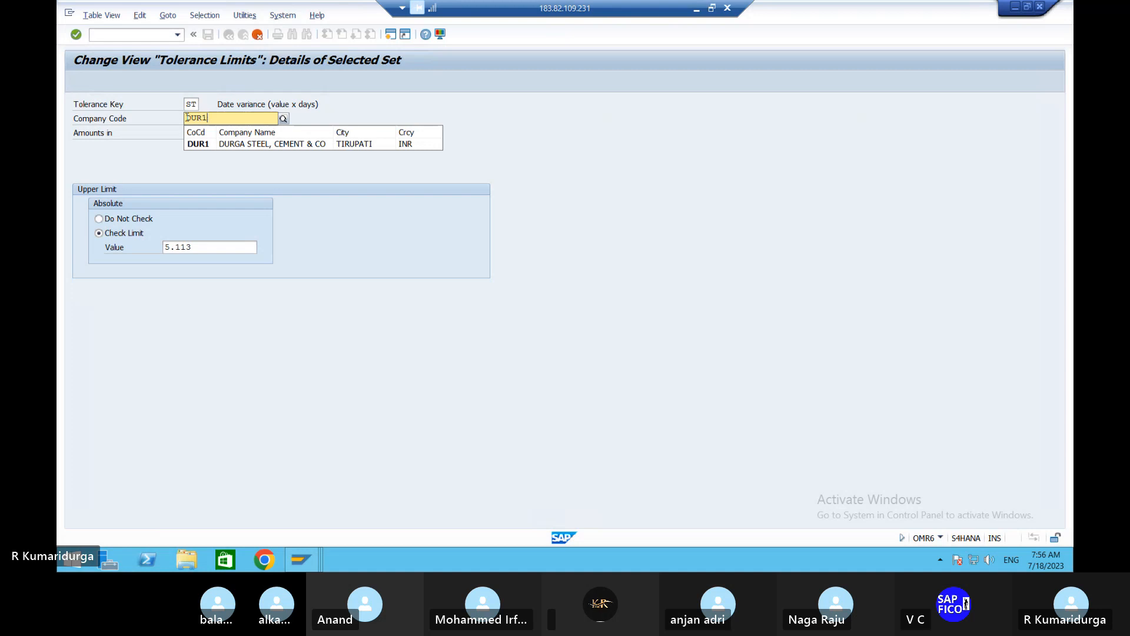
key("Return")
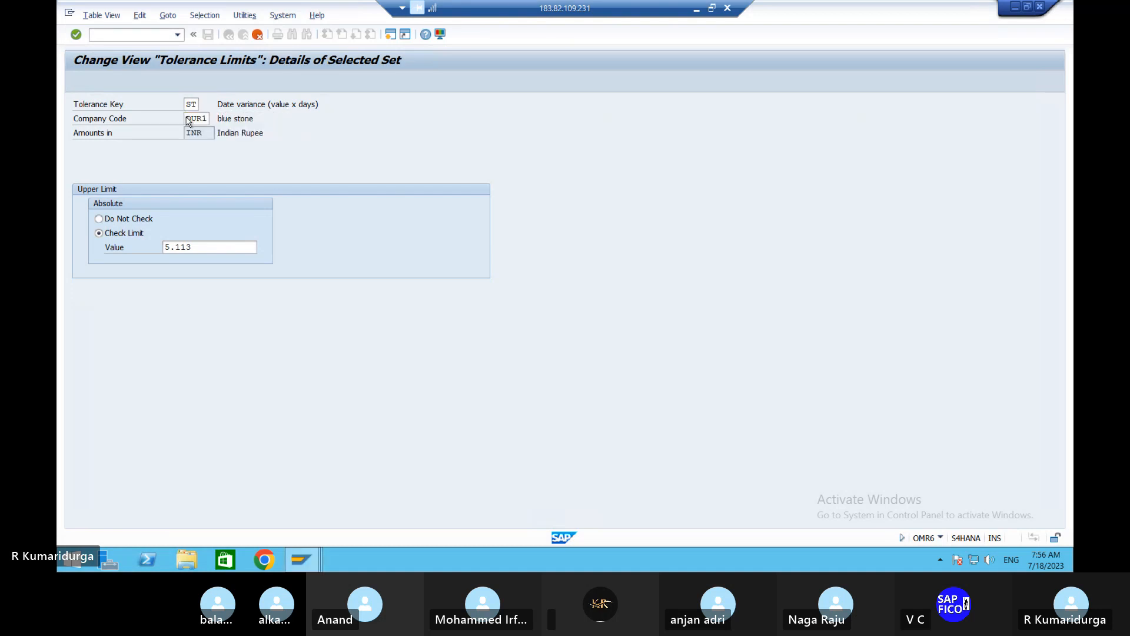
key("Return")
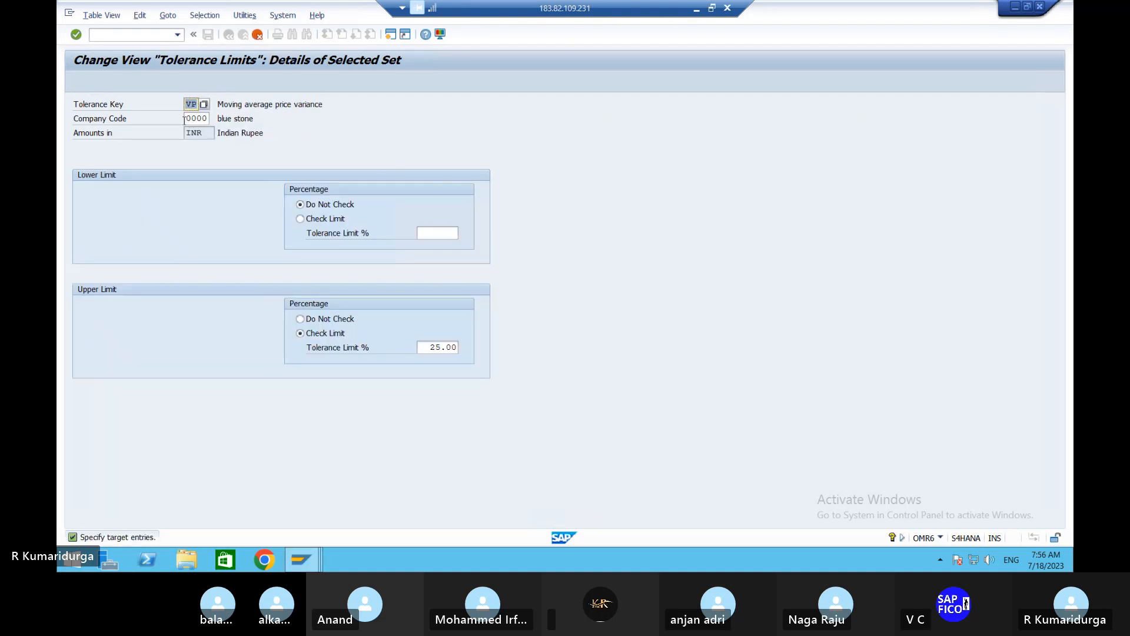
- Try to copy the VP moving average price variance entry to company code DUR1, and cancel that copy
left_click(186, 119)
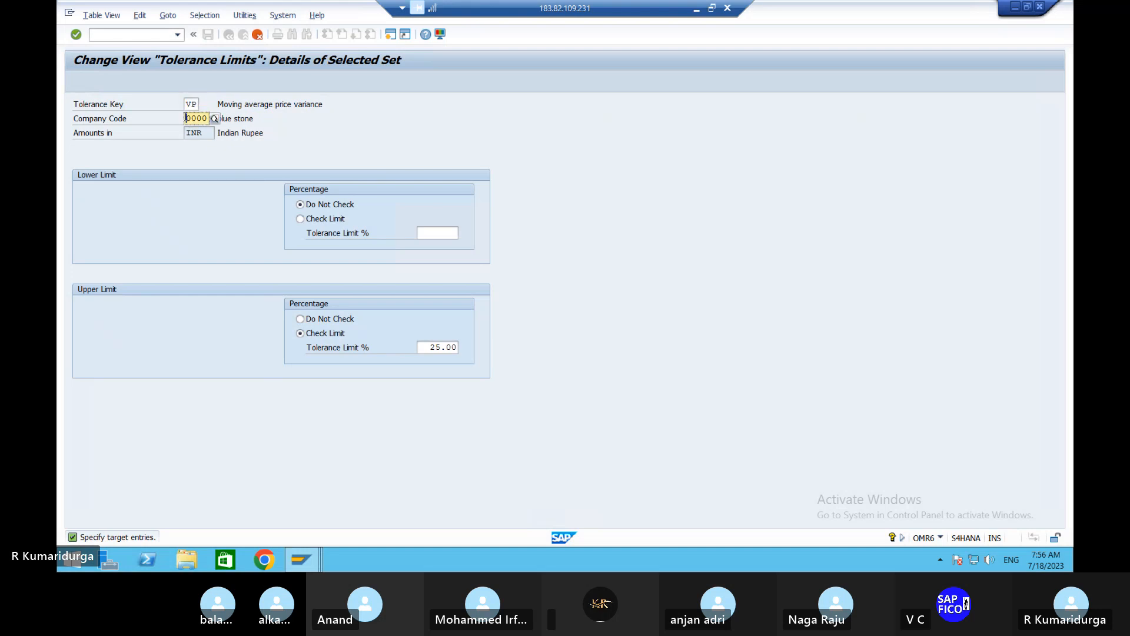
type("DUR1")
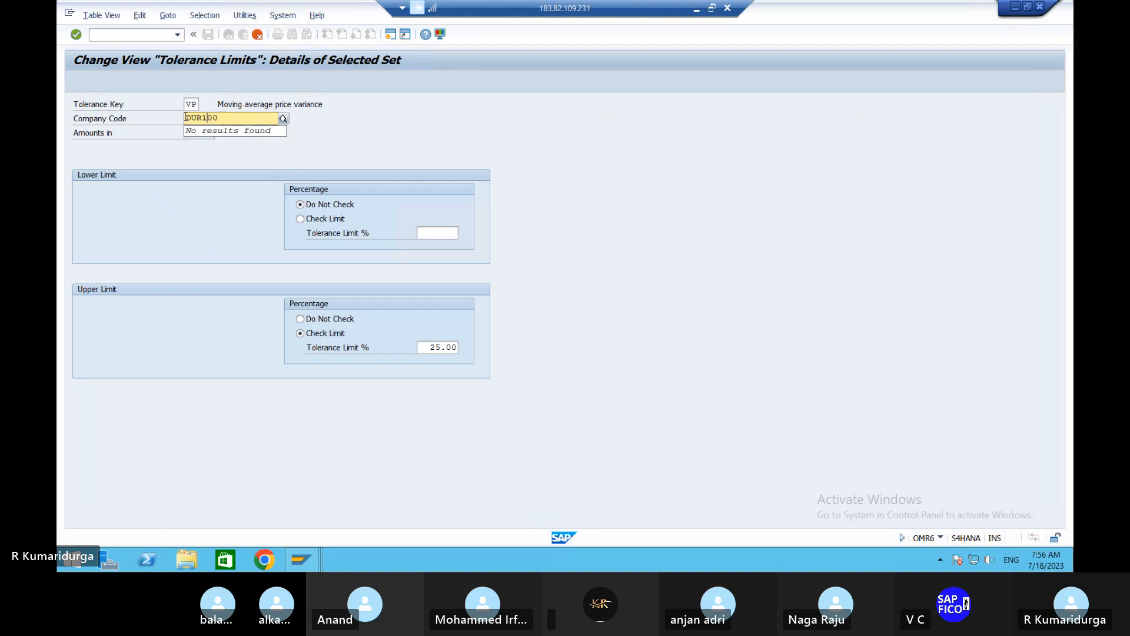
key("Return")
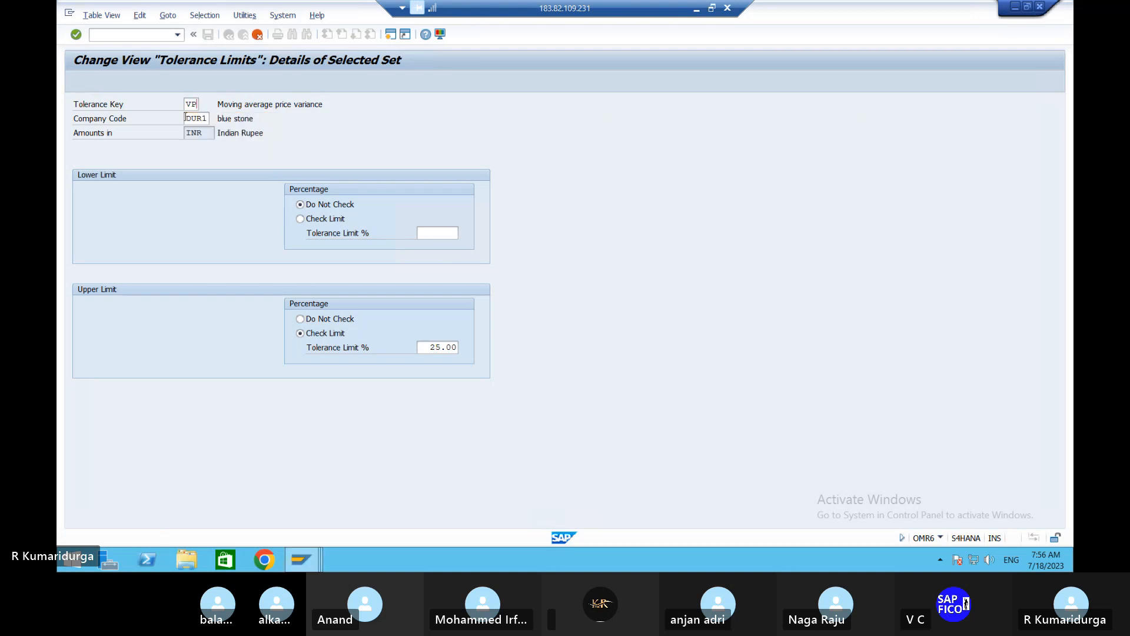
key("Return")
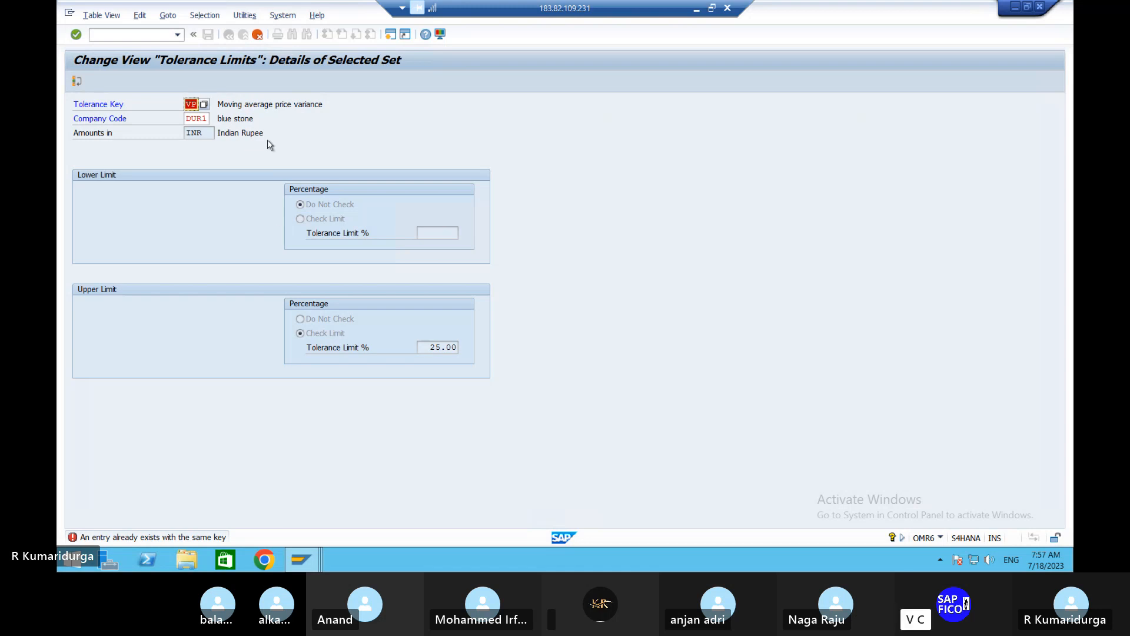
left_click(258, 34)
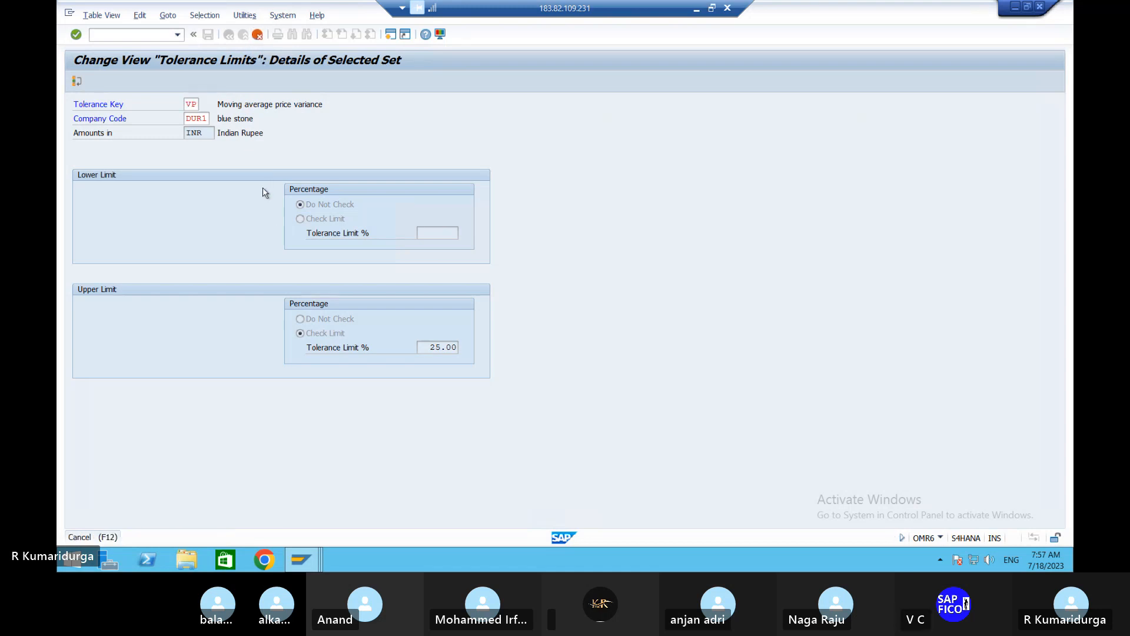
left_click(254, 239)
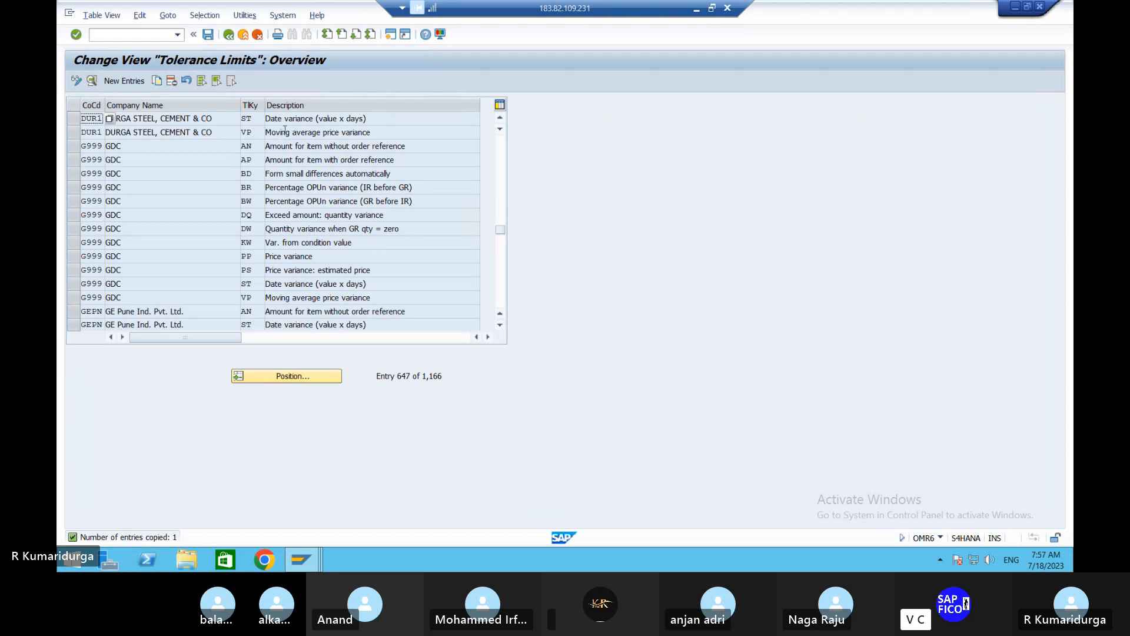
- Save the tolerance limits under the customizing request described as FI-MM INTEGRATION DUR
left_click(211, 37)
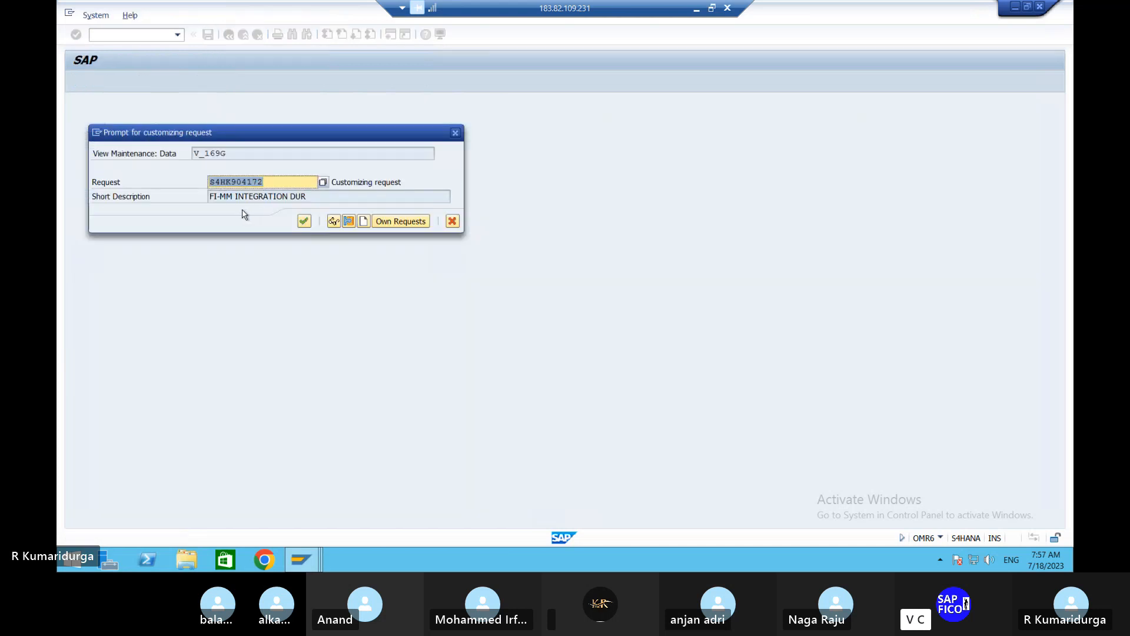
left_click(303, 222)
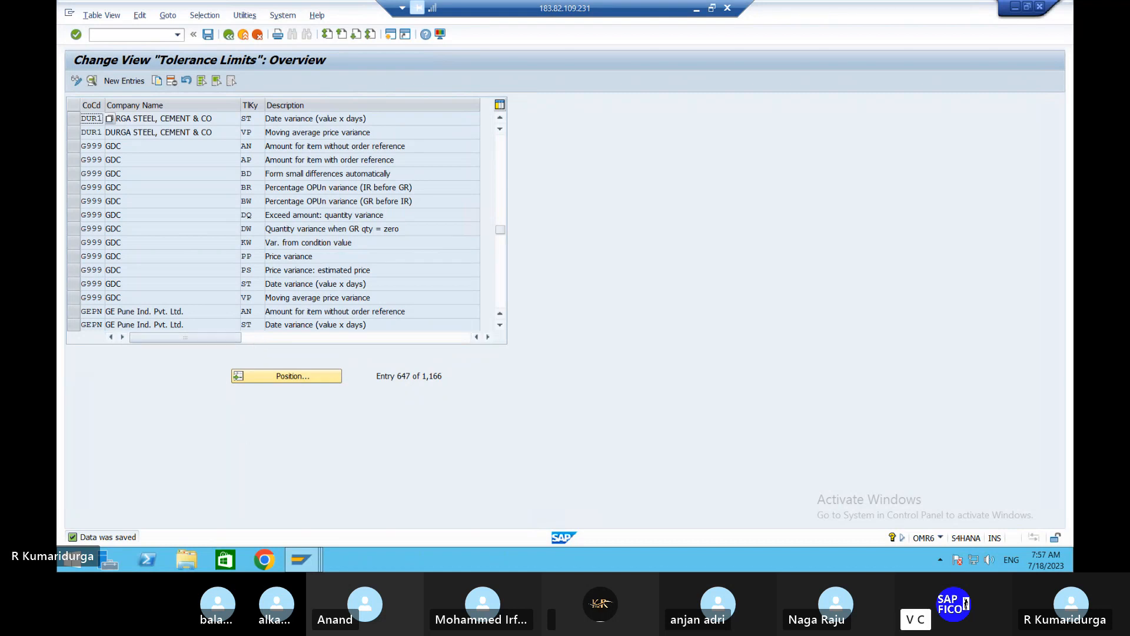
- Switch to the Word document fi to mm s4 hana.docx and append "----COPY VP AND" after OMR6 in item 17
left_click(696, 8)
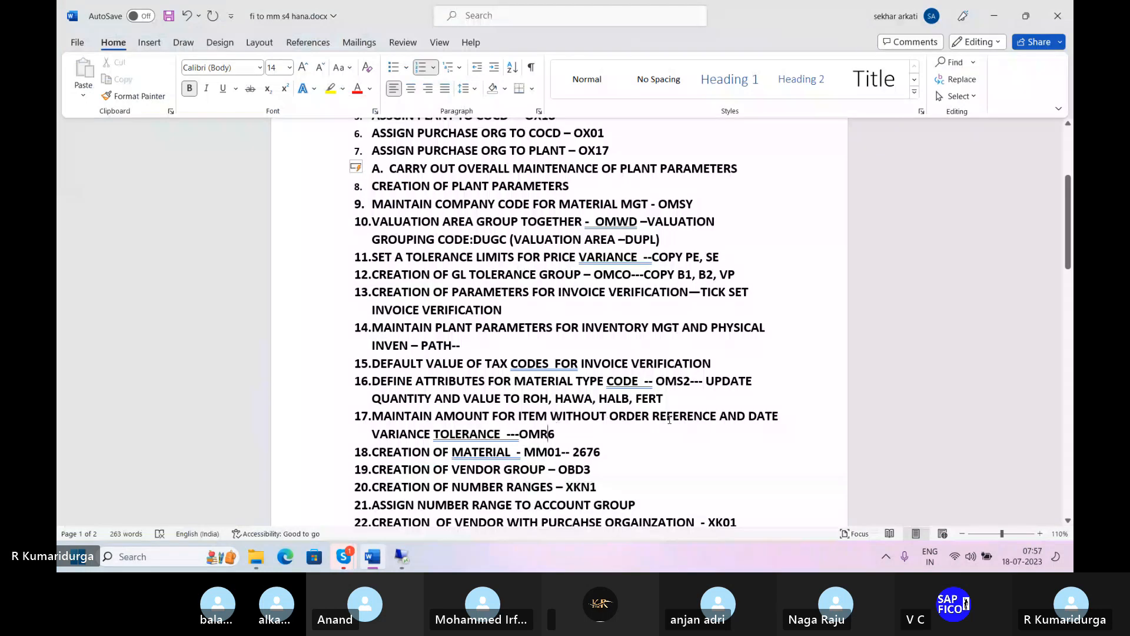
left_click(564, 430)
type("CP")
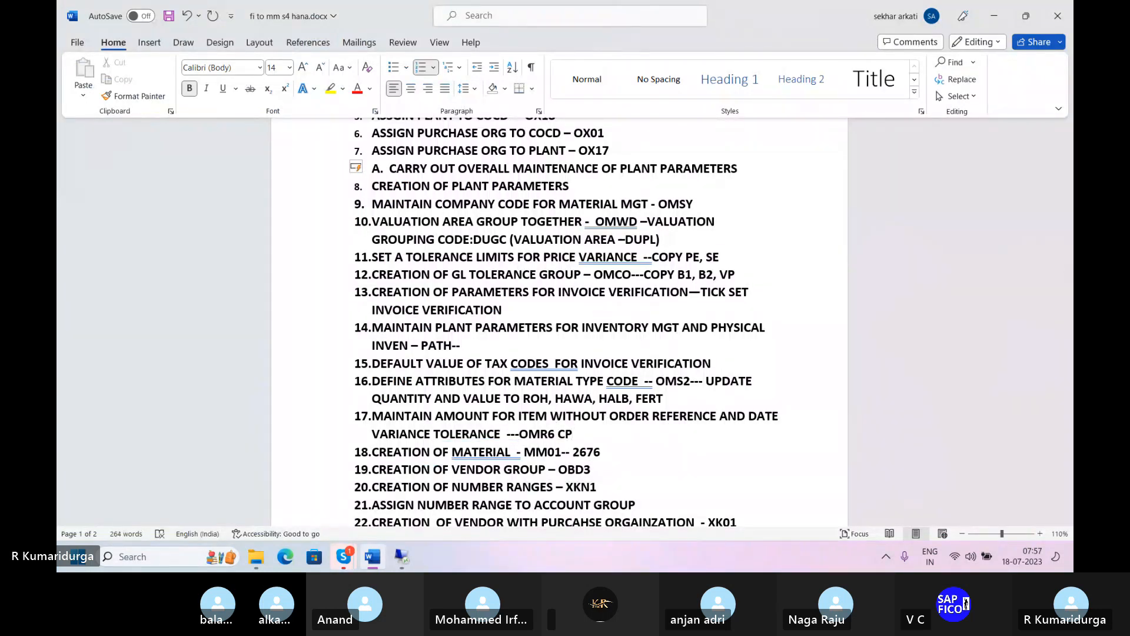
key("BackSpace")
key("BackSpace")
type("----COPY VP AND")
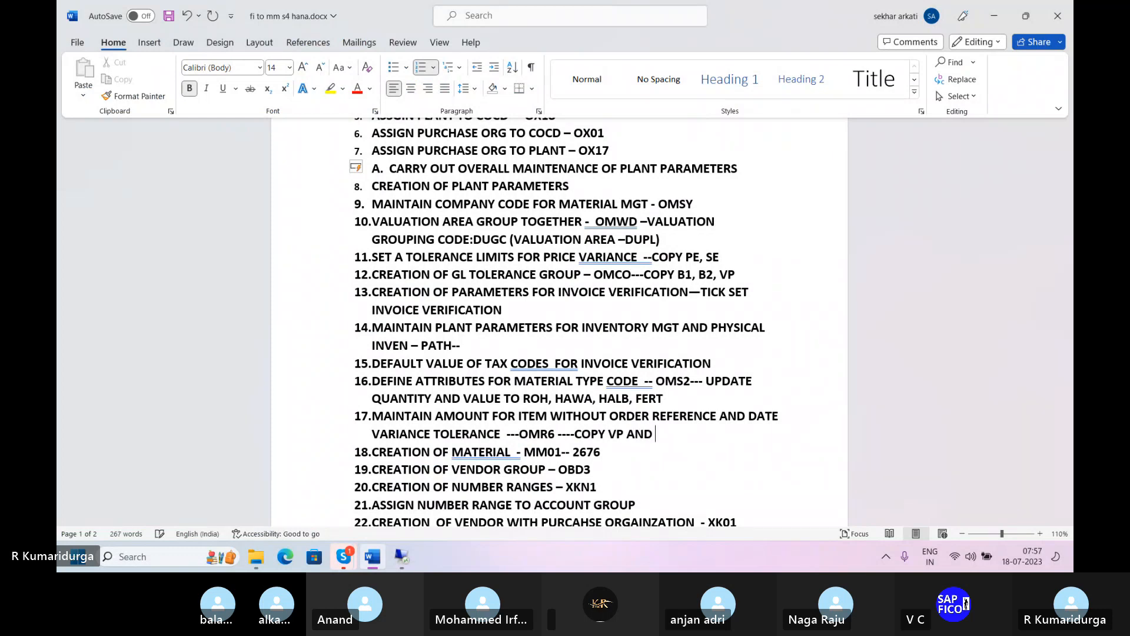
- Check the copied tolerance keys in SAP, return to the Word document and complete item 17 with "ST"
key("super+Tab")
key("Return")
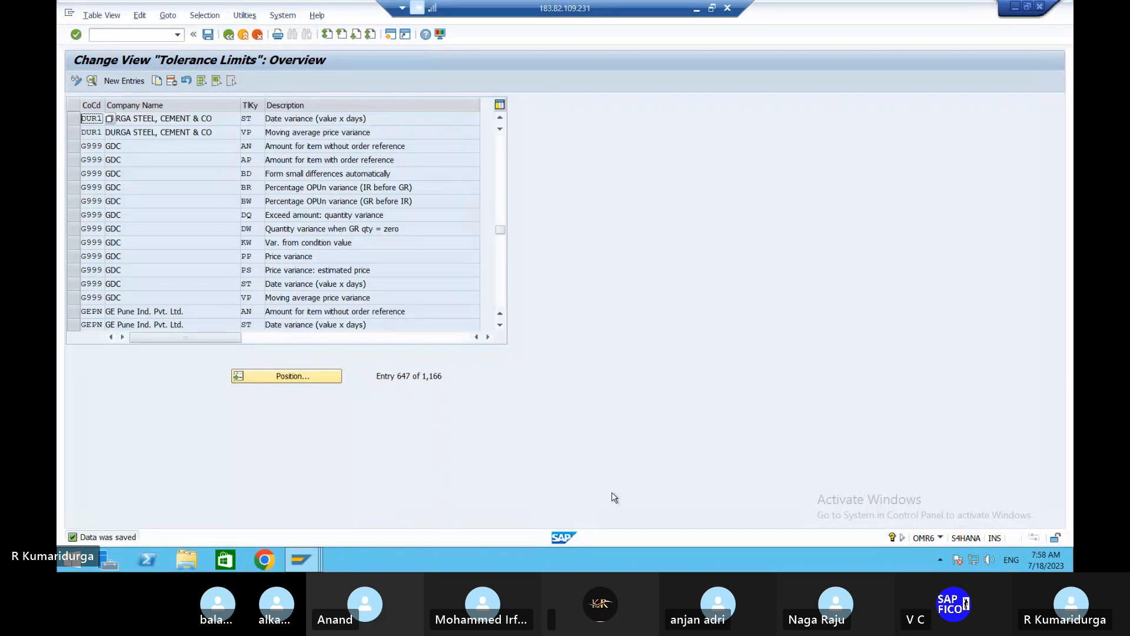
key("alt+Tab")
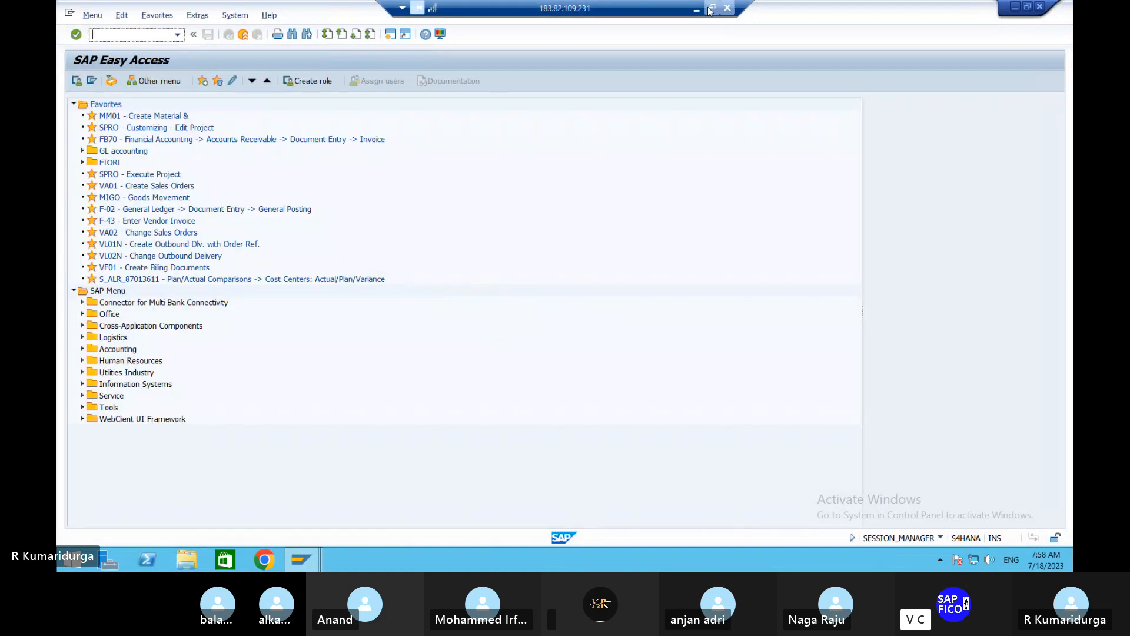
left_click(697, 9)
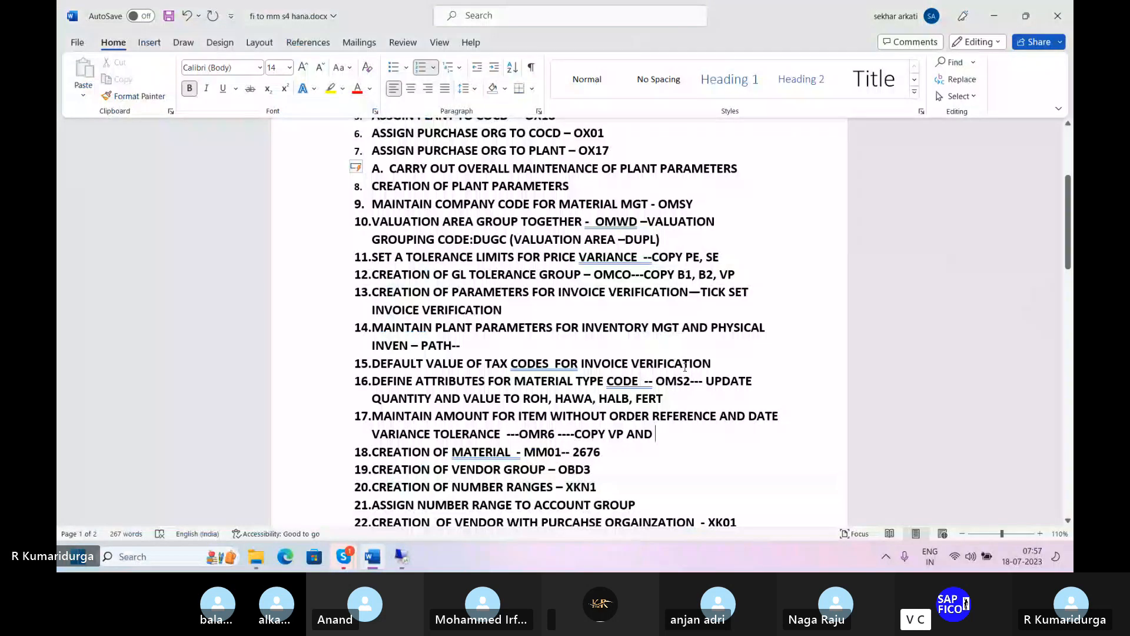
type("ST")
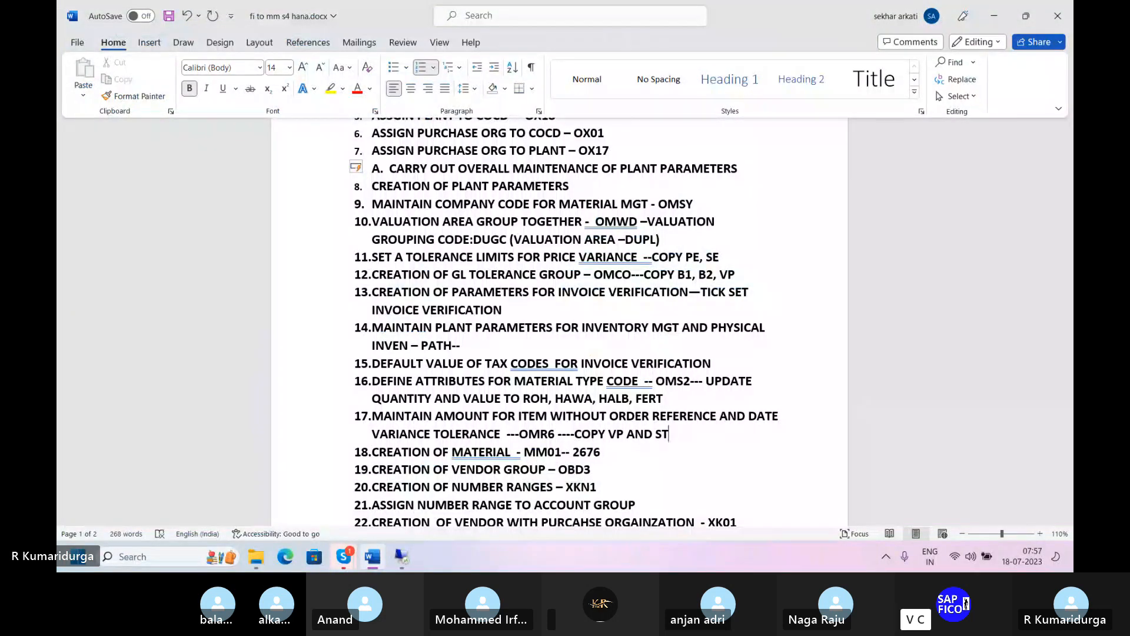
- Switch to SAP and leave the tolerance limits view back to SAP Easy Access
left_click(616, 451)
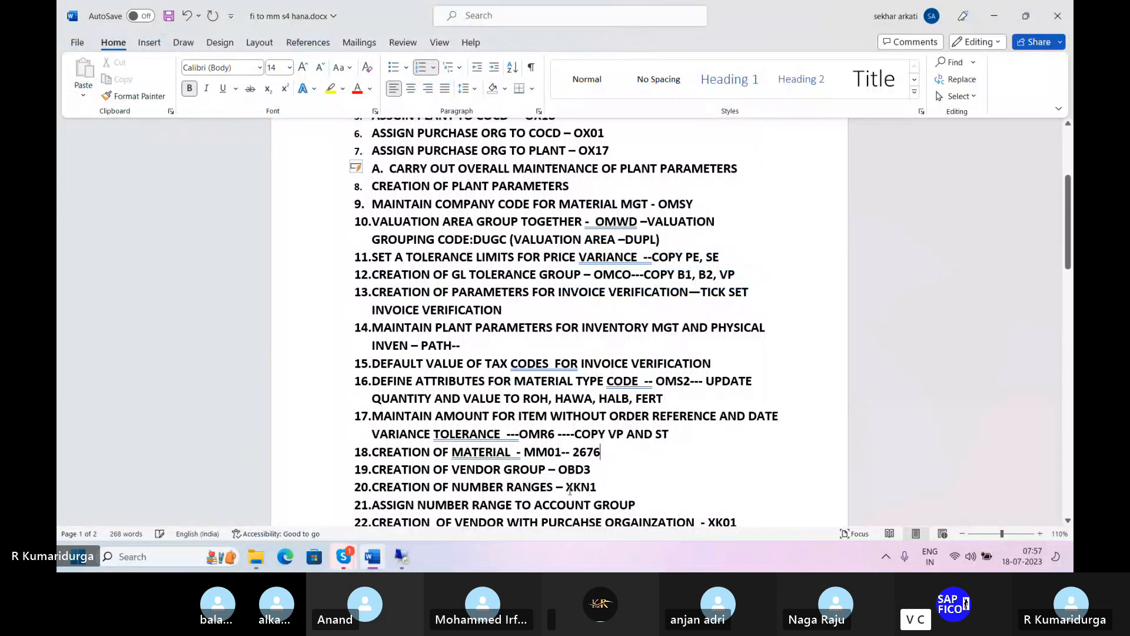
left_click(401, 556)
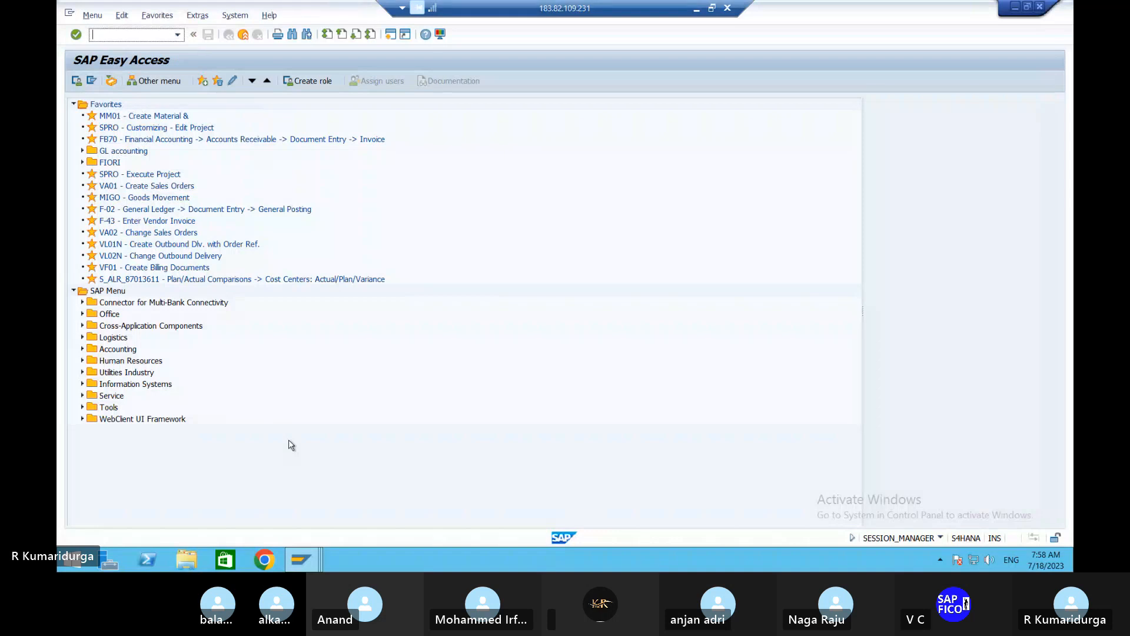
key("alt+Tab")
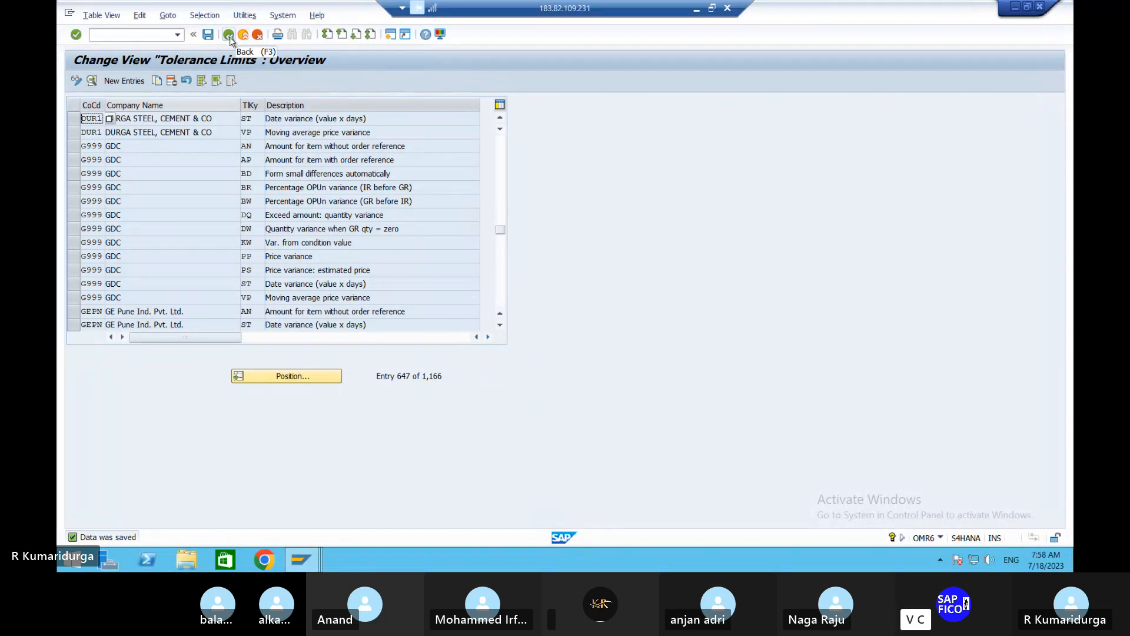
left_click(229, 35)
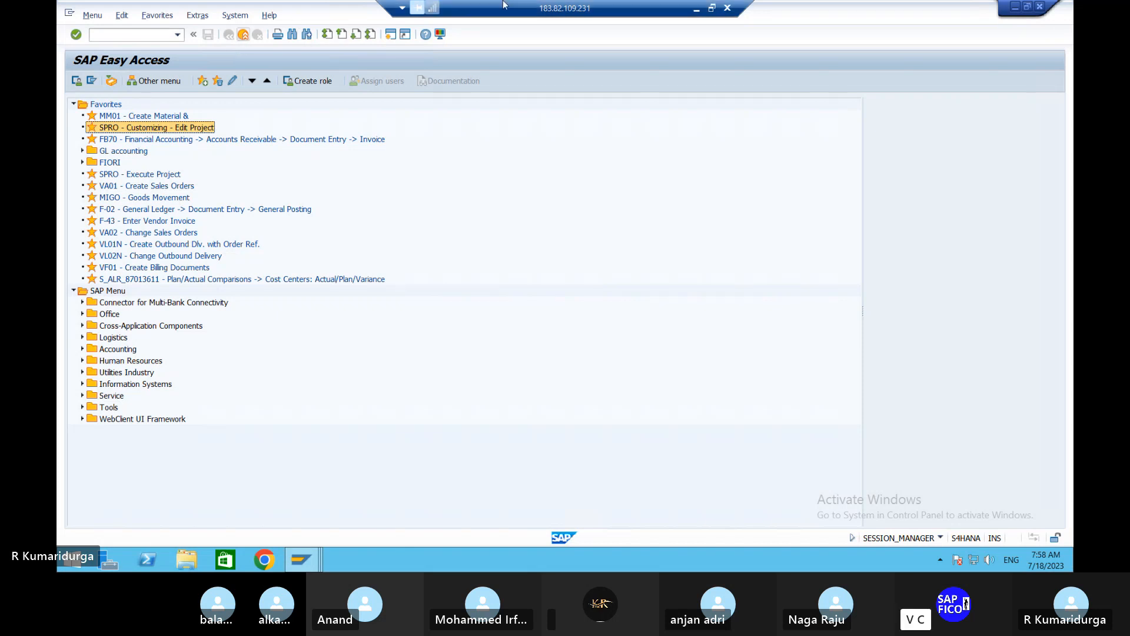
- Switch to the Word document and delete "2676" from the end of item 18, creation of material
left_click(696, 8)
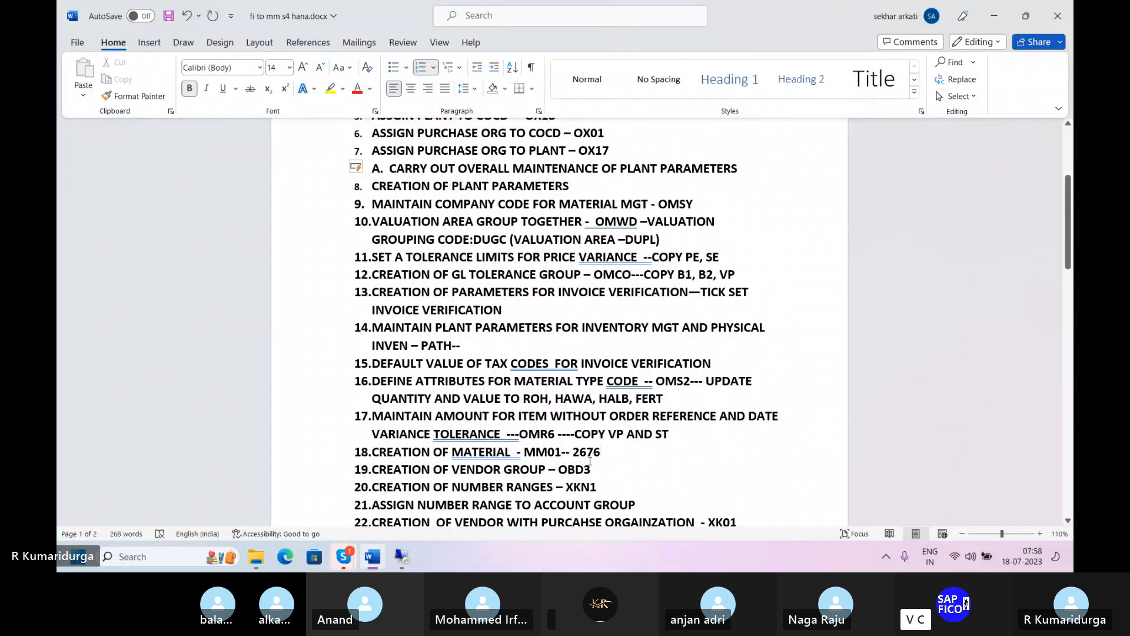
key("BackSpace")
key("BackSpace")
key("BackSpace")
key("BackSpace")
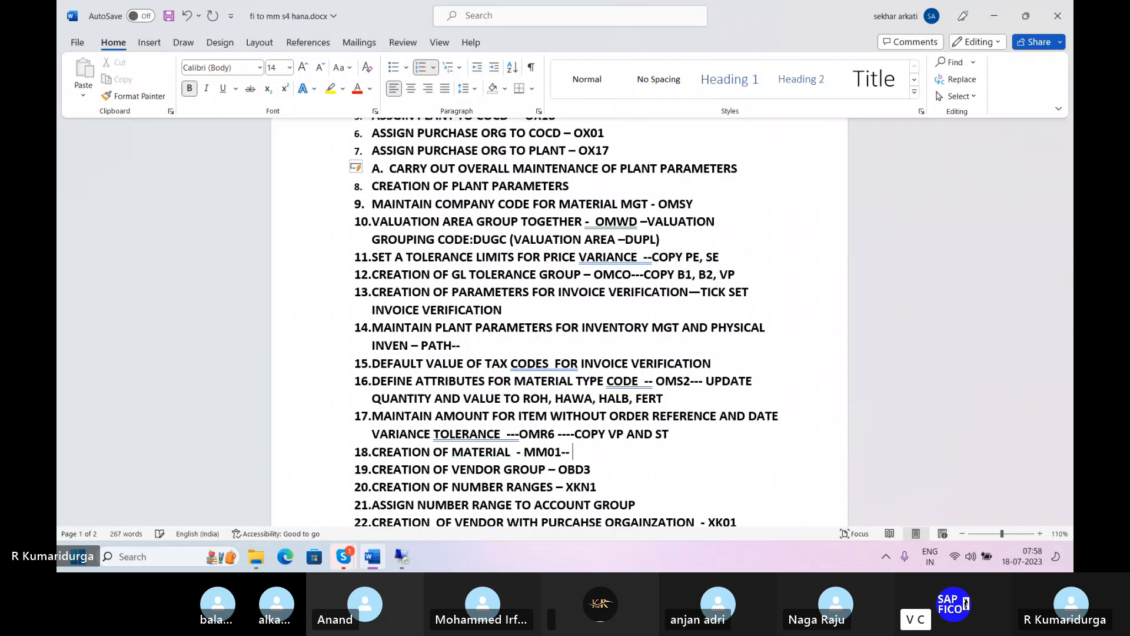
- Insert a line below item 17 and start it as sub-item "A."
left_click(680, 434)
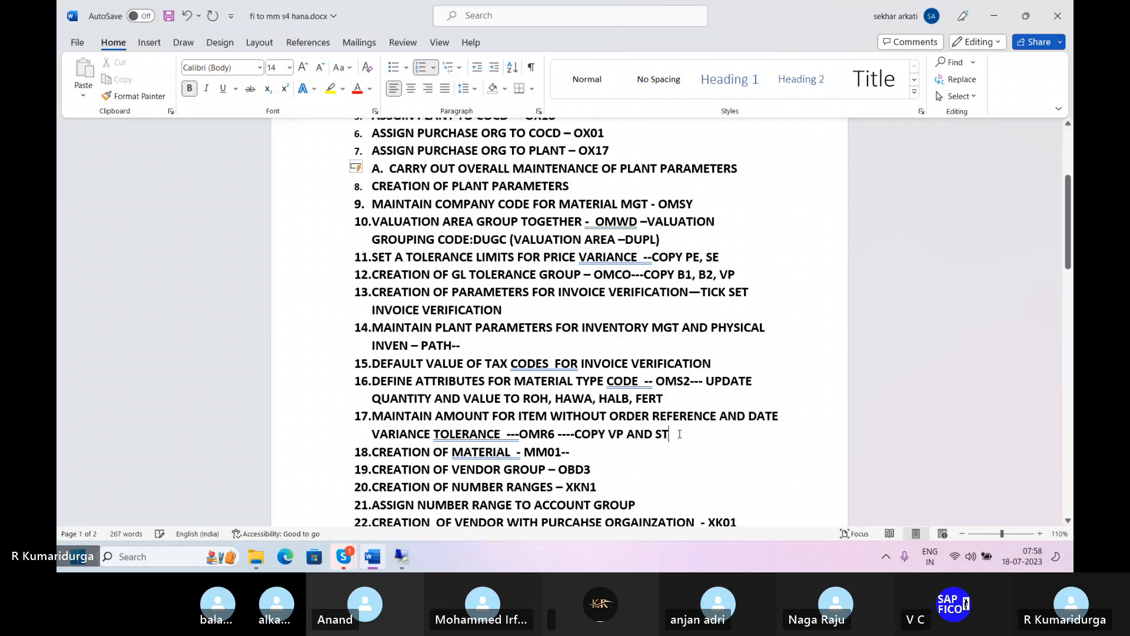
key("Return")
key("BackSpace")
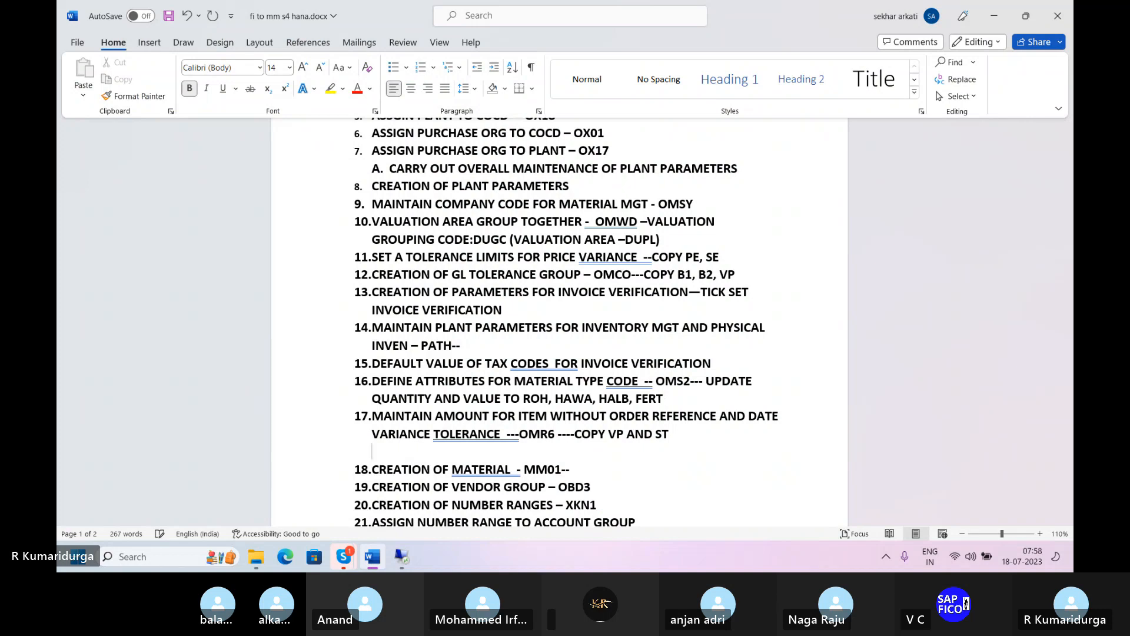
type("A.")
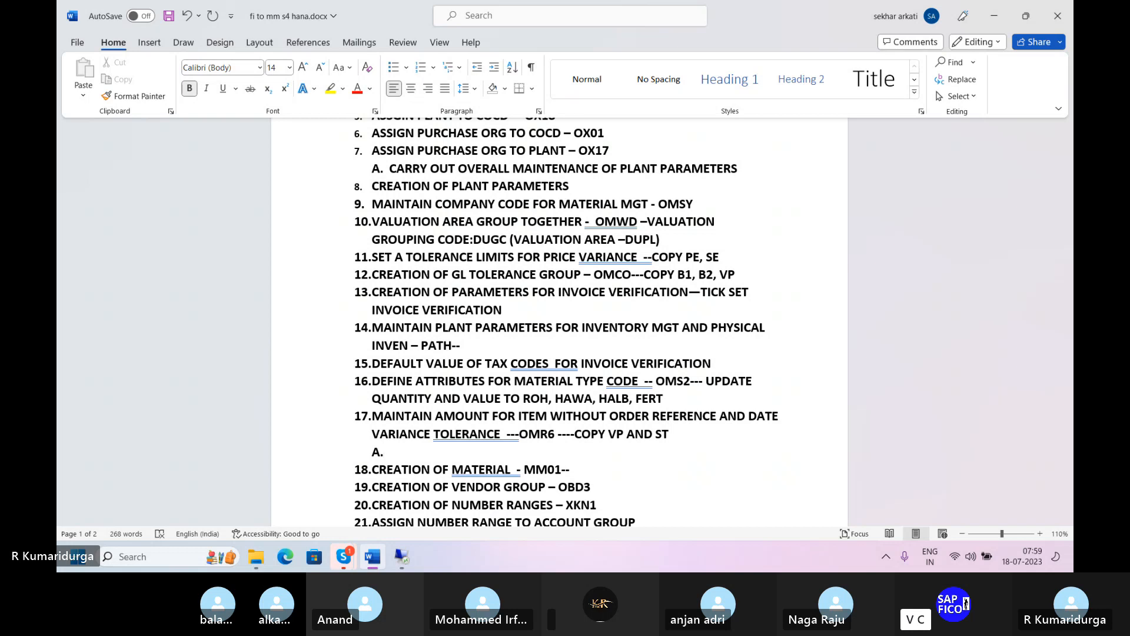
- Begin the text of sub-item A under item 17 with "IN SAP S4 HANA WHEN WE ARE GOING TO CREATE"
type("IN SAP ")
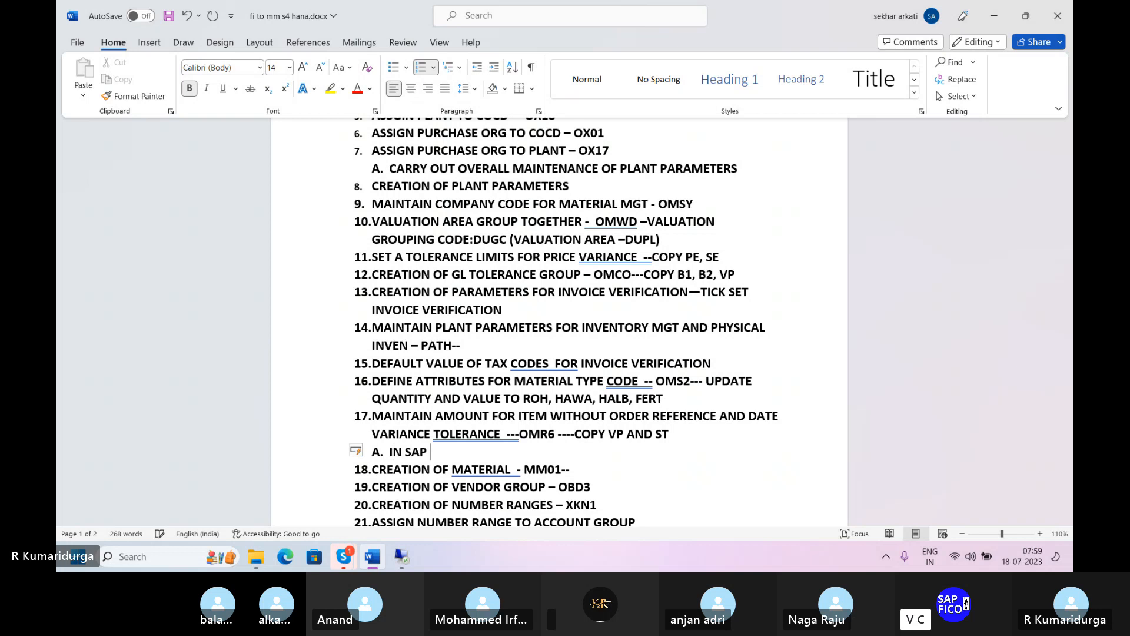
type("S4 HANA")
type("WHEN WE")
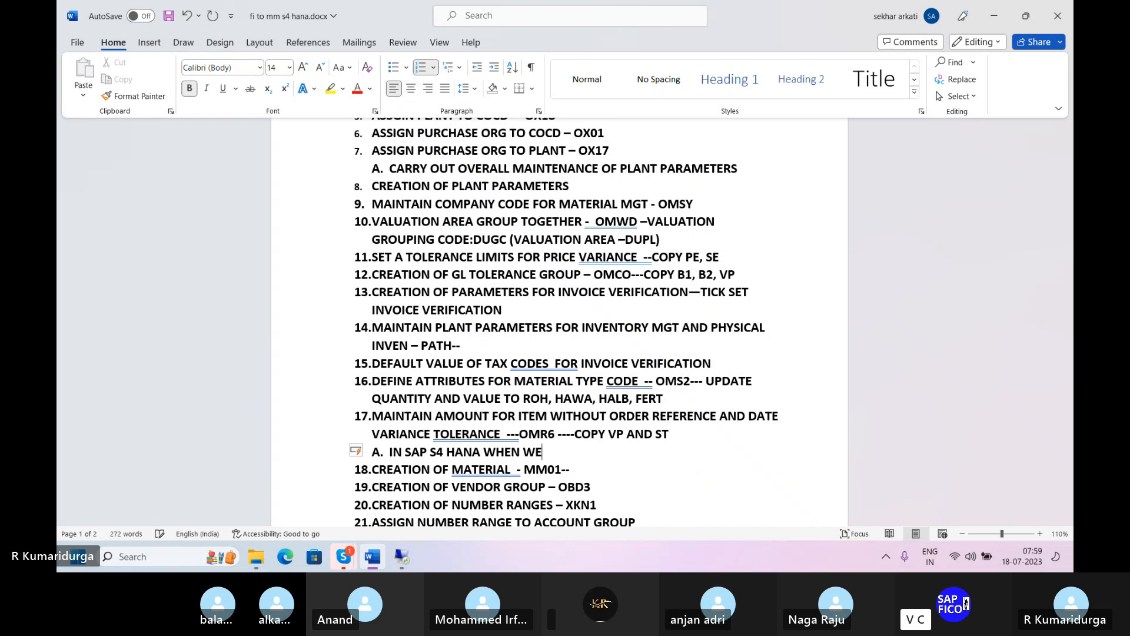
type(" ARE GOING TO CREAR")
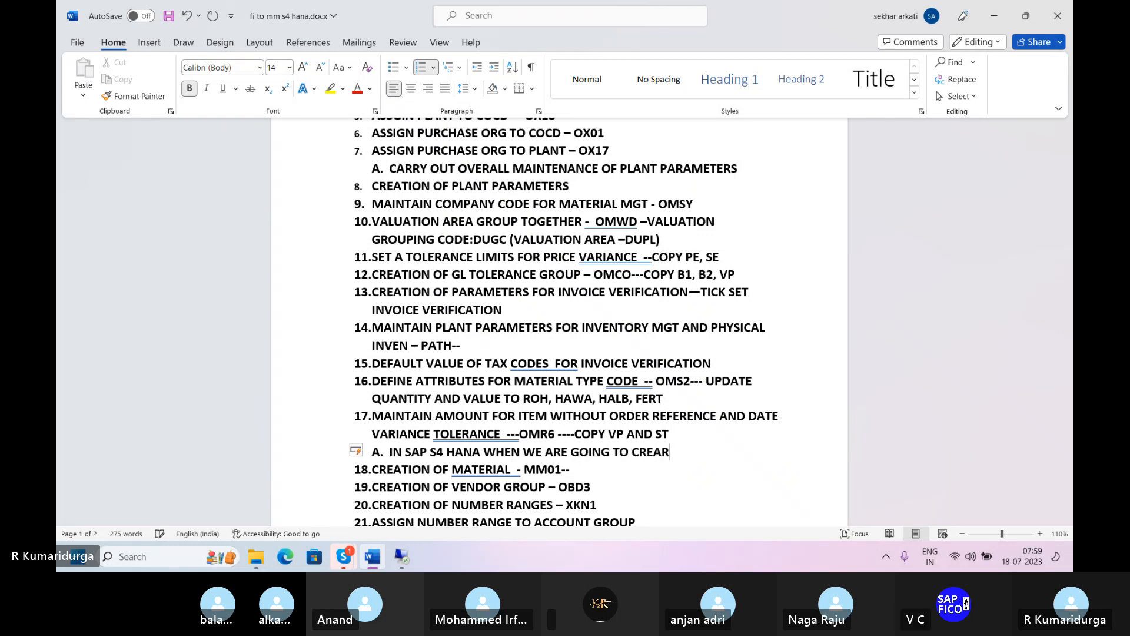
key("BackSpace")
type("TE")
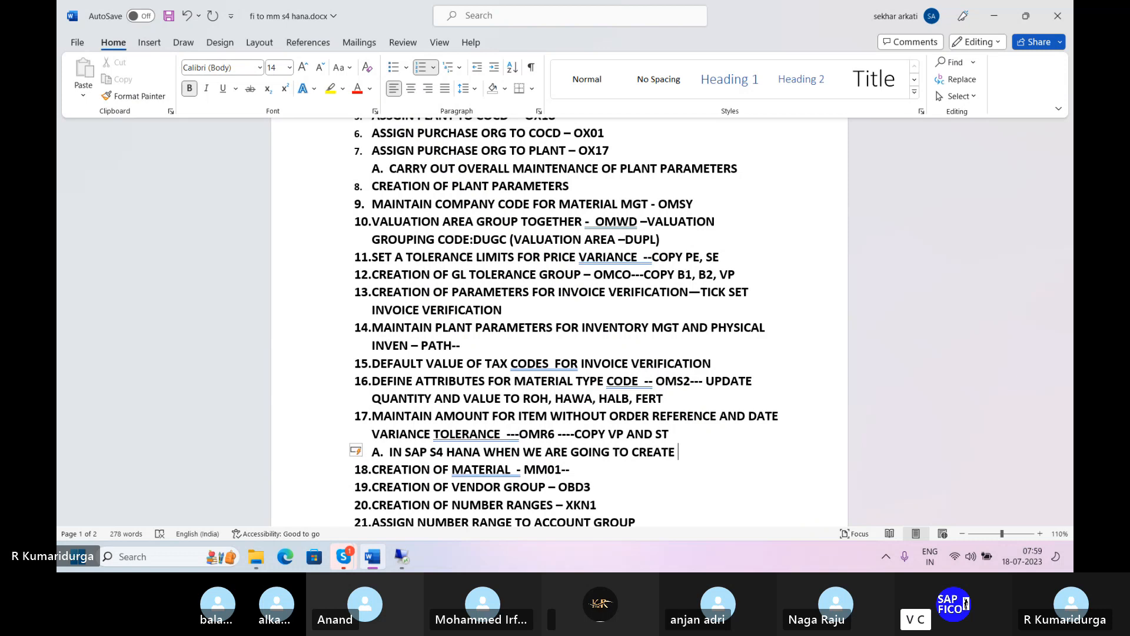
- Continue sub-item A with "MATERIAL WHILE GIVING THE PLANT AND STORAGE"
type("MATERIAL")
type("WHIL")
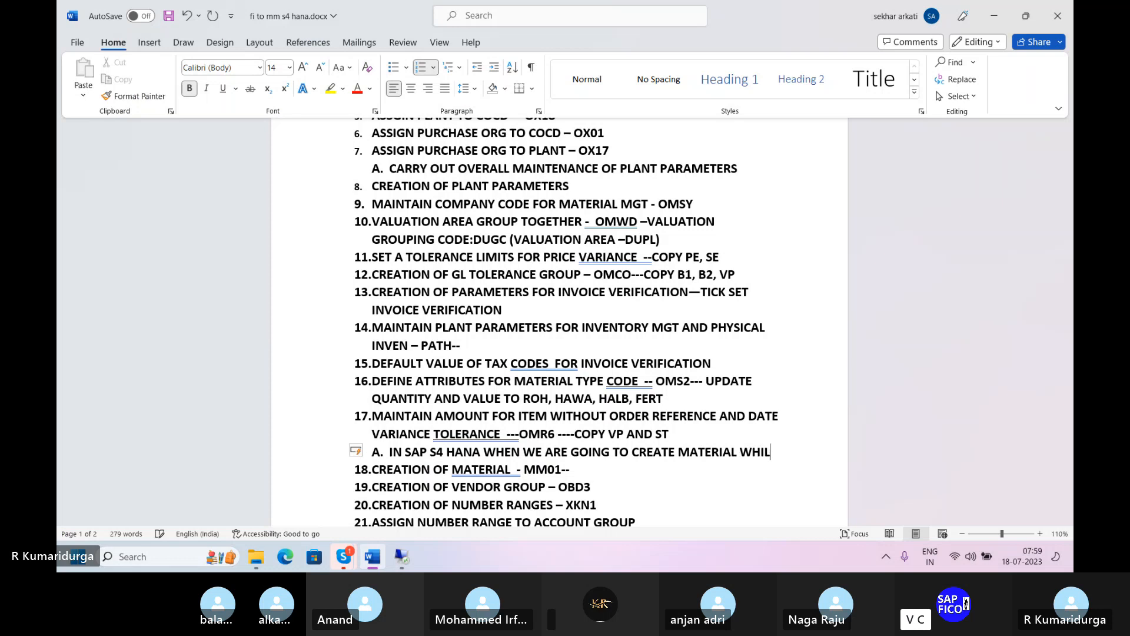
type("E GIVING THE PA")
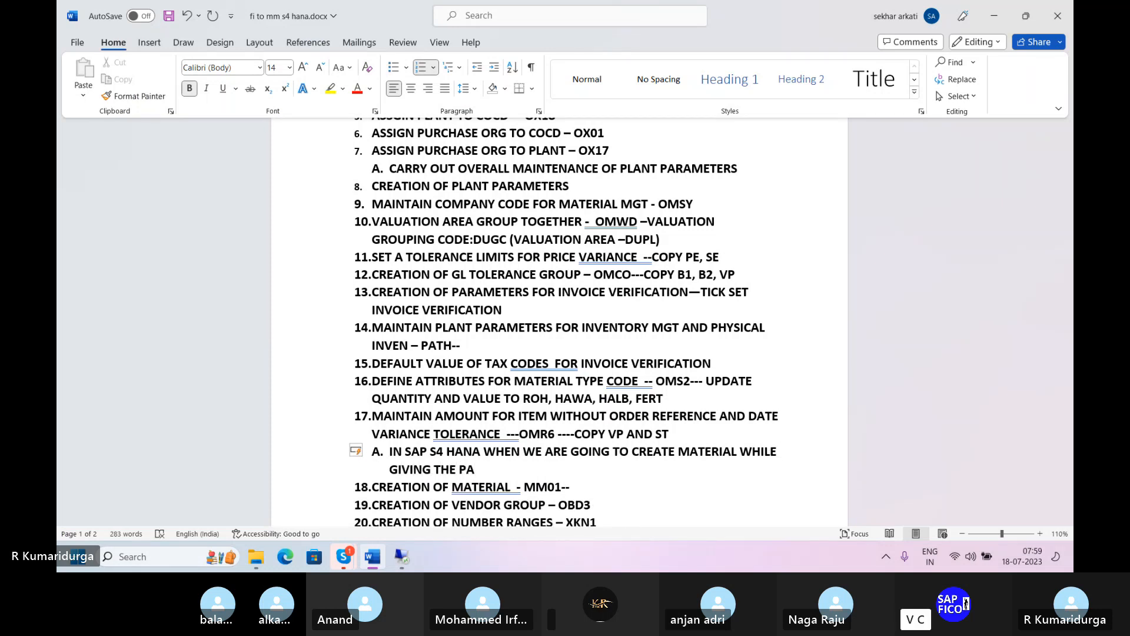
key("BackSpace")
type("LANT AND ")
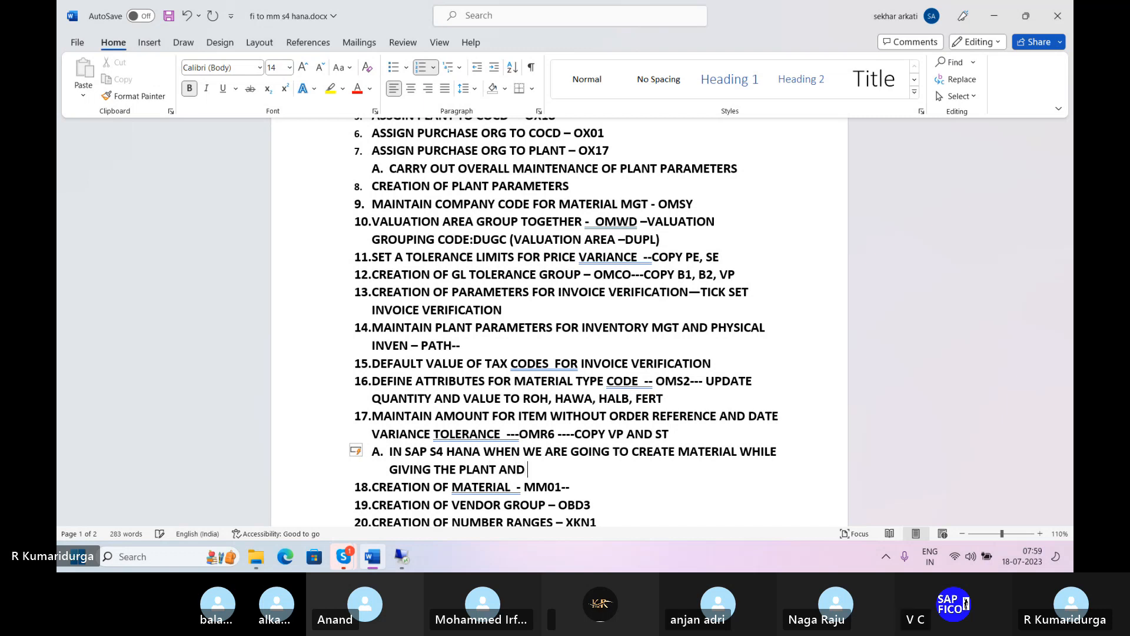
type("STORA")
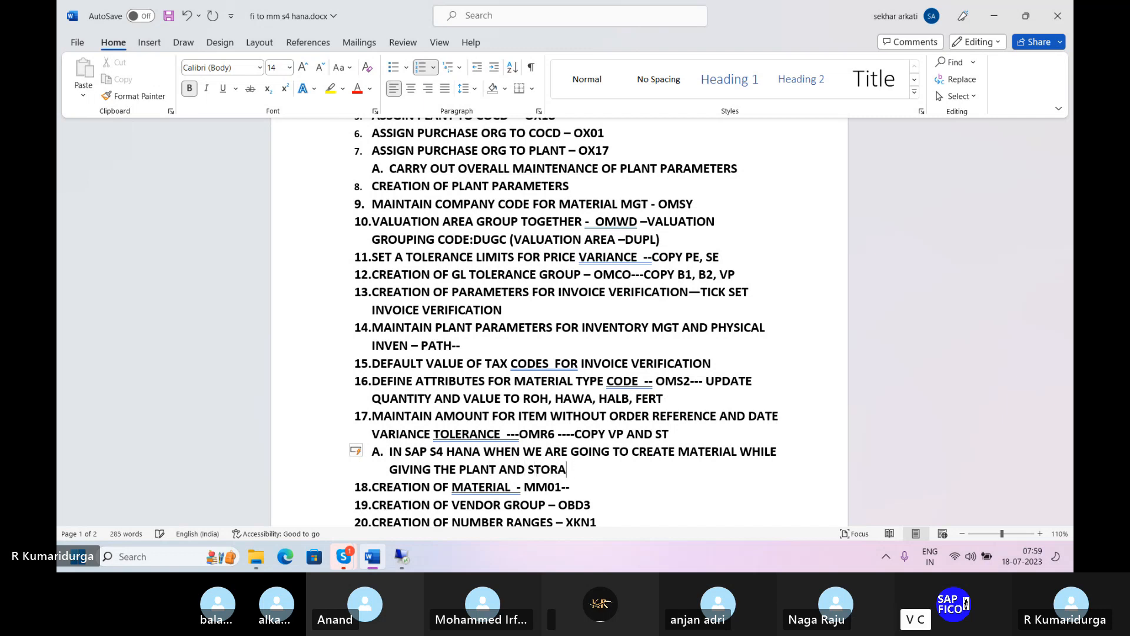
type("GE")
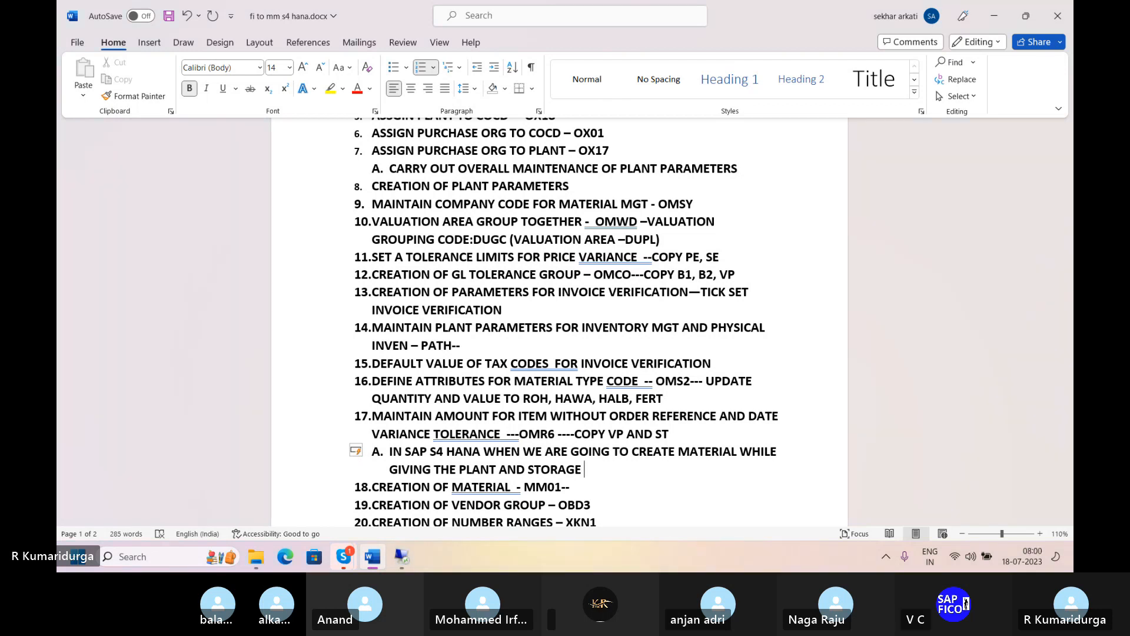
type(" THE")
- Extend sub-item A with "IF THE SYSTEM SHOWS THE ERROR"
key("BackSpace")
key("BackSpace")
key("BackSpace")
key("BackSpace")
type("S")
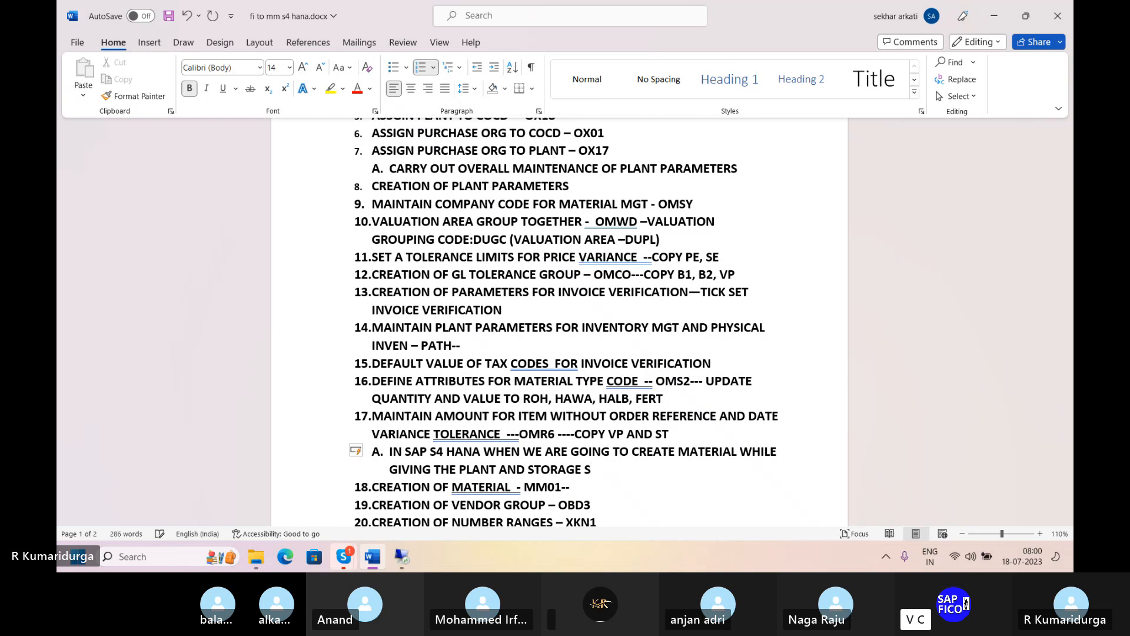
key("BackSpace")
type("IF T")
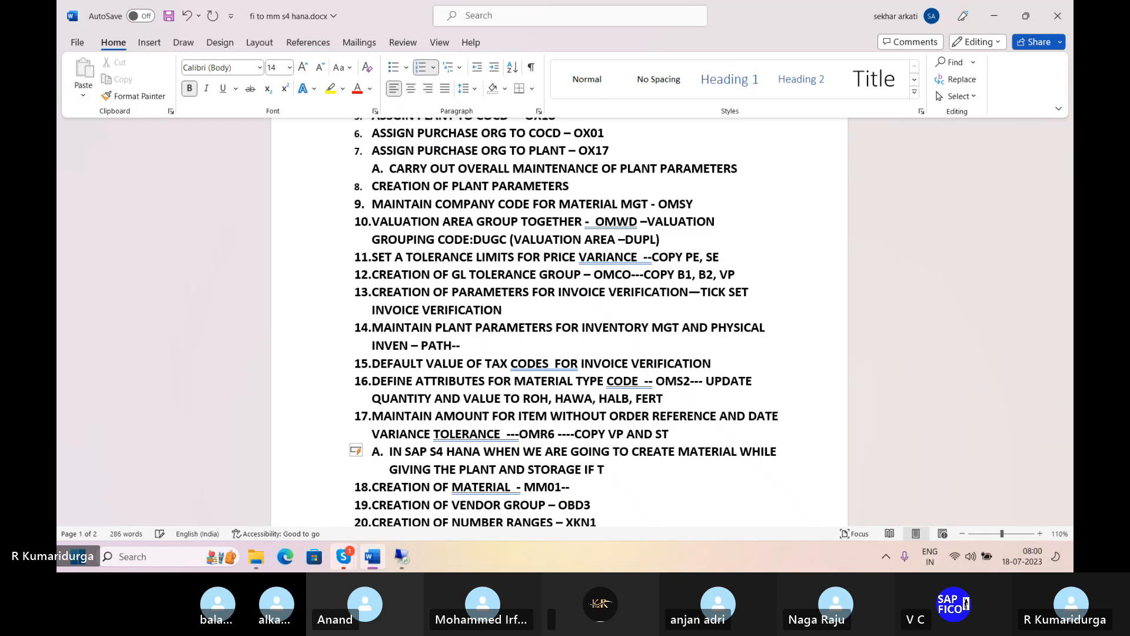
type("HE SYSTEM")
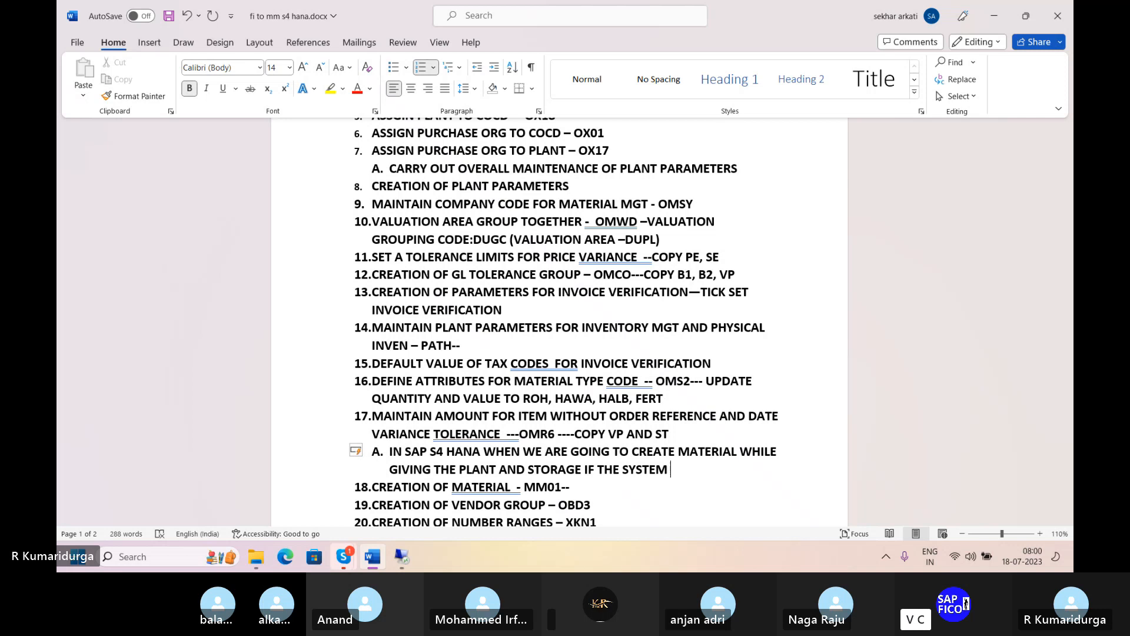
type("SHOWS THE ERROR")
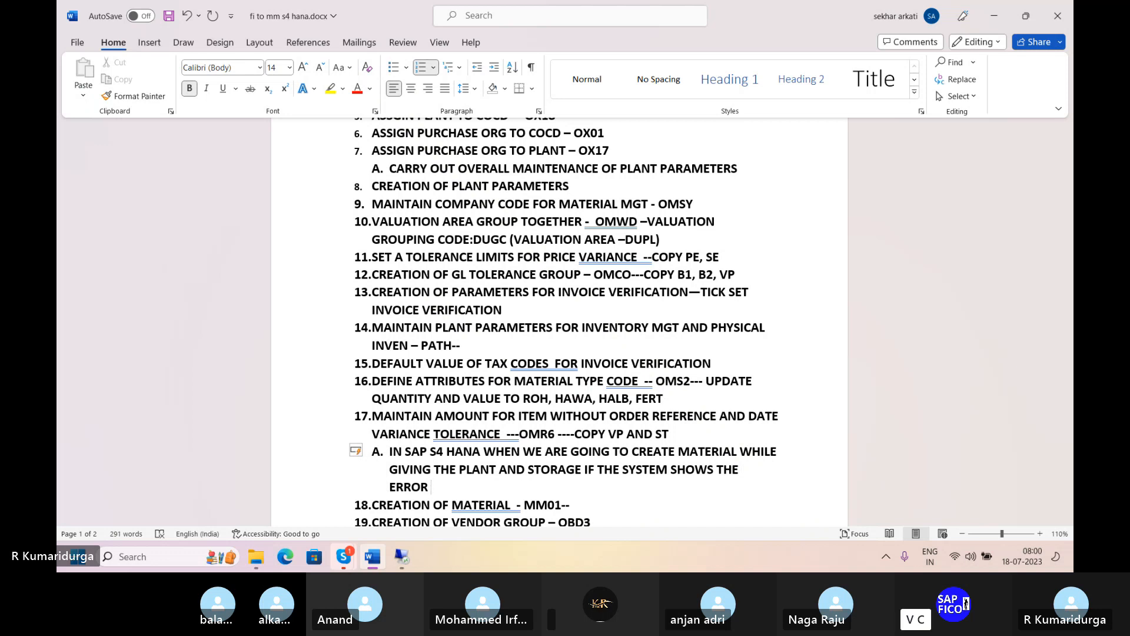
type(" TO ASSI")
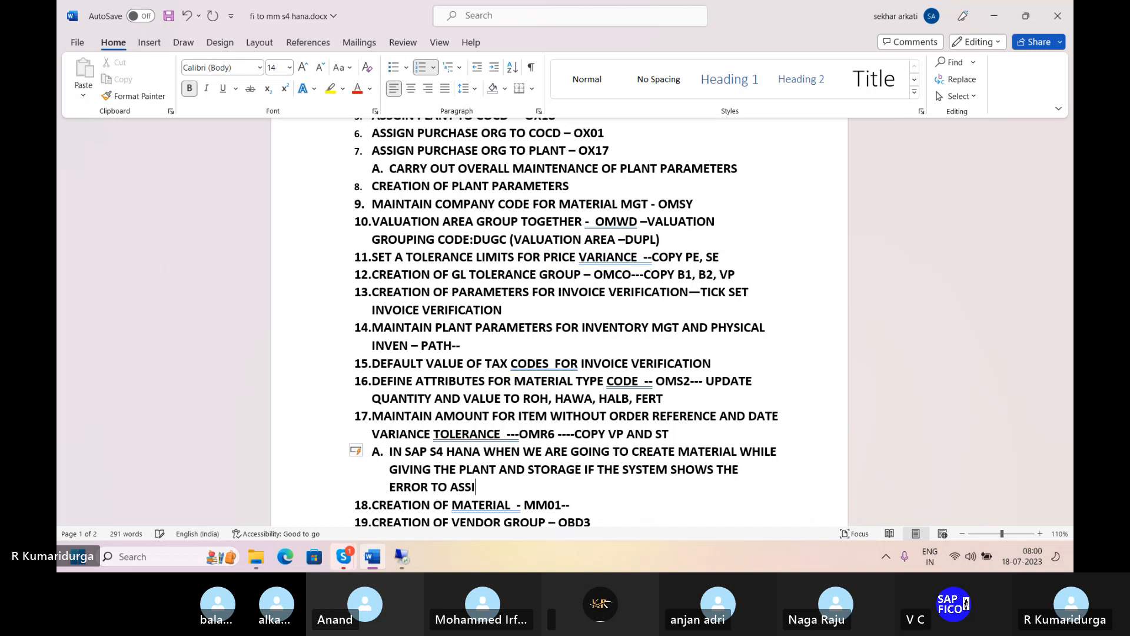
type("GN GH")
- Add "TO ASSIGN THE MATERIAL LEDGER FOR PRODUCT" to the sentence in sub-item A
key("BackSpace")
key("BackSpace")
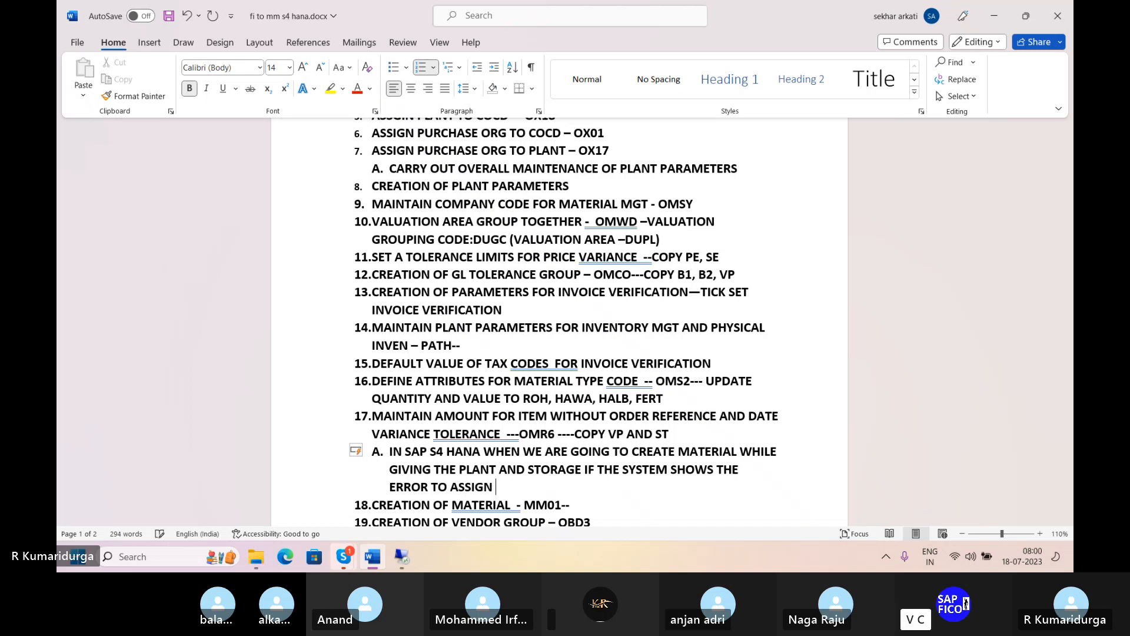
type("THE")
type("MATERIAL")
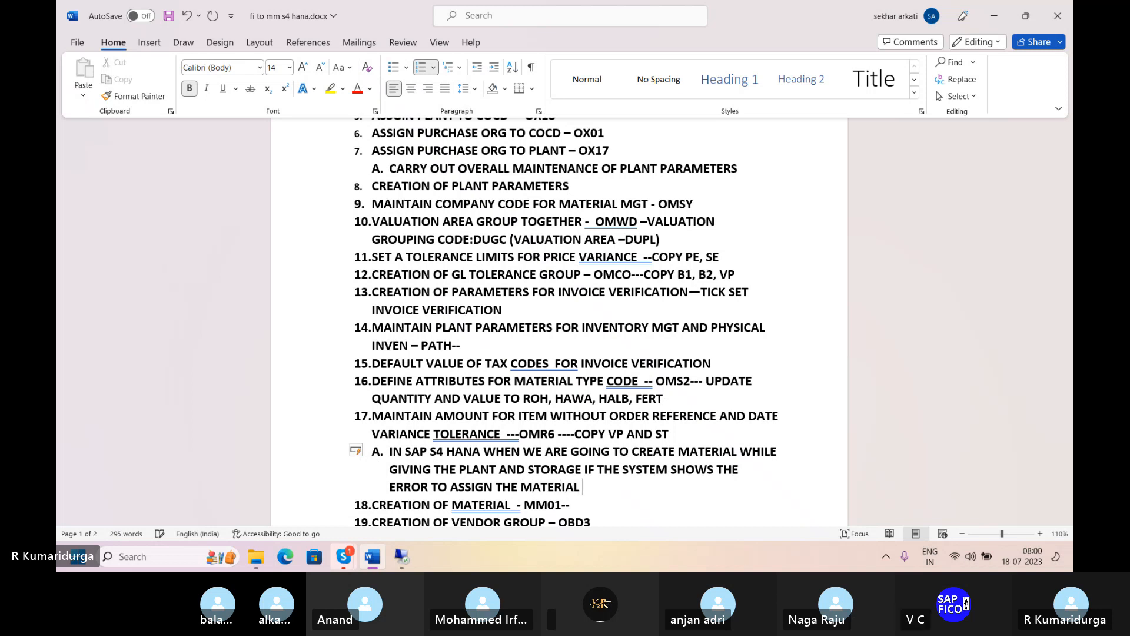
type(" LEDGER")
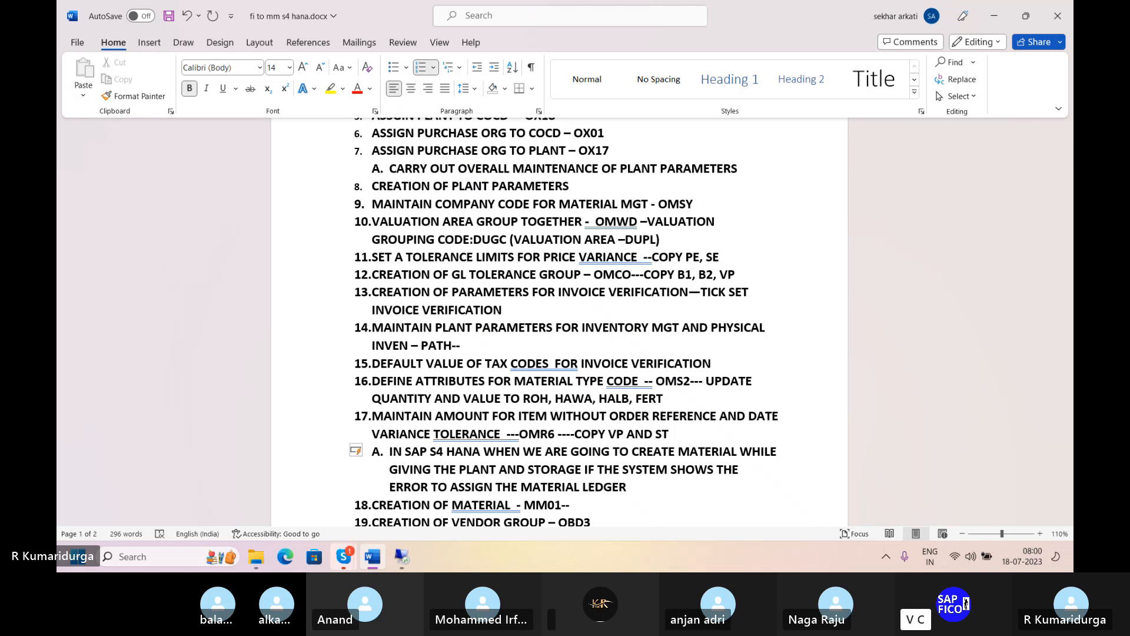
type(" FOR PRODUCT")
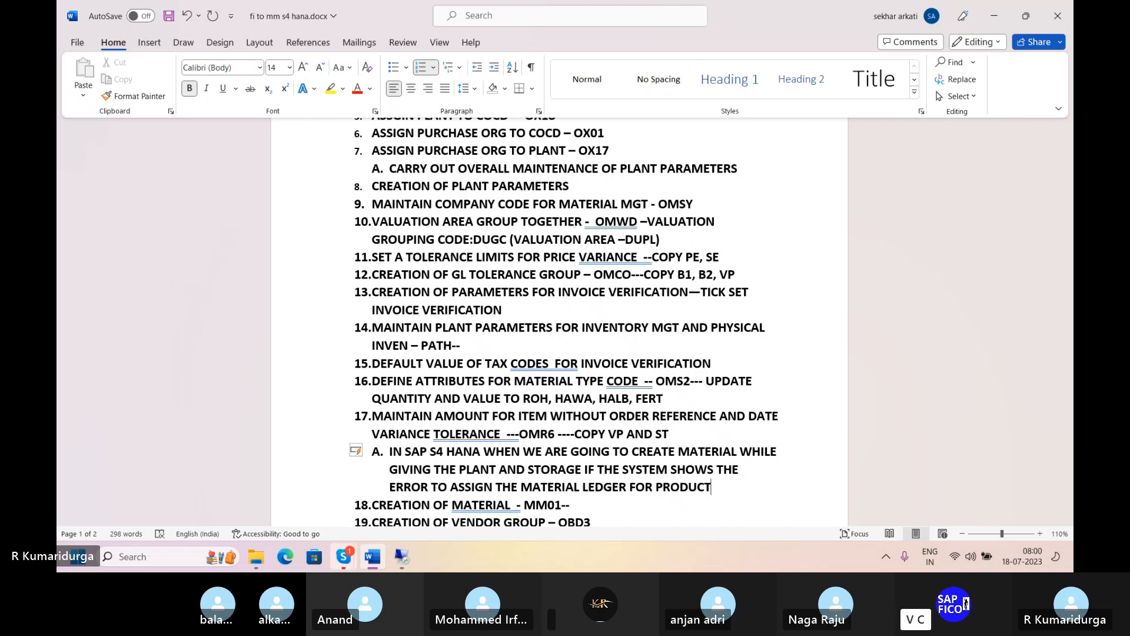
type(" WE N")
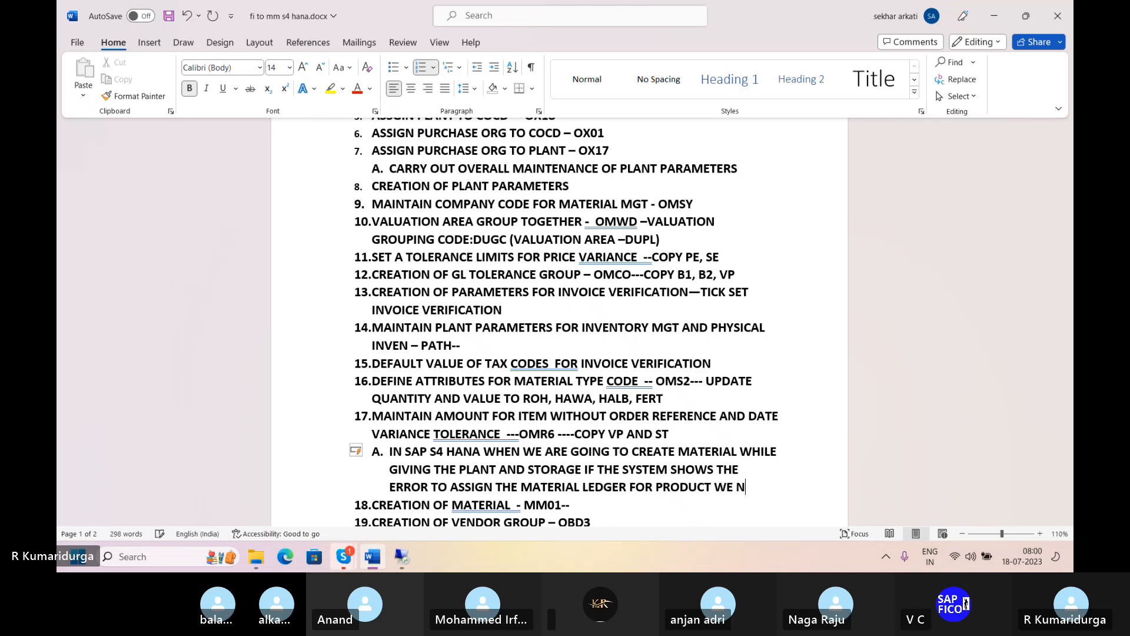
type("EED TO AC")
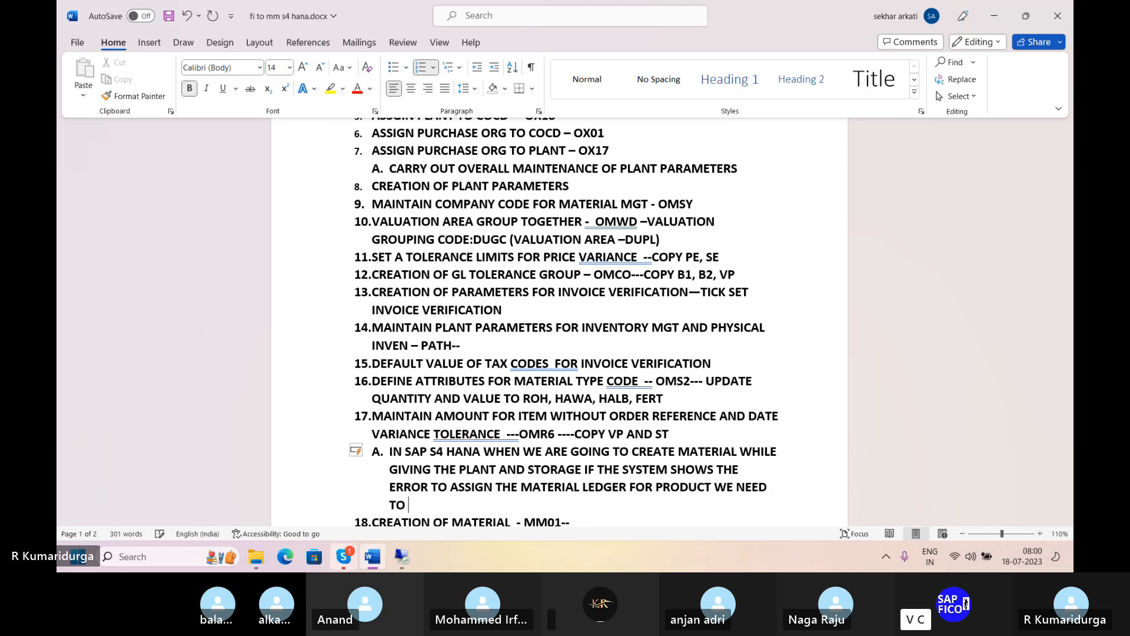
type("TIVATE THE ")
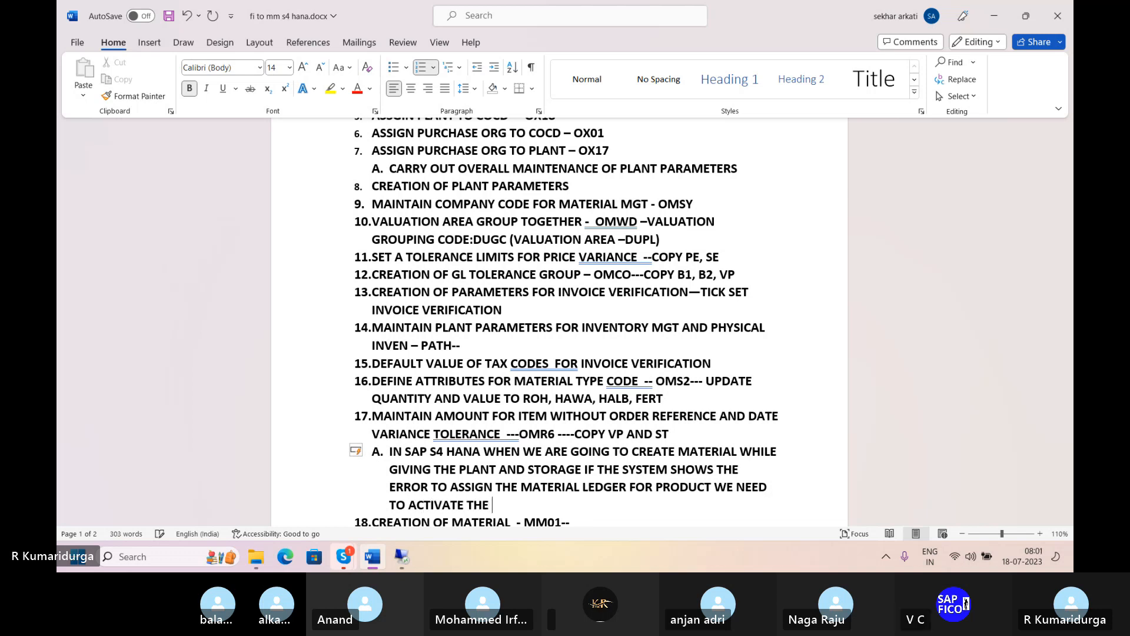
type("MATERIAL")
- Finish sub-item A with "WE NEED TO ACTIVATE THE MATERIAL STATUS FOR PLANT" and start a new line below it
type("STATUS")
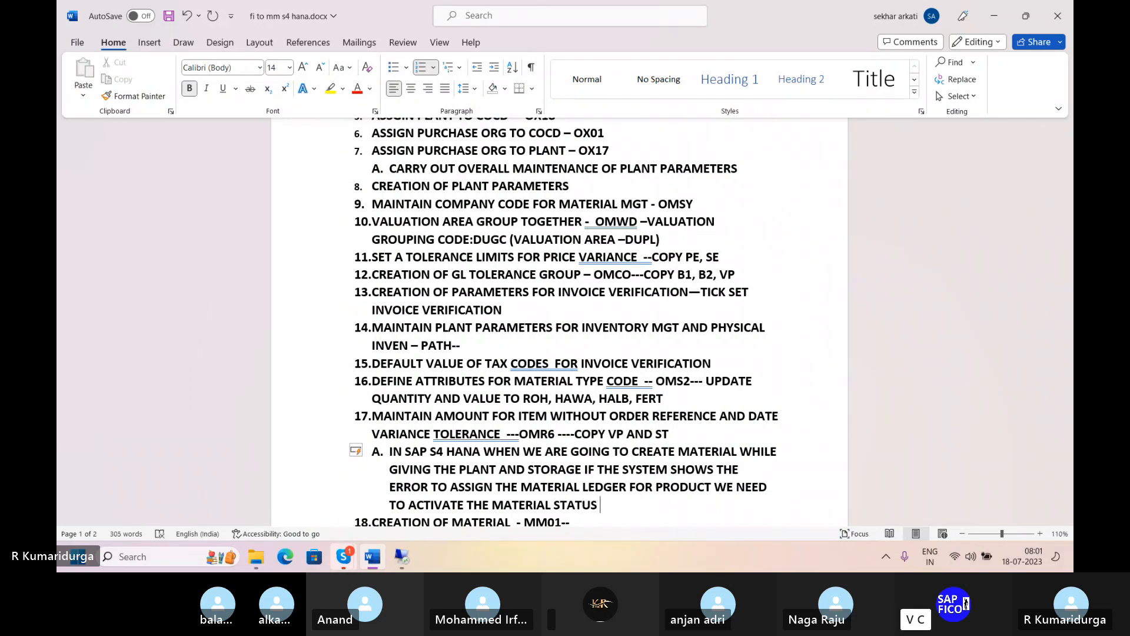
type(" FOR PLANT")
key("Return")
key("BackSpace")
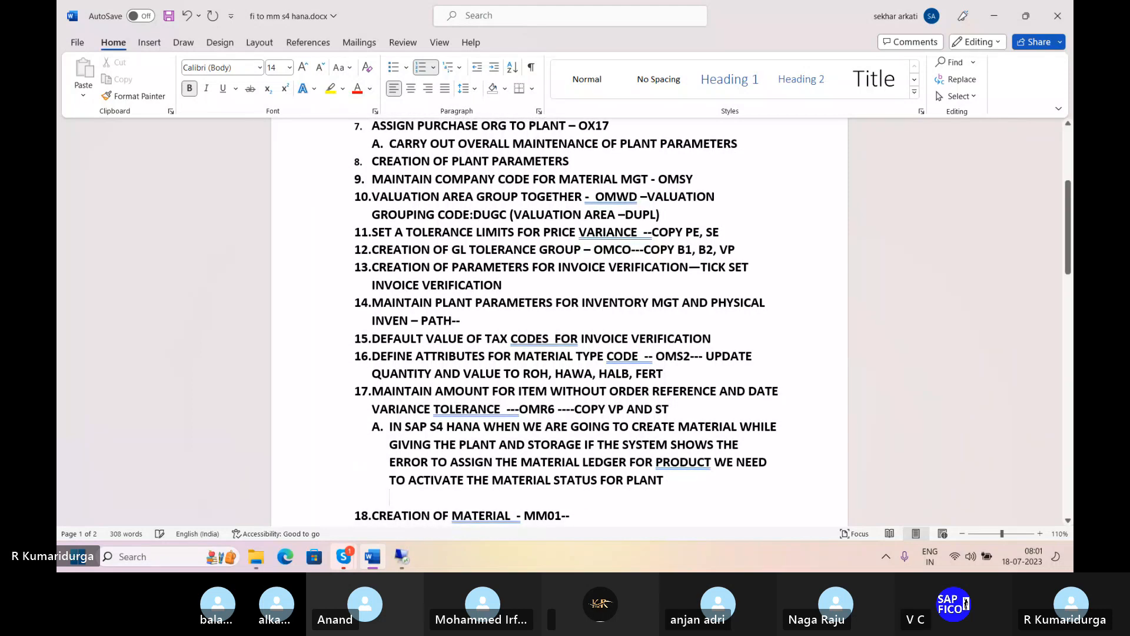
type("1. ")
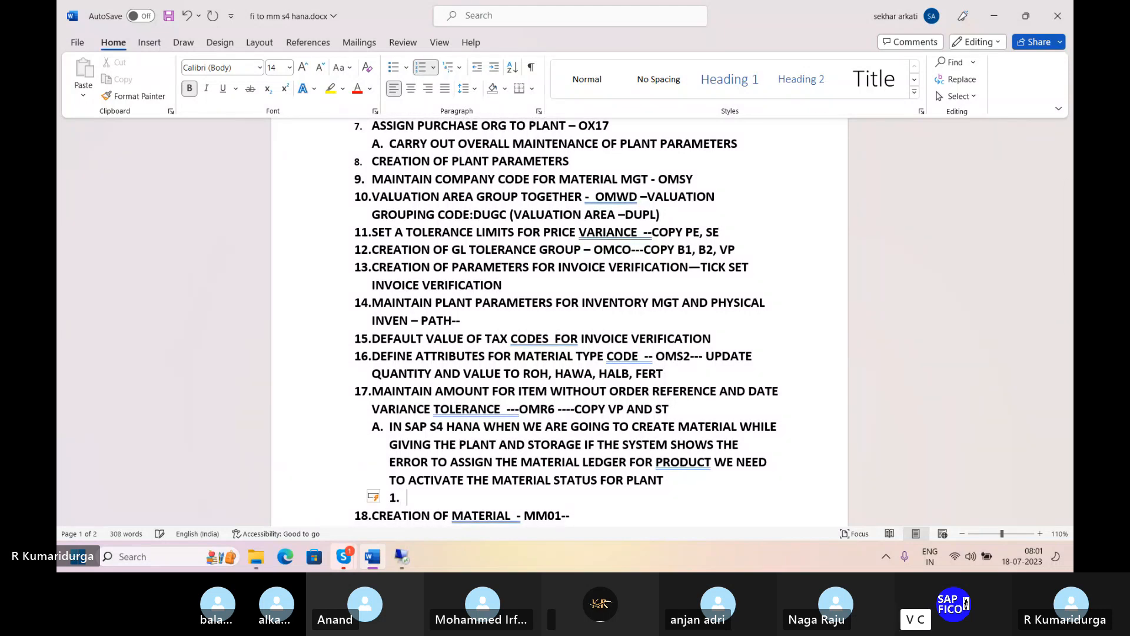
type("OMX")
key("BackSpace")
key("BackSpace")
key("BackSpace")
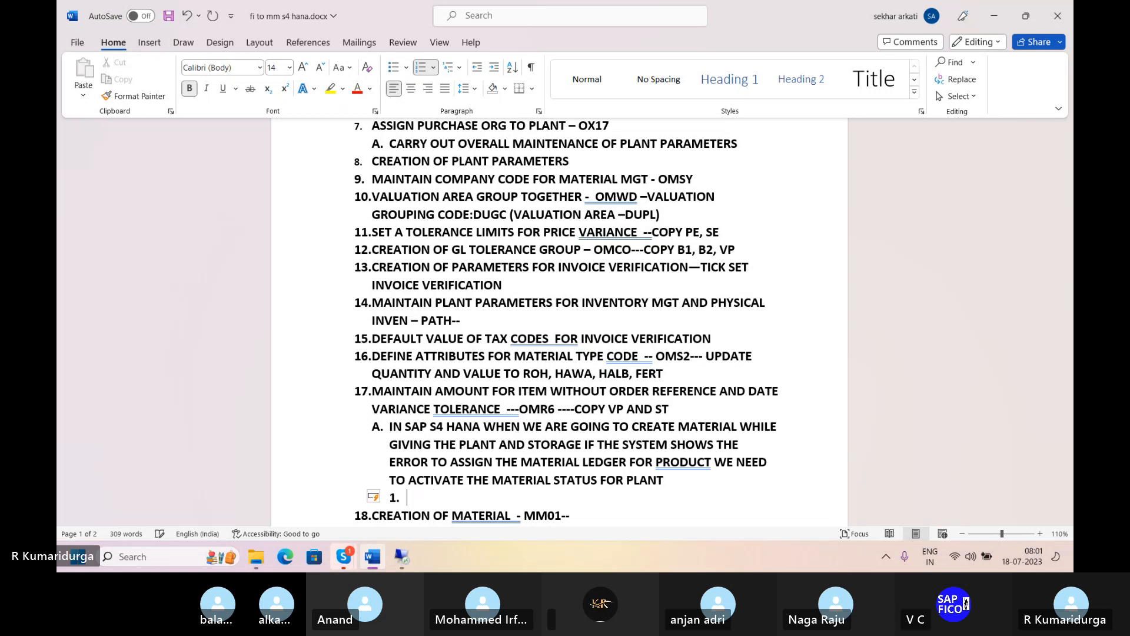
key("BackSpace")
key("BackSpace")
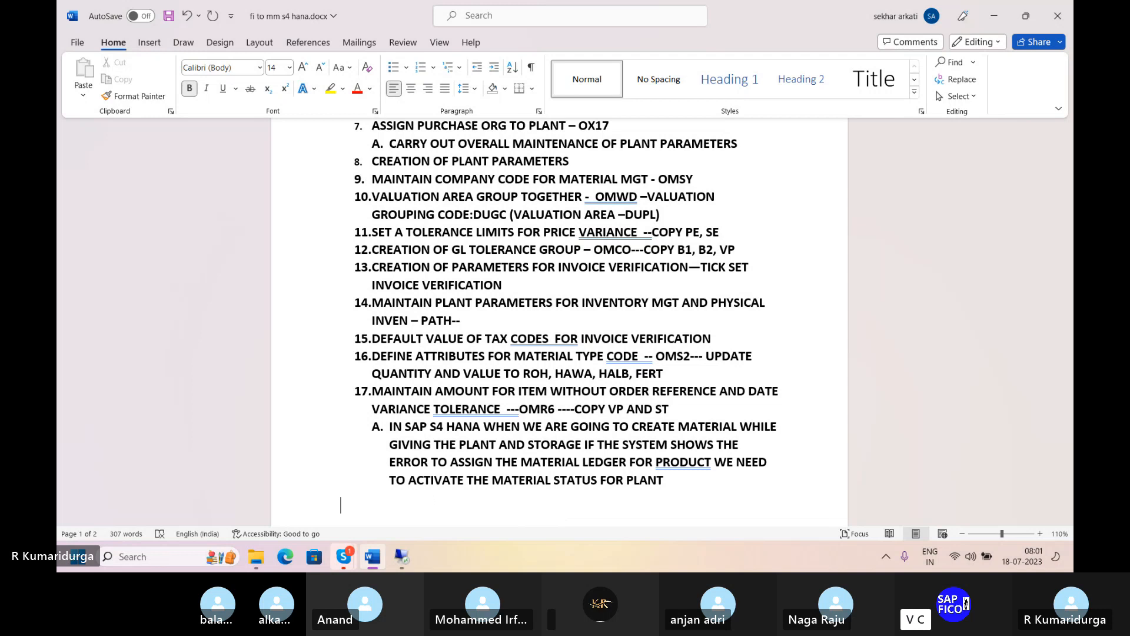
- Add sub-item B with the transaction code "OMS1" under item 17 and open sub-item C
type("B.")
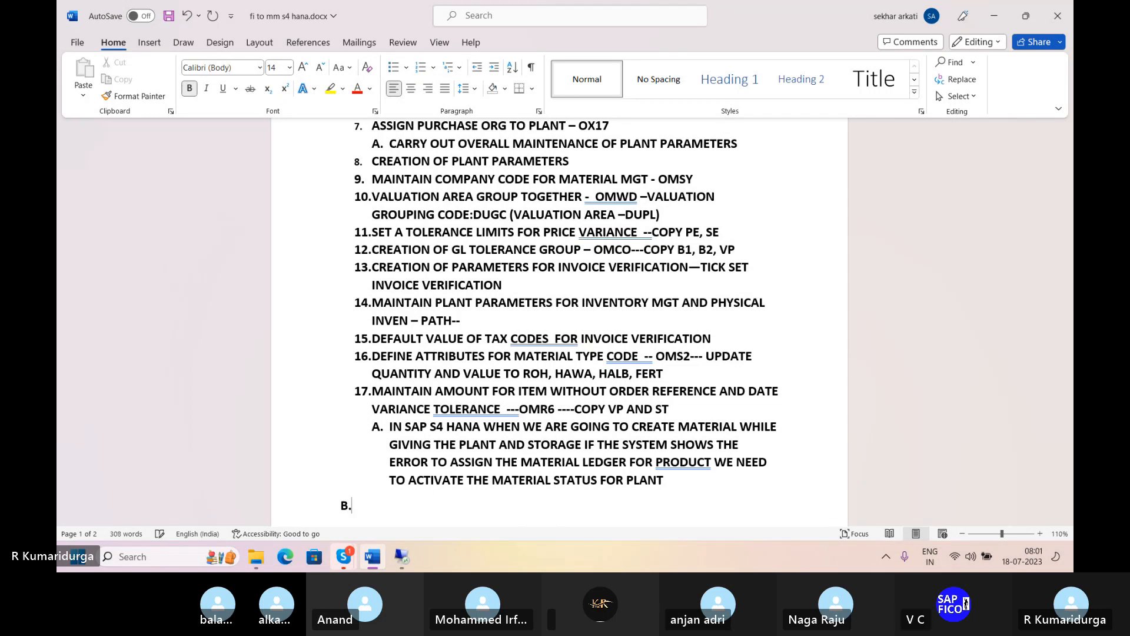
type(" OMS")
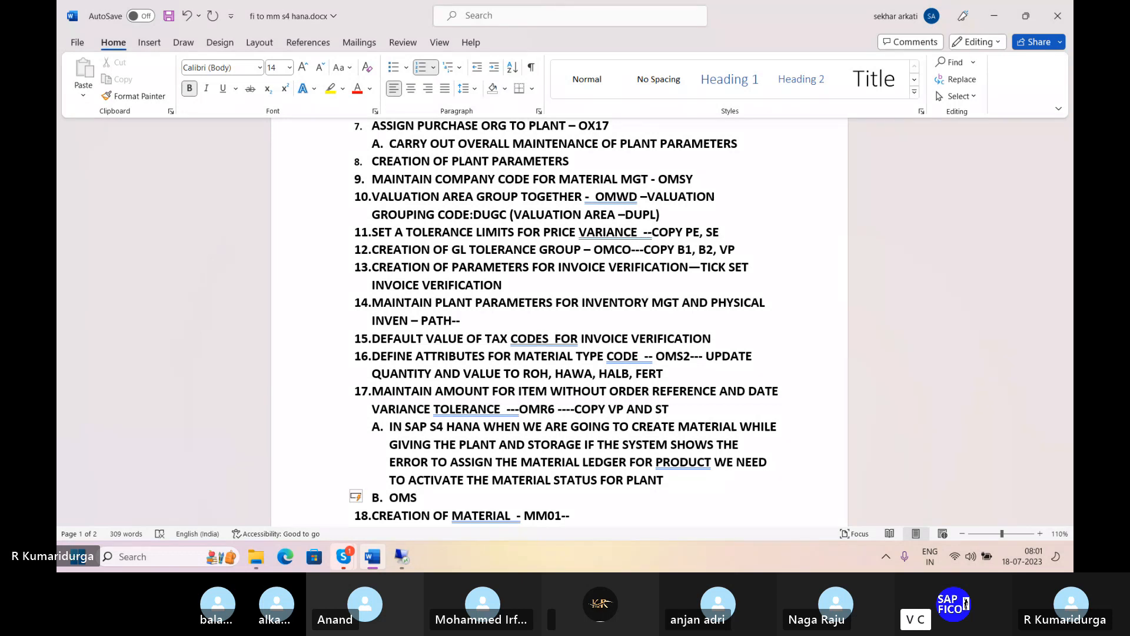
type("1")
key("Return")
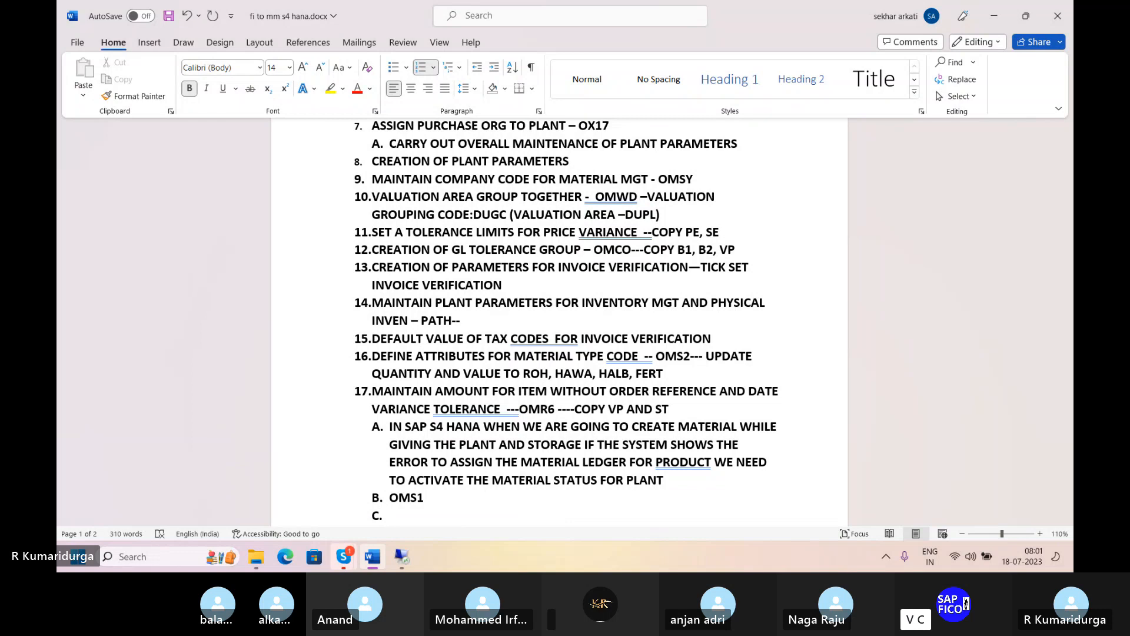
- Correct sub-item B under item 17 to "OMX1" and enter "OMX2" as sub-item C
type("OM")
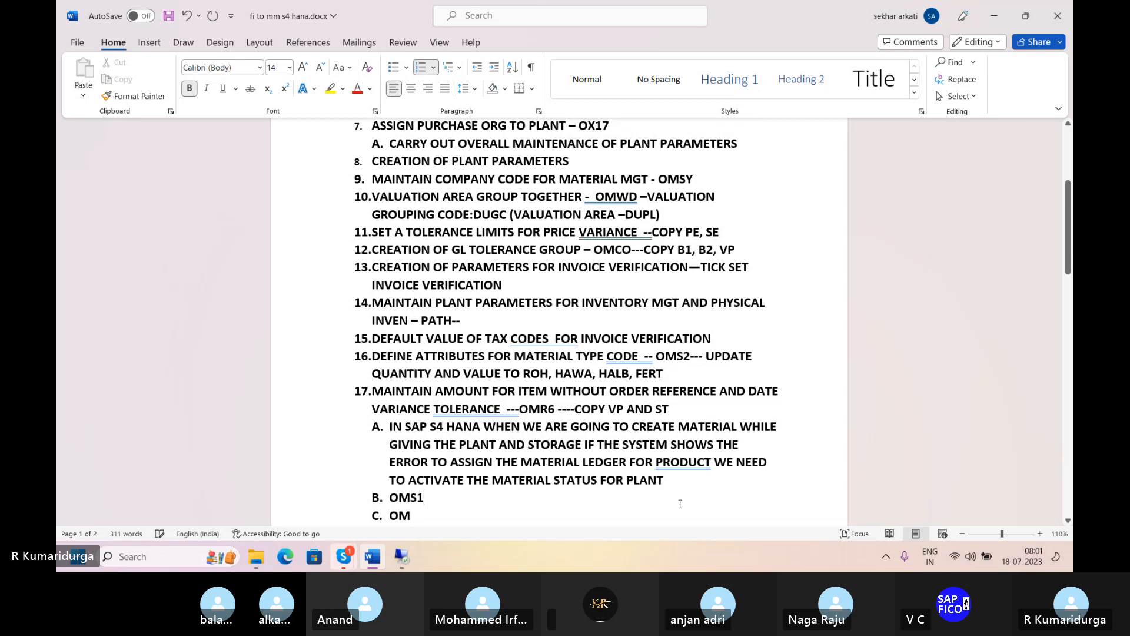
left_click(903, 499)
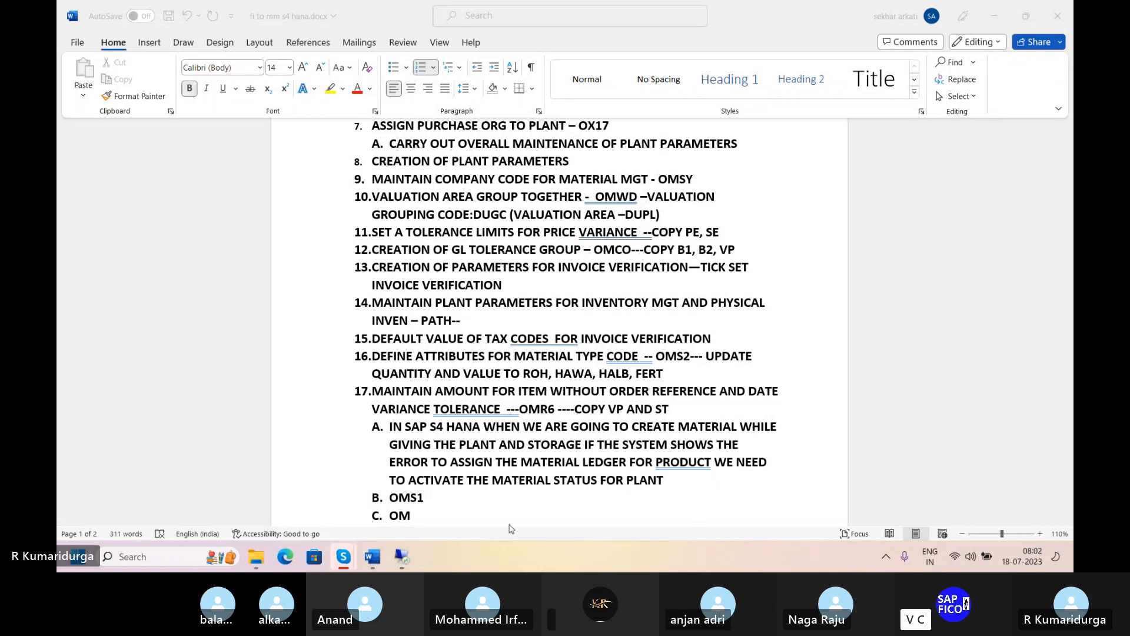
left_click(424, 499)
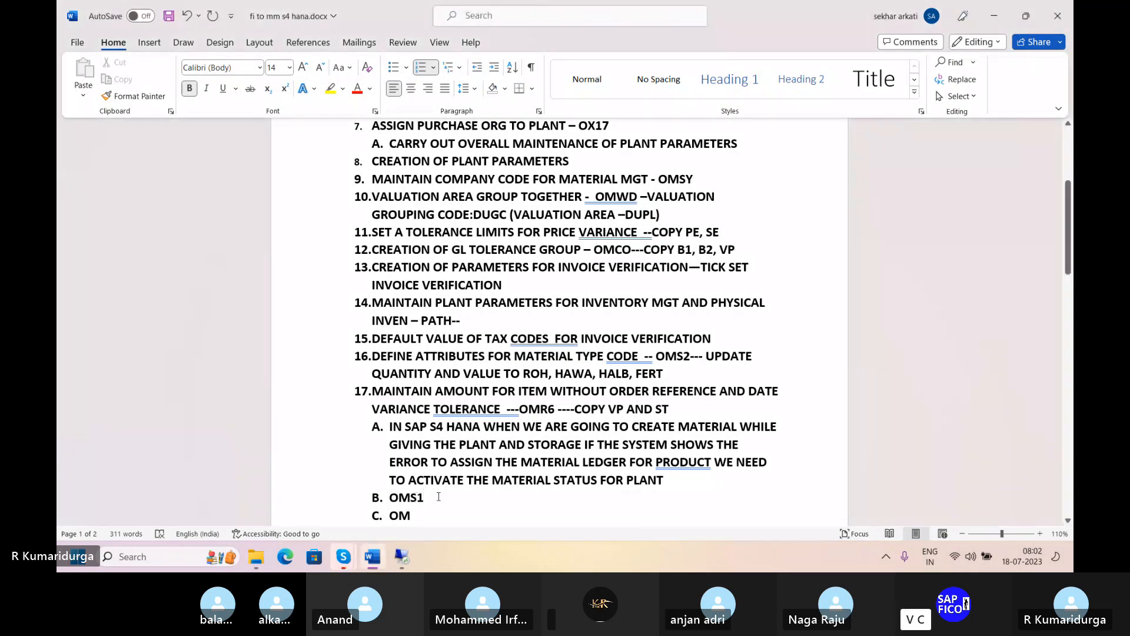
key("BackSpace")
key("BackSpace")
type("X1")
type("X2")
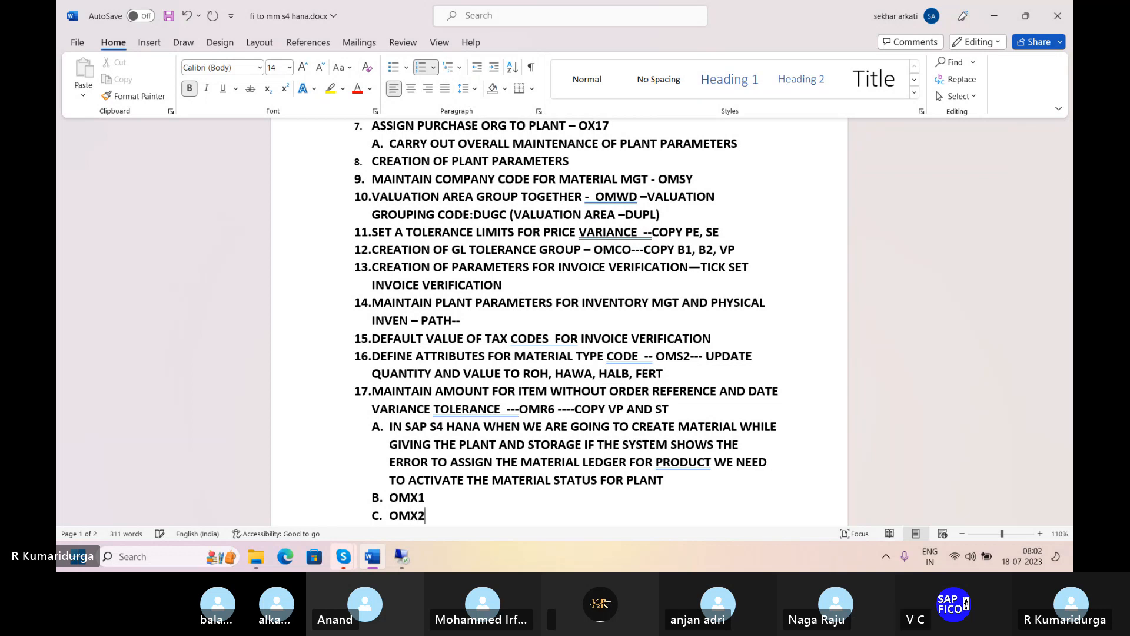
- Add sub-item D with the transaction code "OMX3" and open sub-item E
key("Return")
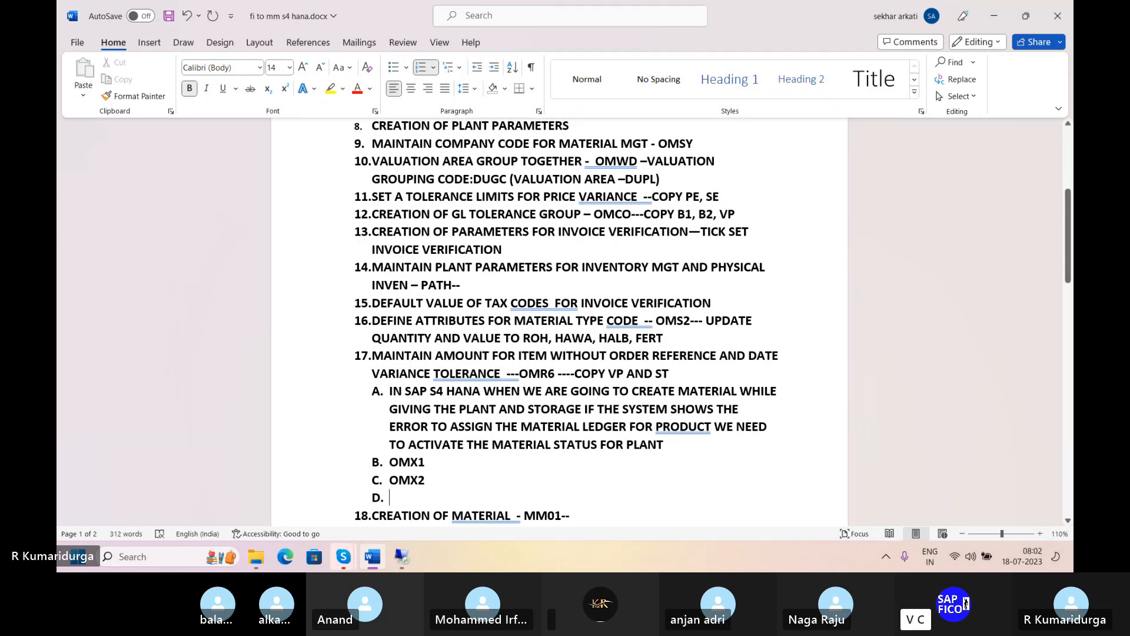
type("OM")
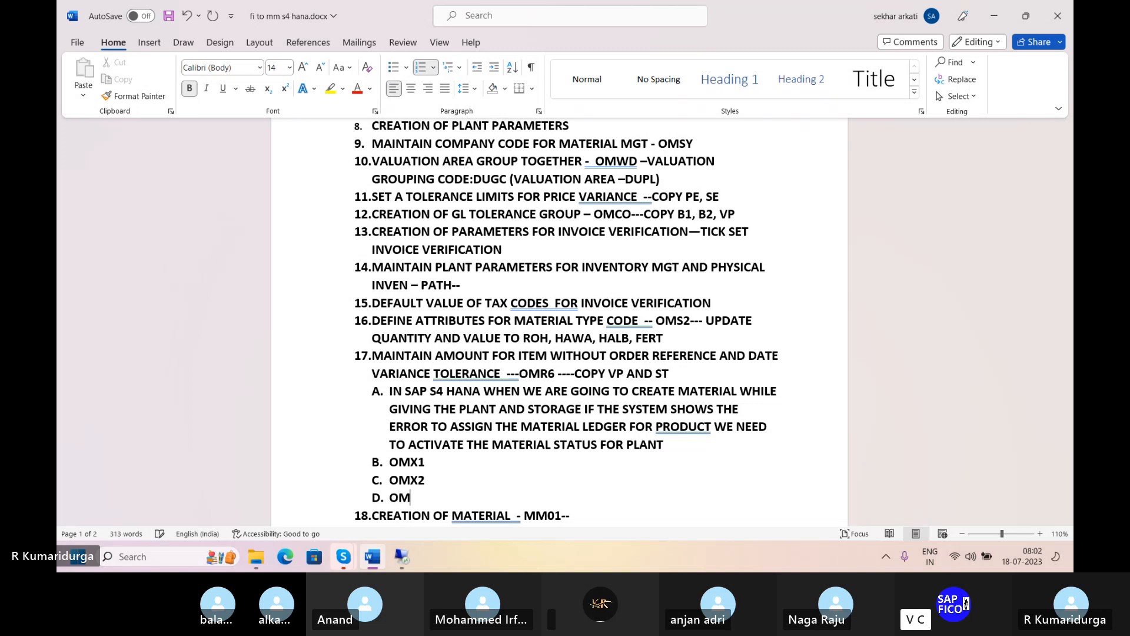
type("X3")
key("Return")
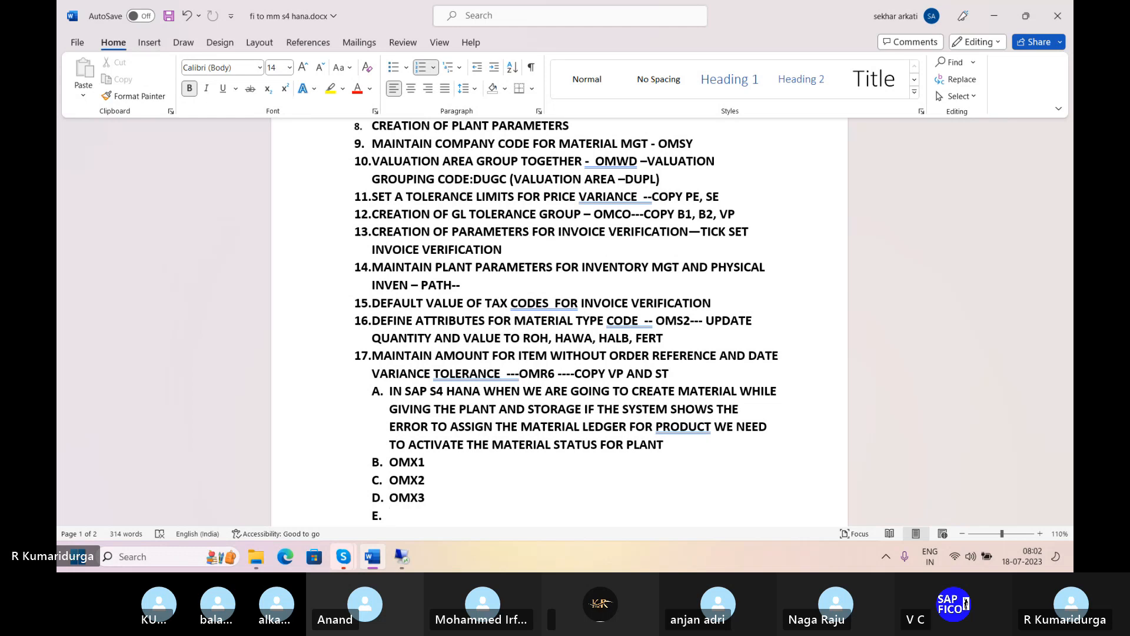
- Enter "CMK START" in sub-item E and start a new line below it
type("CMS")
key("BackSpace")
type("K")
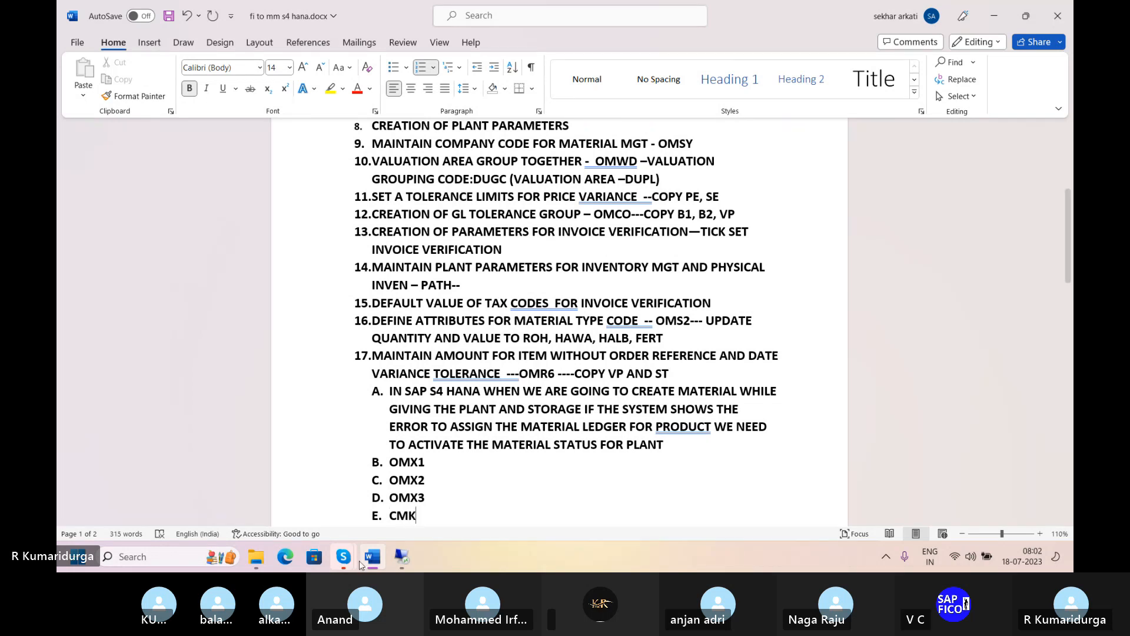
left_click(907, 498)
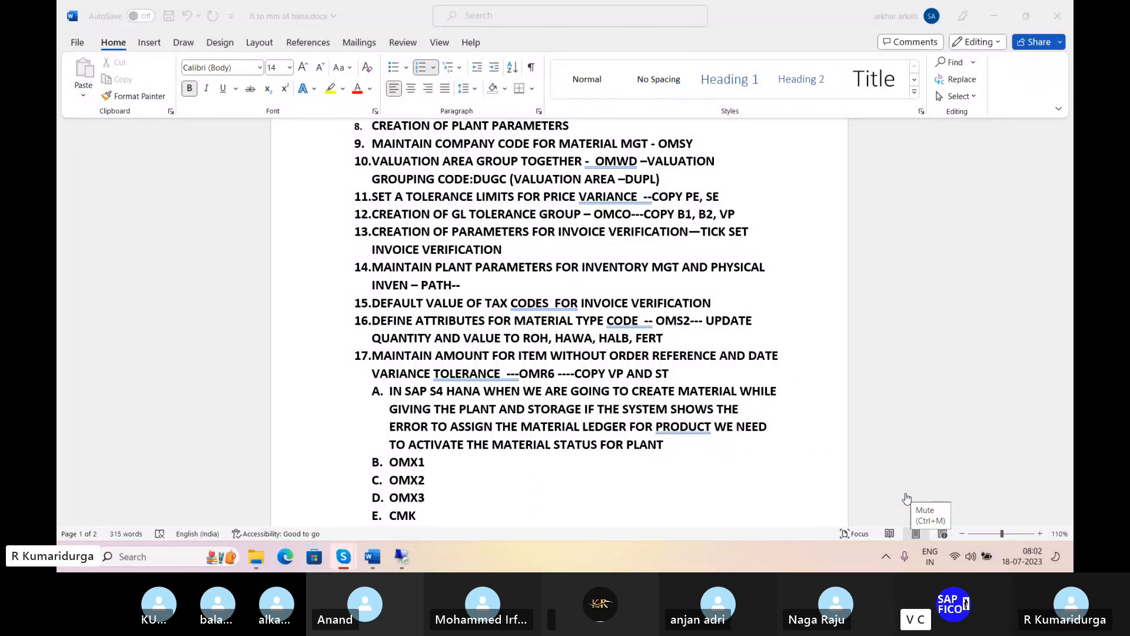
left_click(423, 512)
type("START")
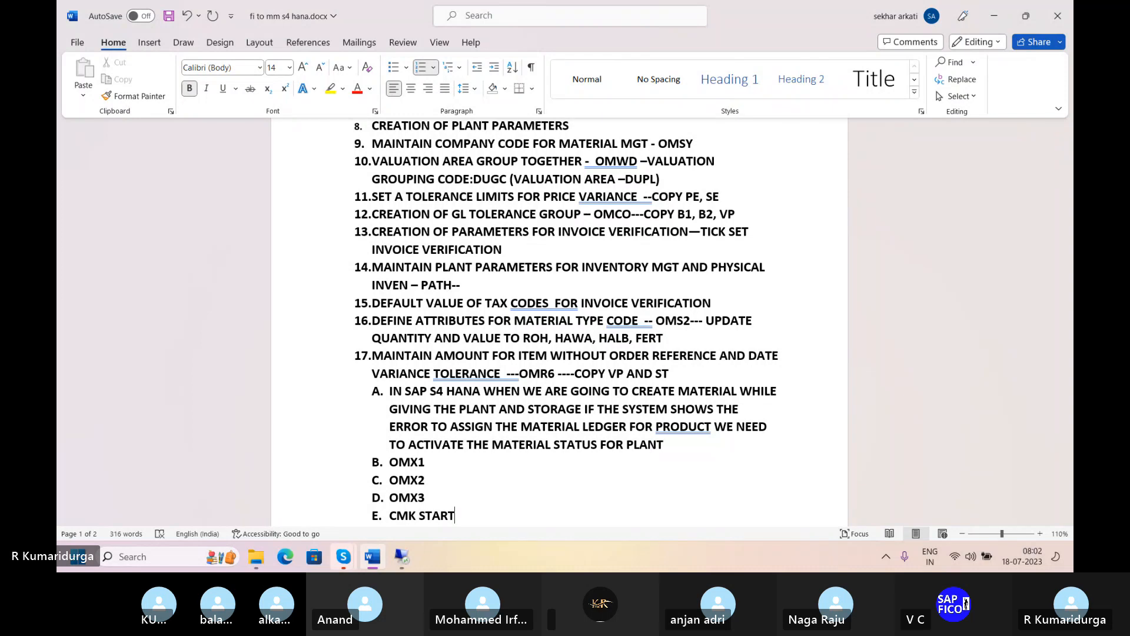
key("Return")
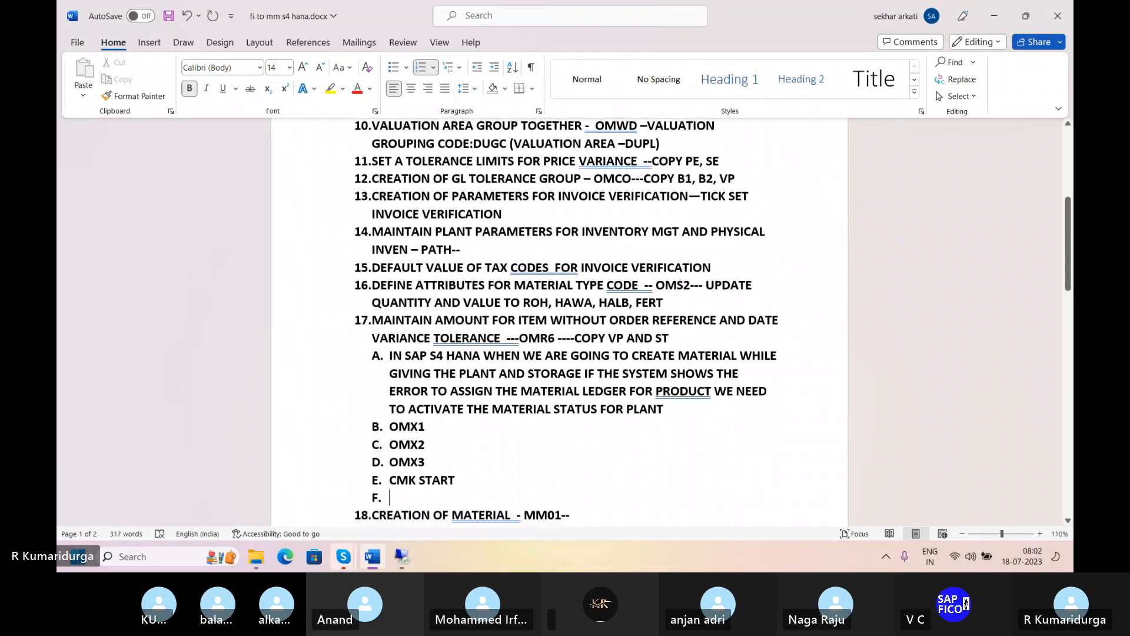
- Join the code in sub-item E into "CMKSTART" and remove the empty line before item 18
key("BackSpace")
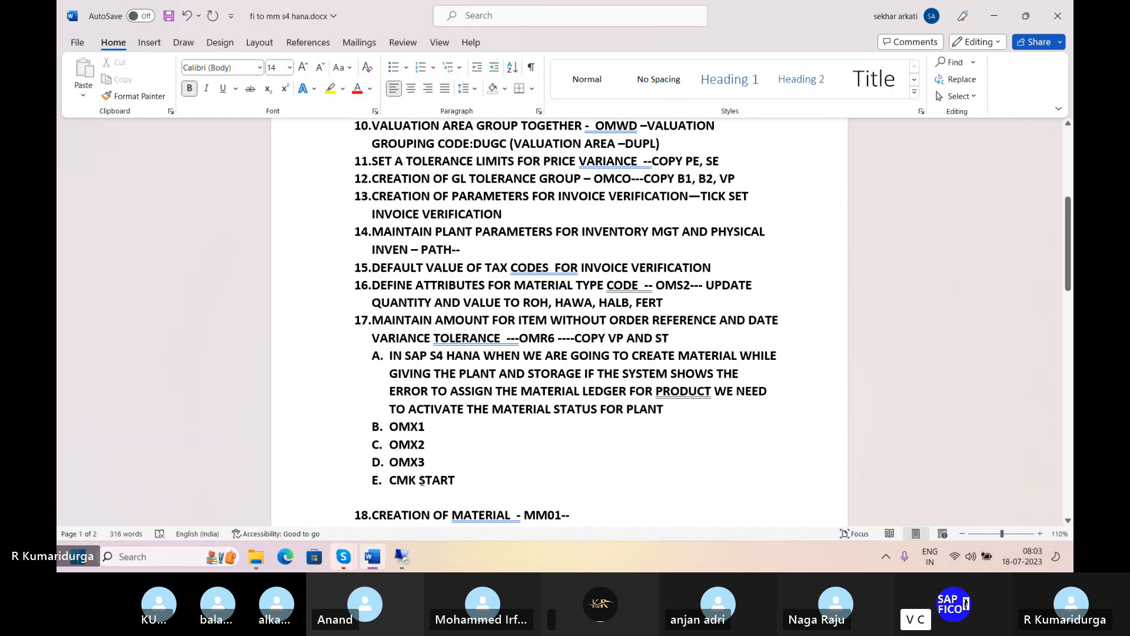
left_click(421, 482)
key("BackSpace")
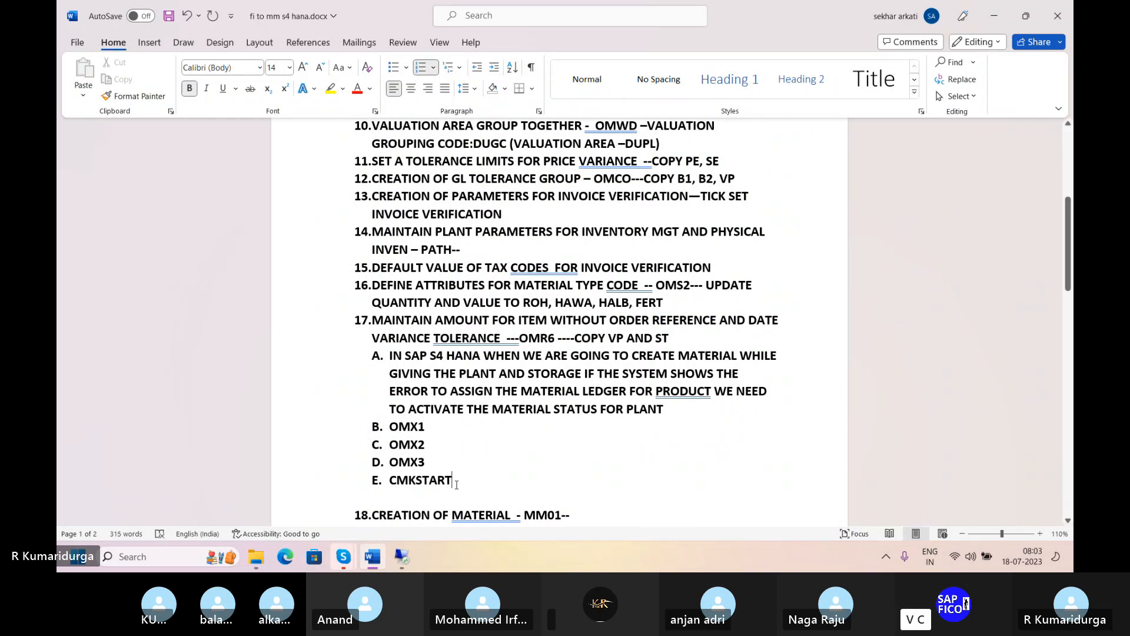
left_click(418, 498)
key("Return")
key("BackSpace")
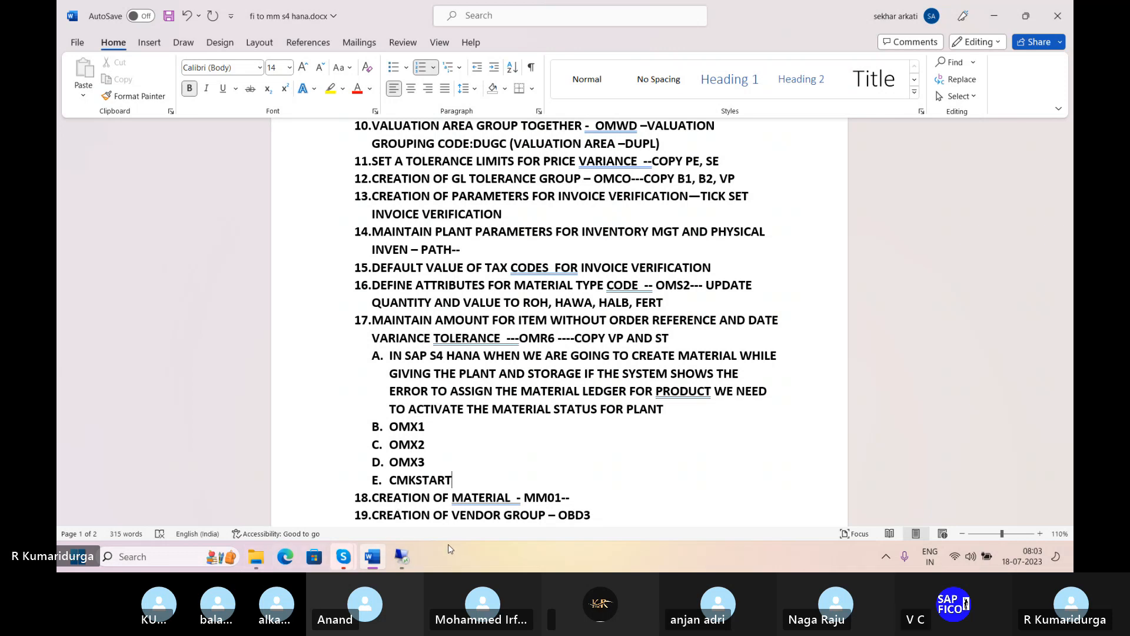
- Switch to the remote SAP session and run transaction OMX1 for the activation of the material ledger
left_click(402, 556)
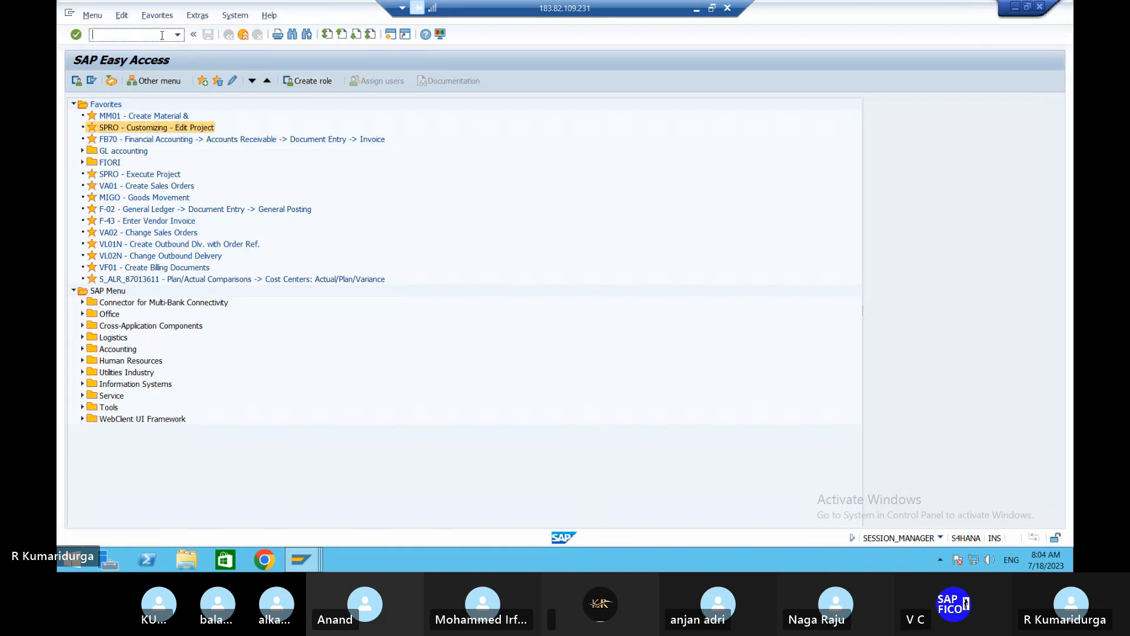
type("/NOMX1")
key("Return")
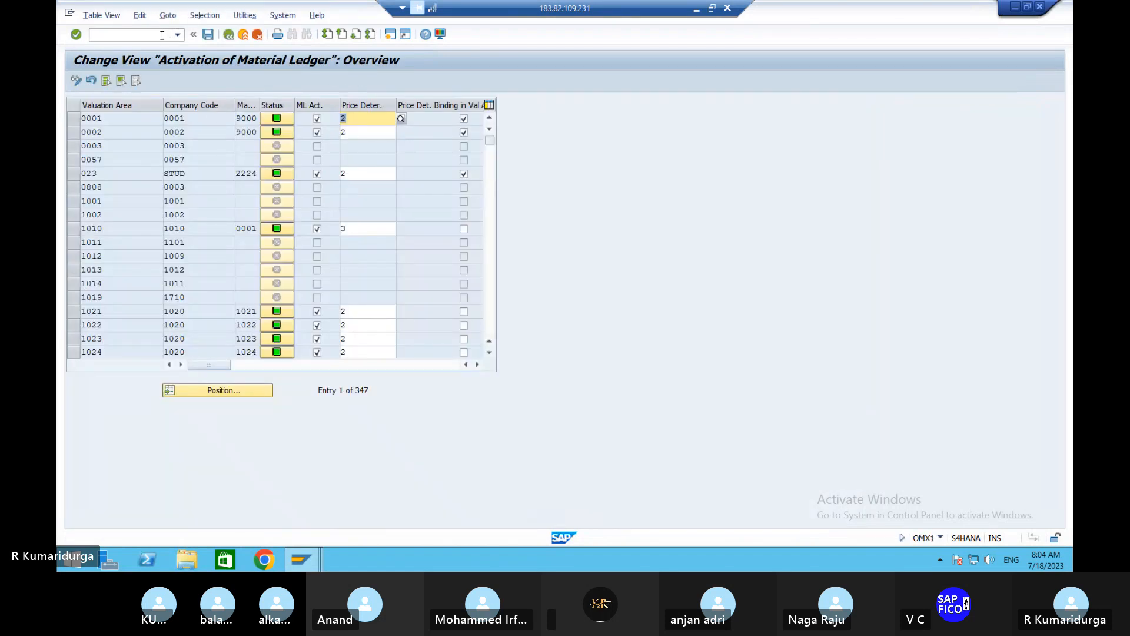
- Locate valuation area DUPL in the material ledger activation table and check its entry
left_click(230, 393)
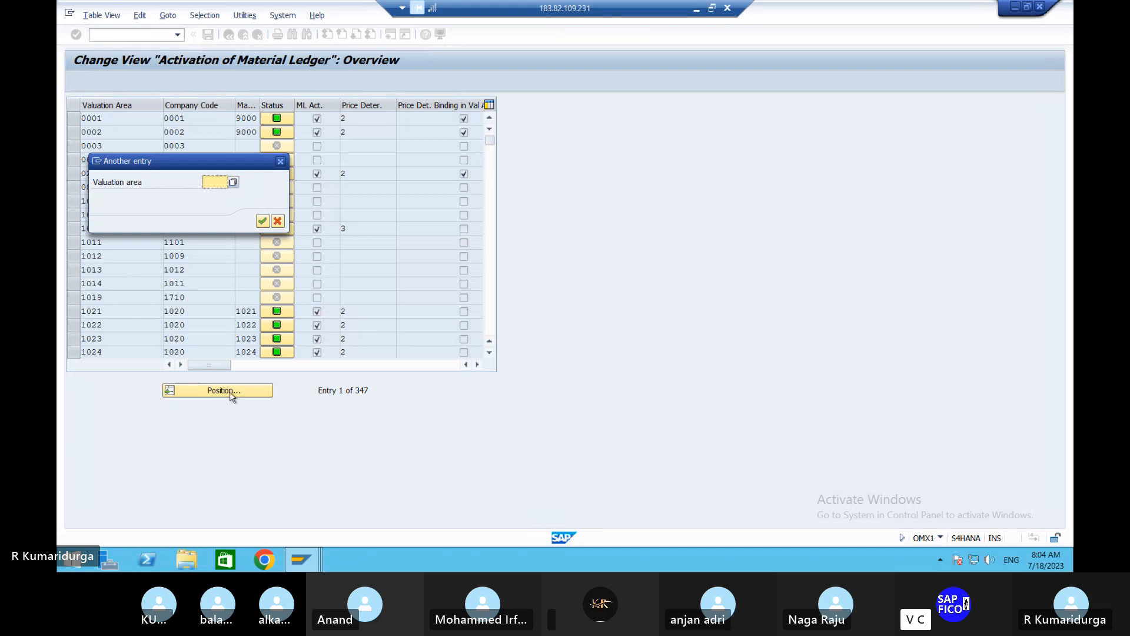
type("DUPL")
key("Return")
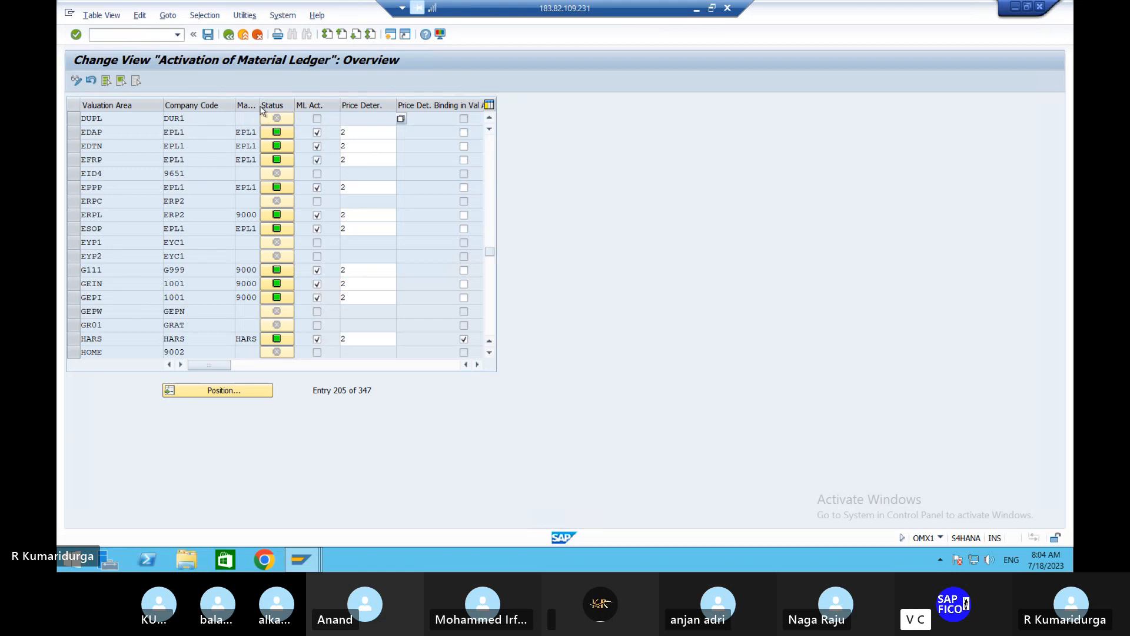
left_click(381, 117)
- Run transaction OMX2 to view the defined material ledger types, closing the entry search without a value
left_click(142, 36)
type("/NO")
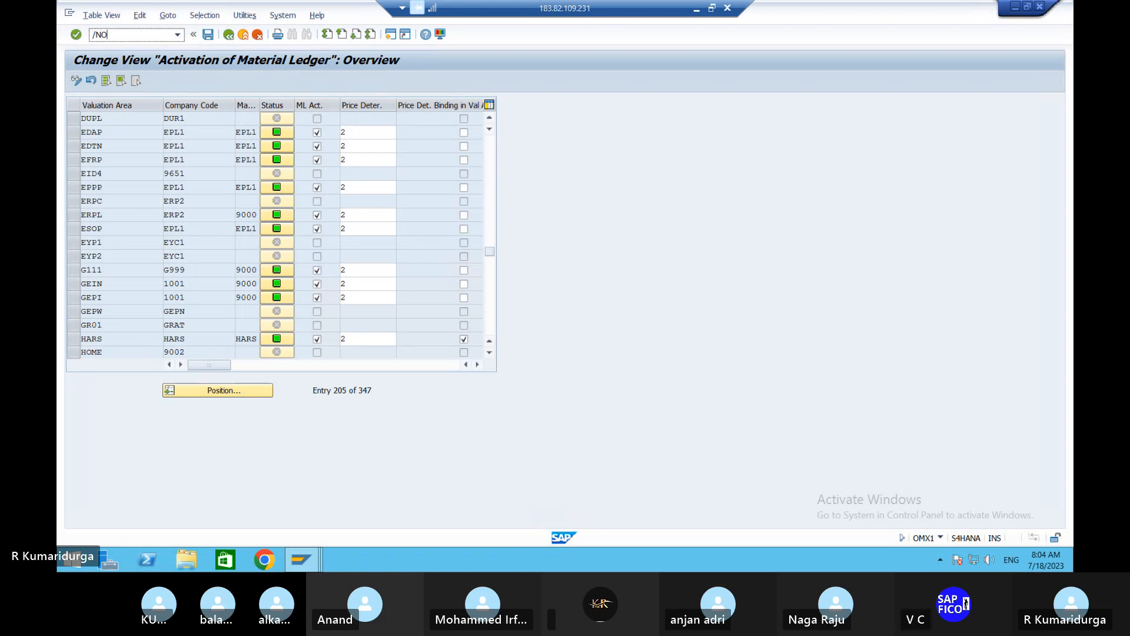
type("MX2")
key("Return")
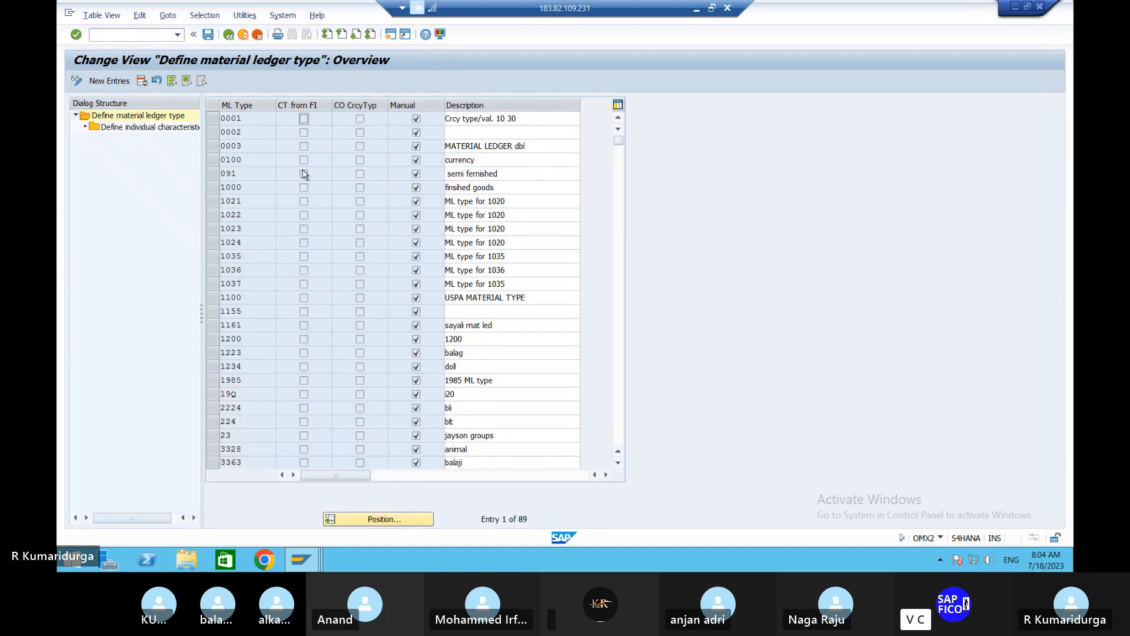
left_click(389, 519)
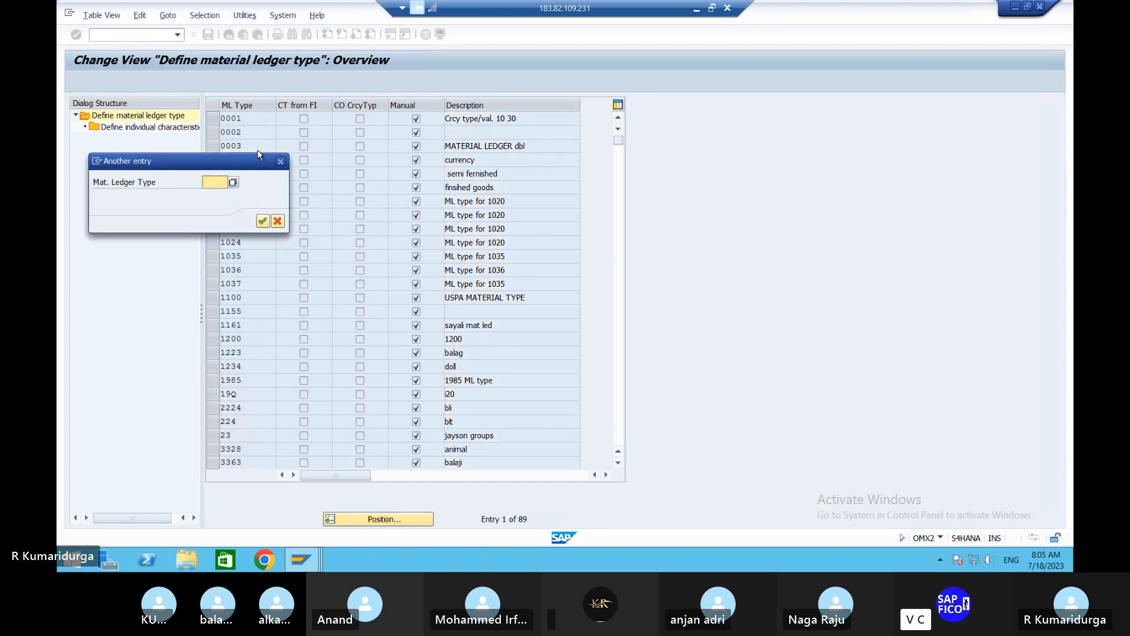
left_click(282, 159)
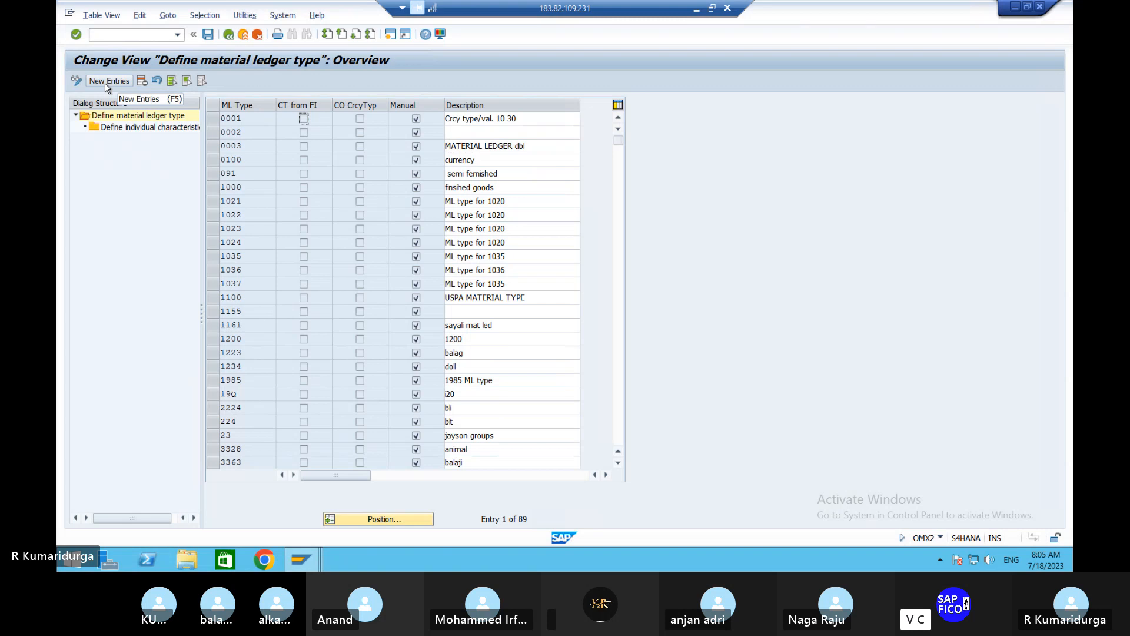
- Run transaction OMX3 for the assignment of material ledger types to valuation areas
left_click(159, 33)
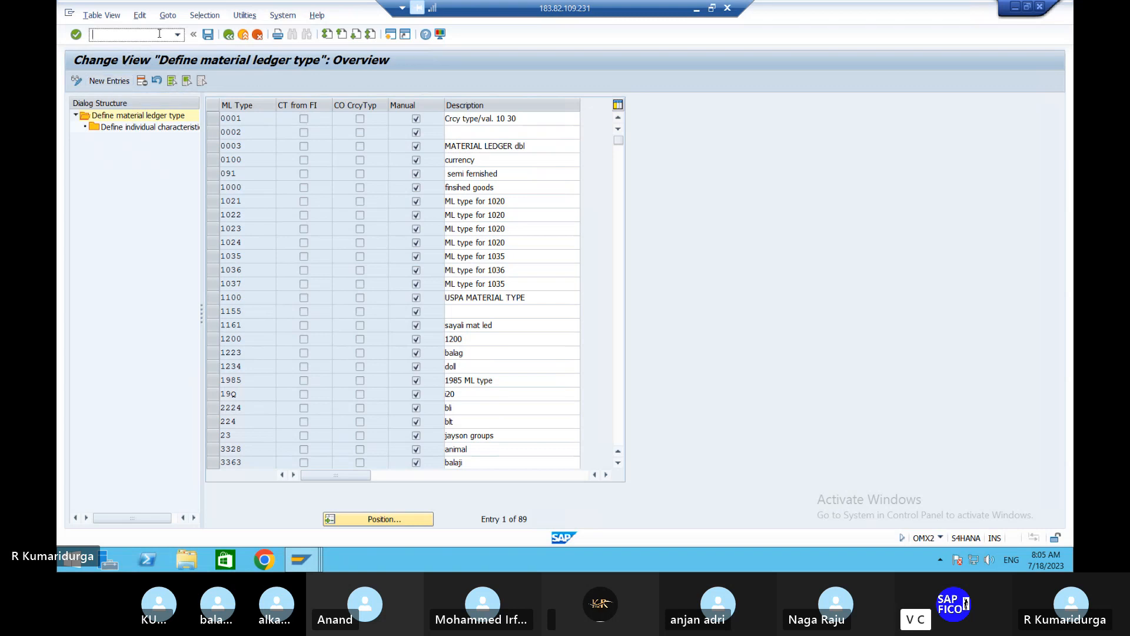
type("/NOMX3")
key("Return")
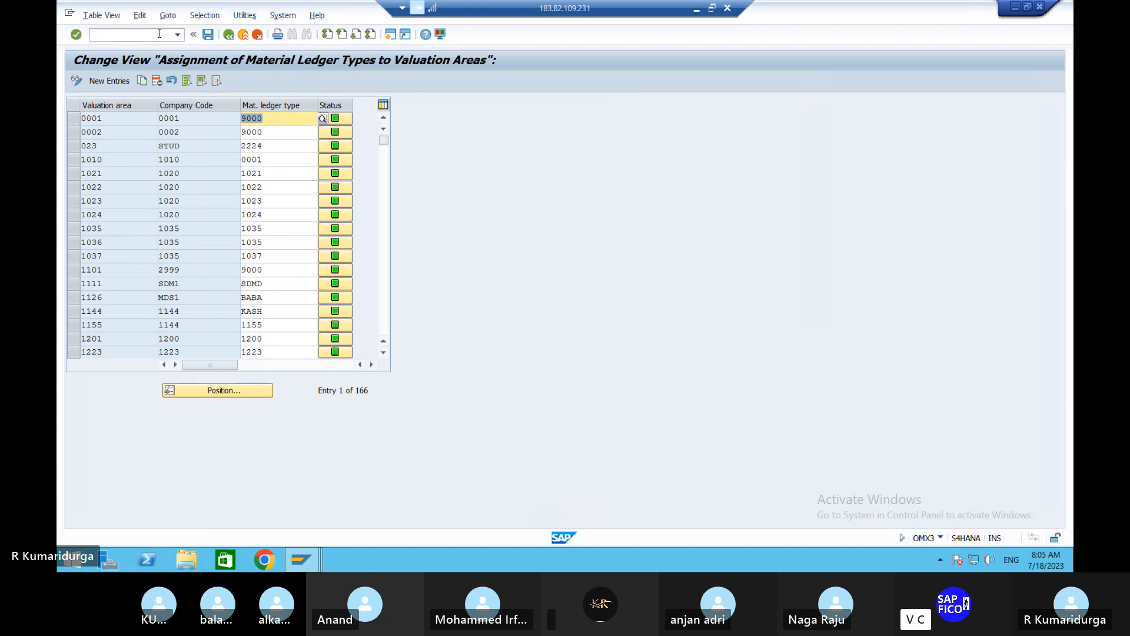
- Search the material ledger type assignments for valuation area DUPL and look through the neighbouring entries
left_click(223, 391)
type("DUPL")
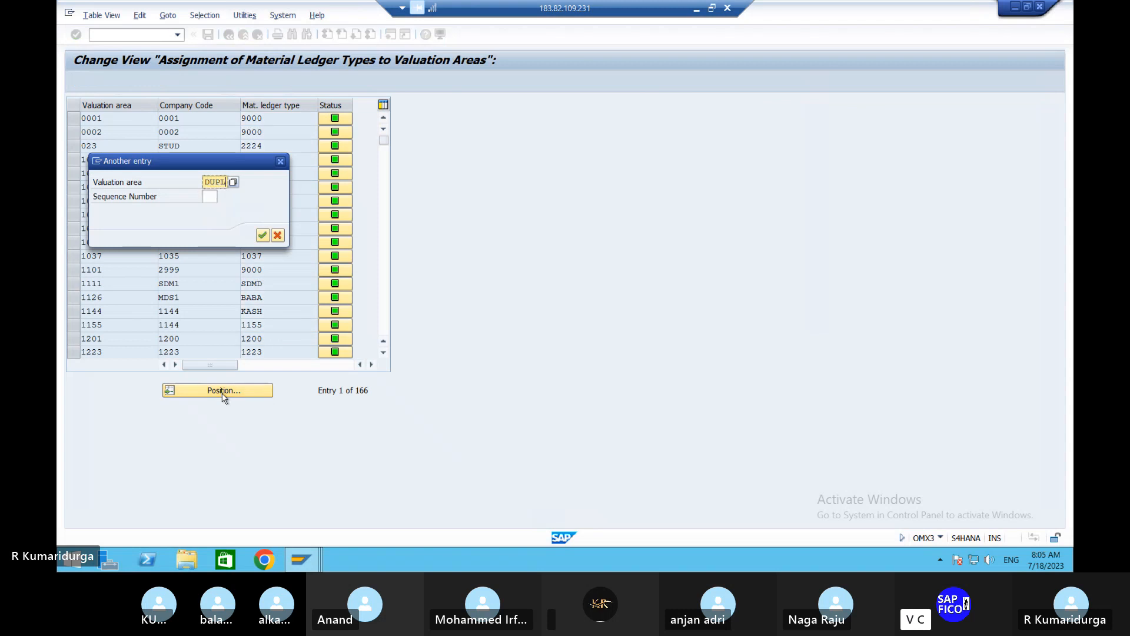
key("Return")
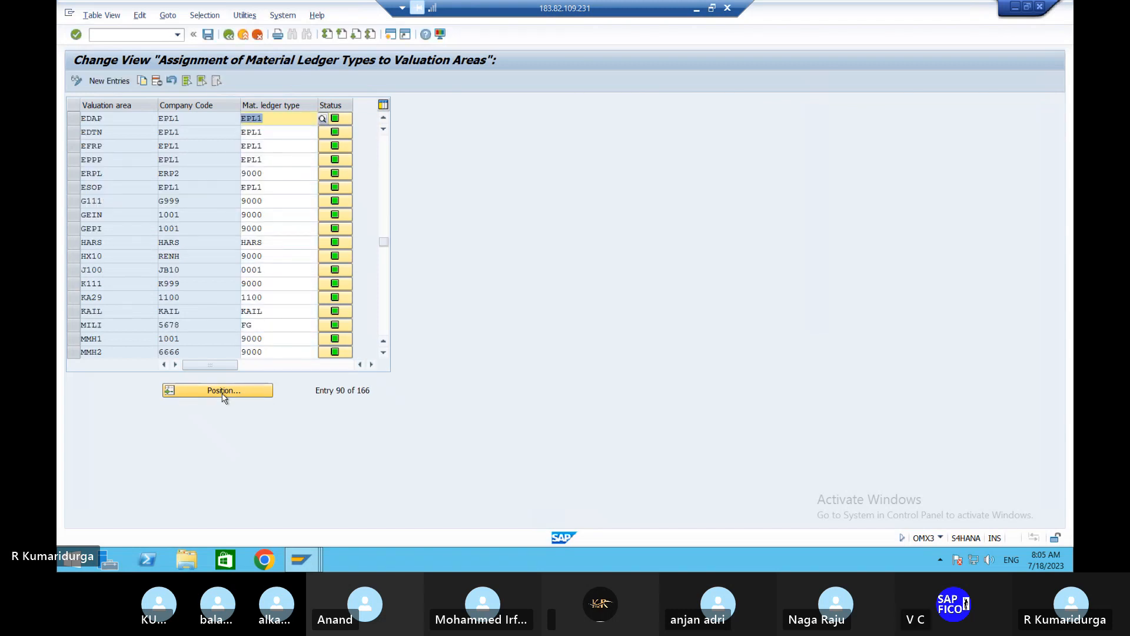
left_click(202, 221)
scroll(202, 220, "up", 2)
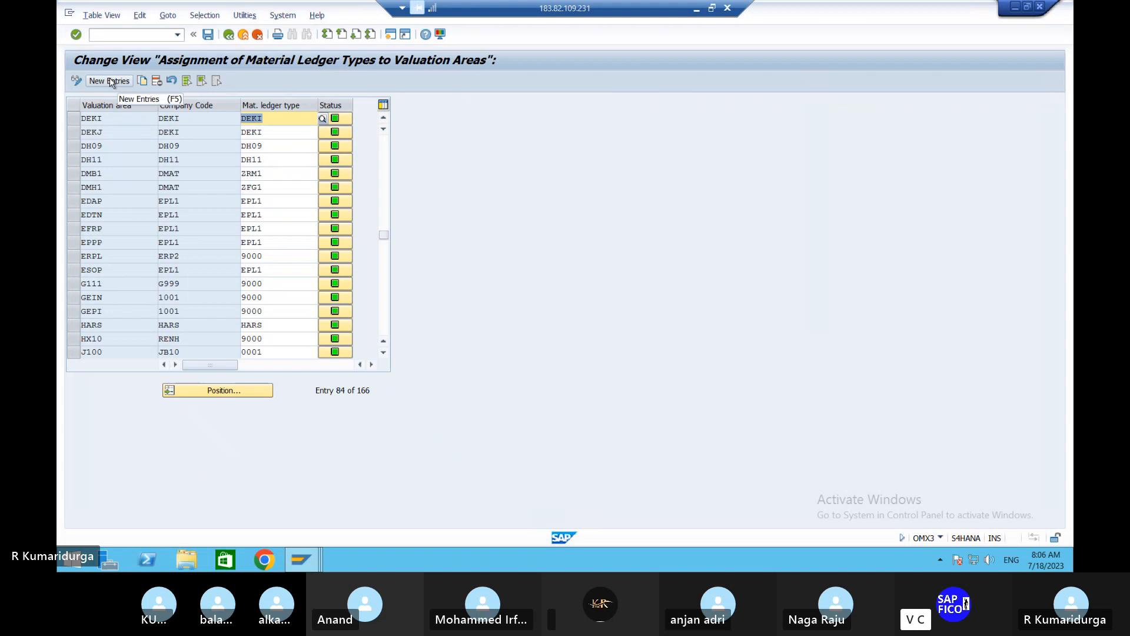
- Start a new material ledger type assignment for valuation area DUPL
left_click(111, 83)
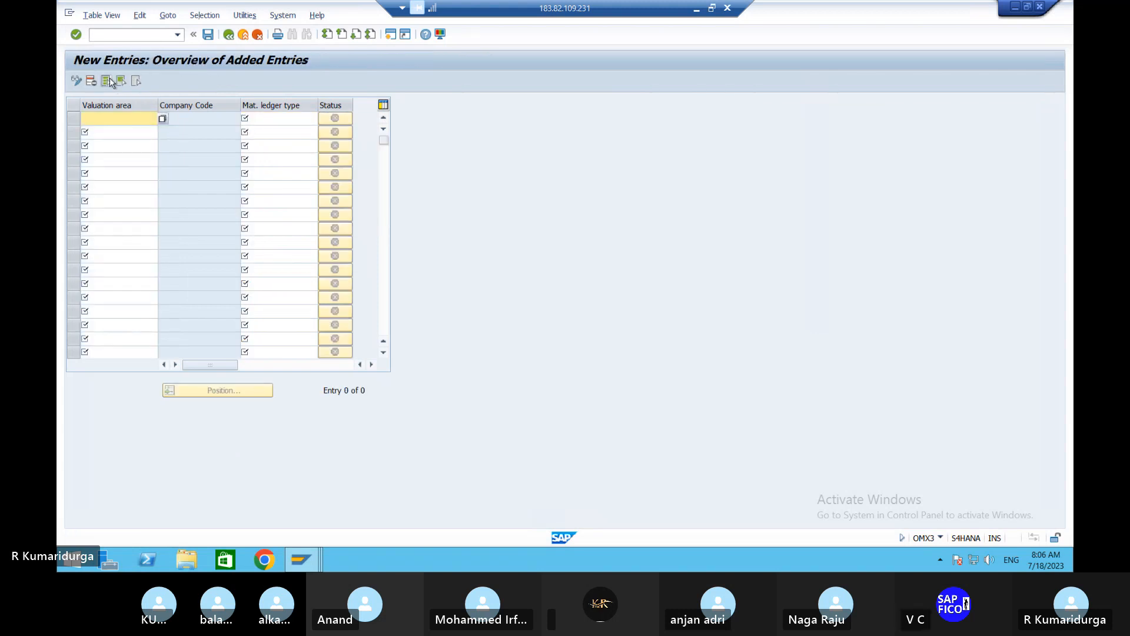
type("DUPL")
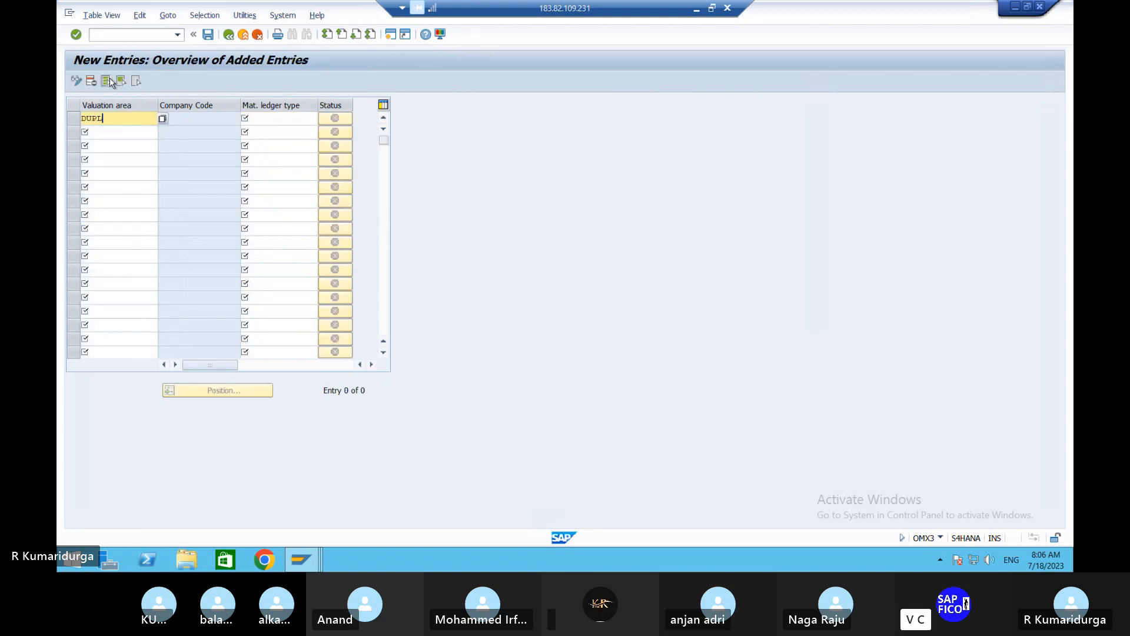
key("Tab")
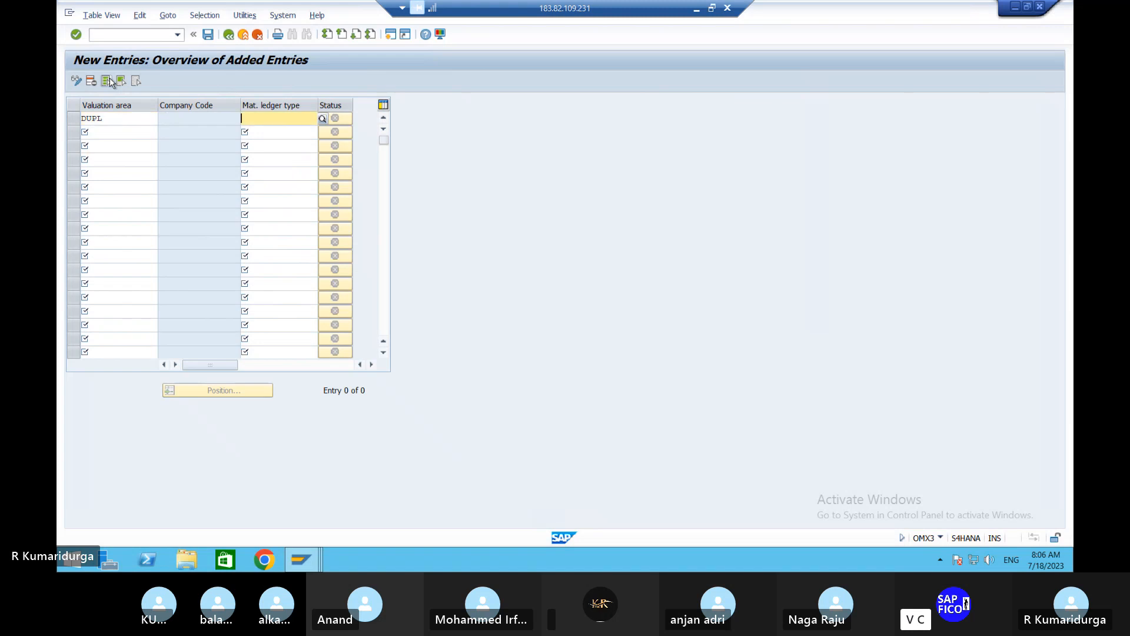
- Assign material ledger type 9000 to valuation area DUPL from the value list and save the new entry
left_click(324, 119)
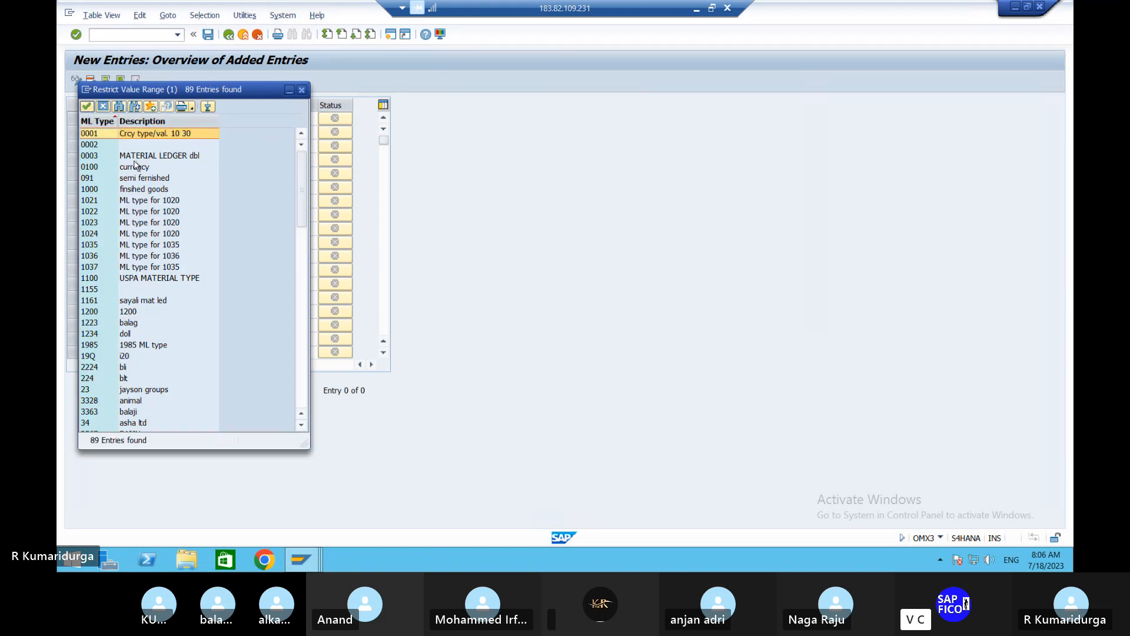
left_click(140, 157)
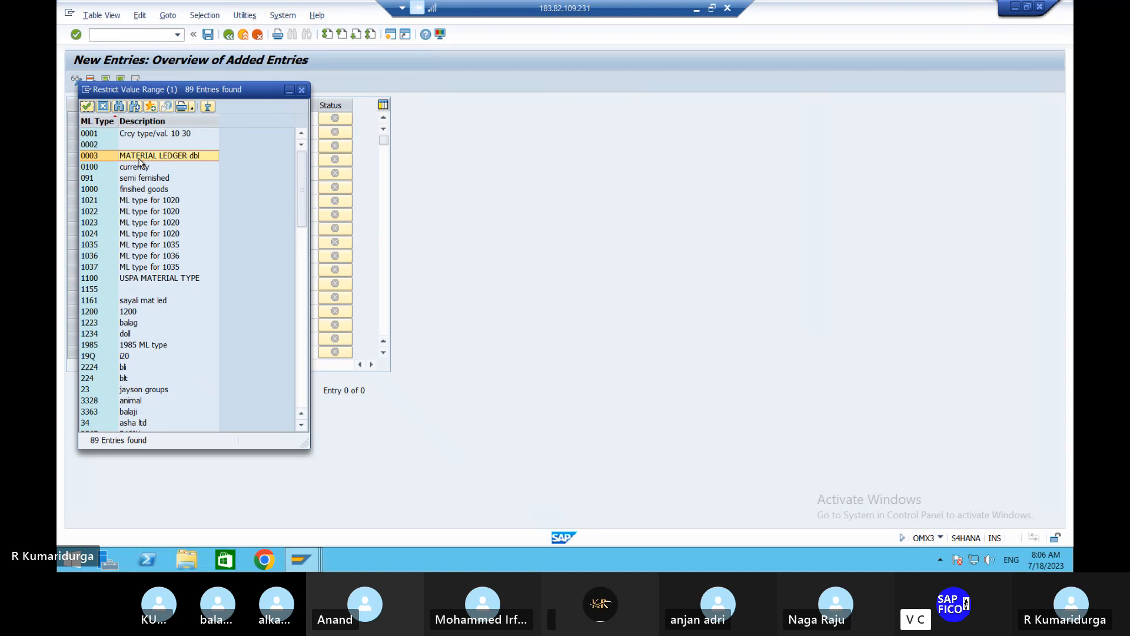
scroll(139, 162, "down", 1)
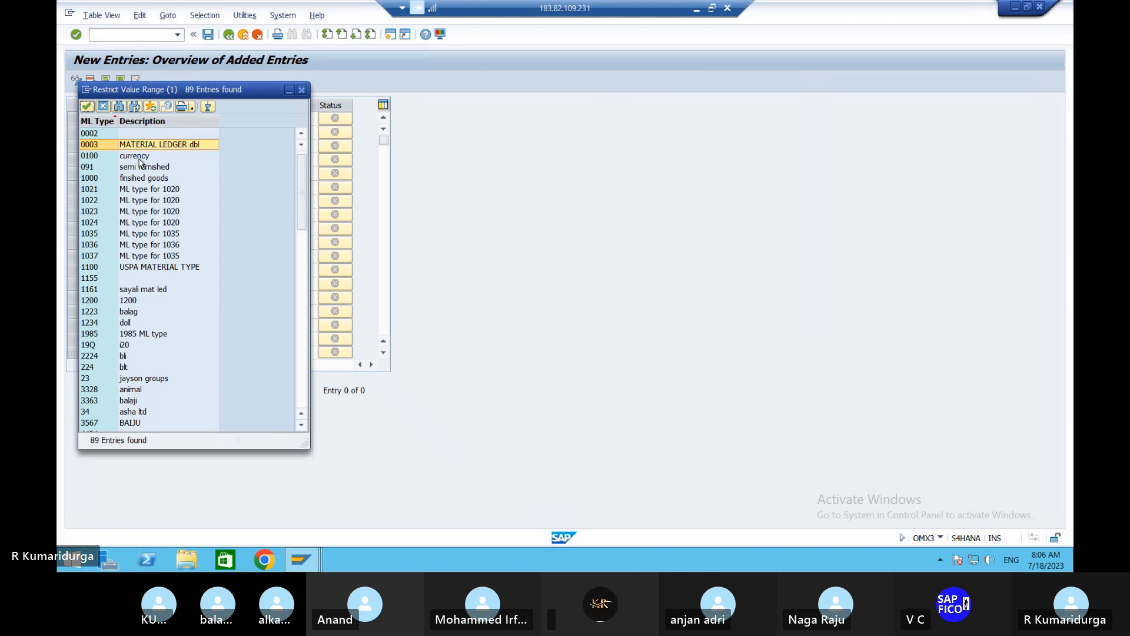
scroll(140, 162, "down", 2)
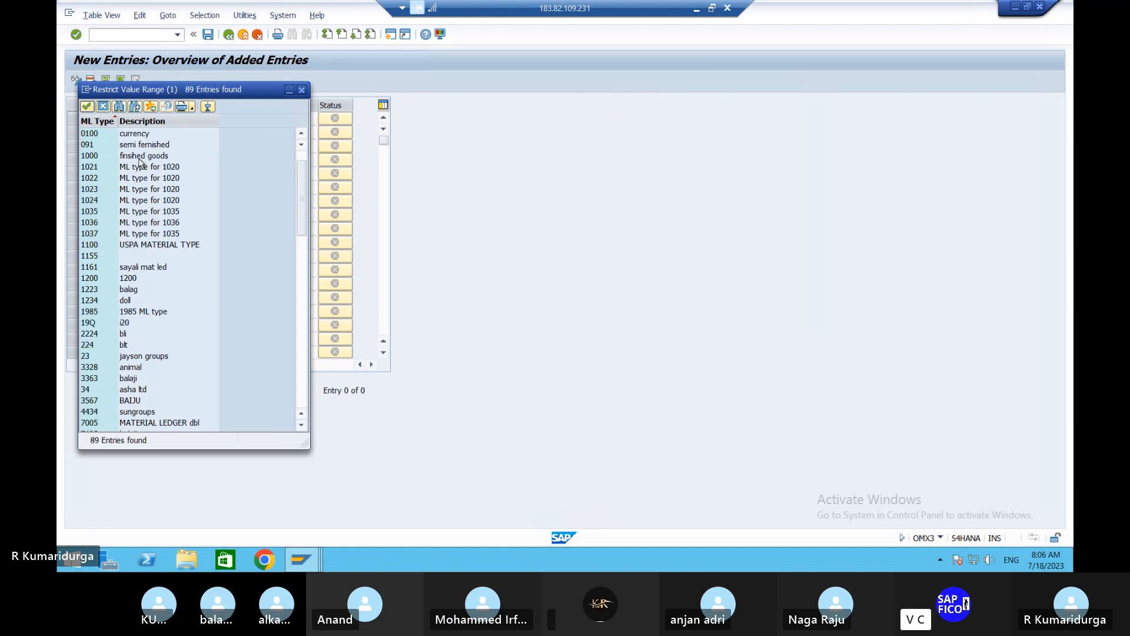
scroll(140, 162, "down", 4)
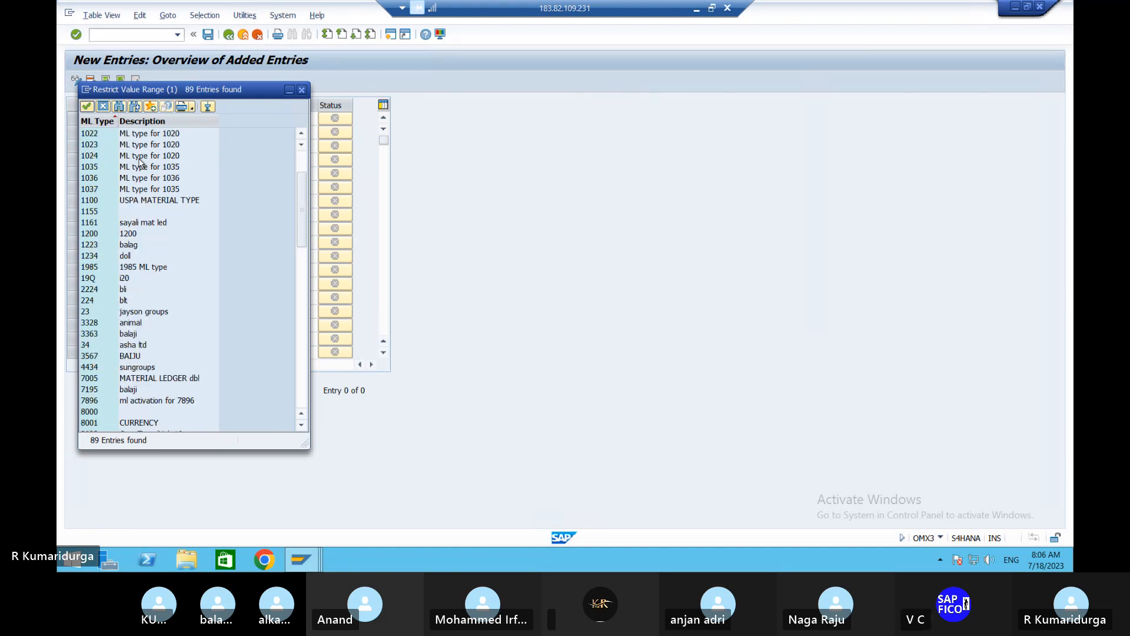
scroll(140, 162, "down", 6)
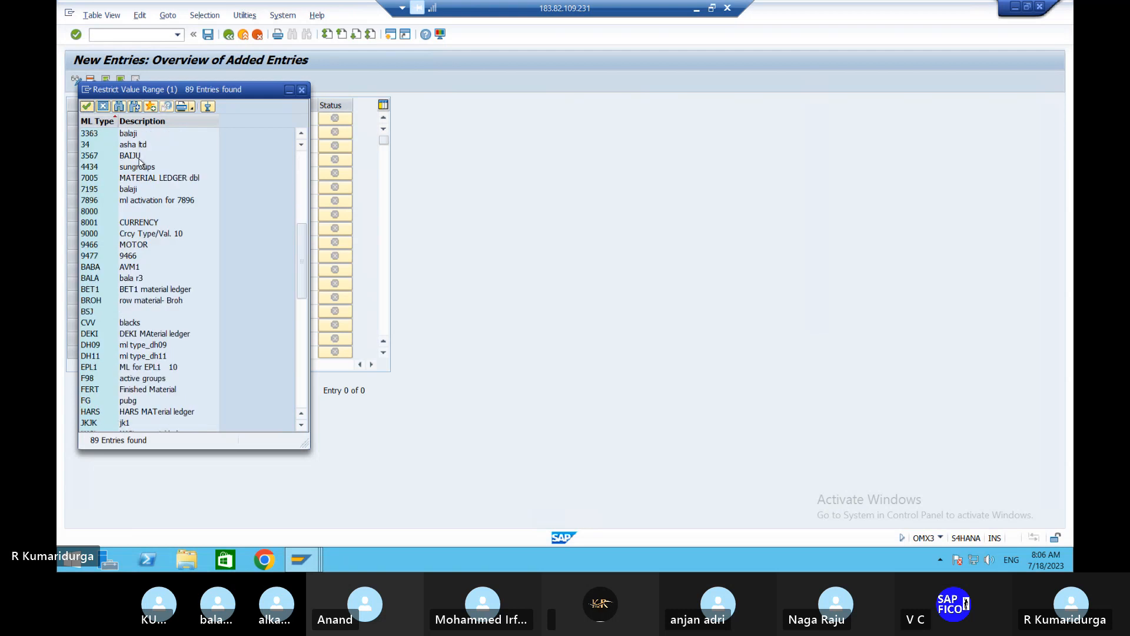
scroll(141, 159, "down", 3)
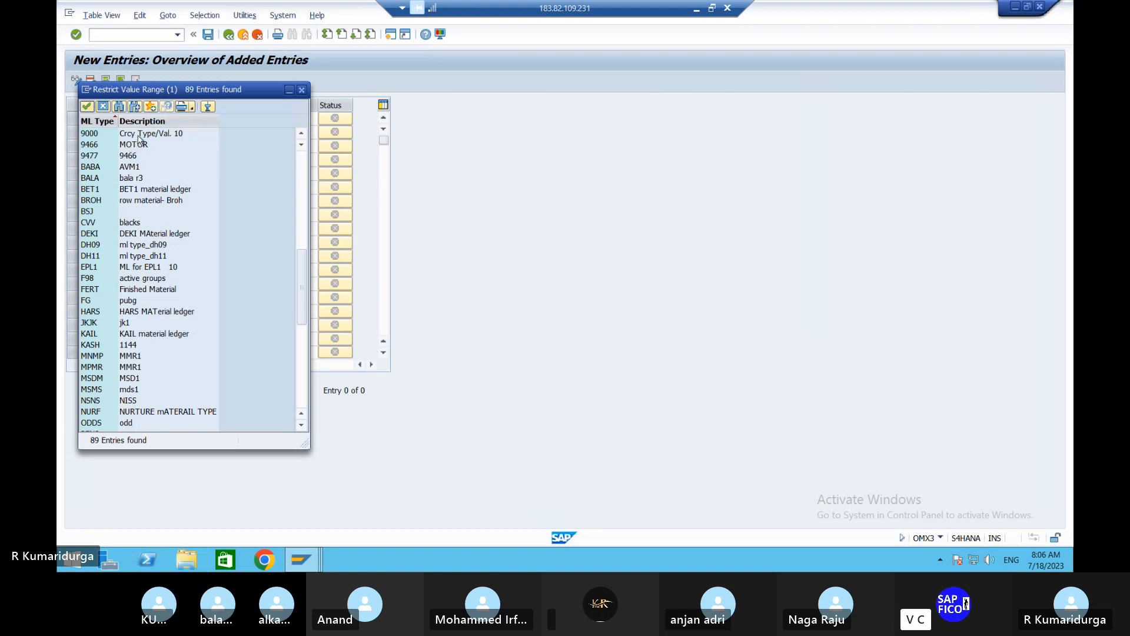
left_click(139, 134)
double_click(140, 135)
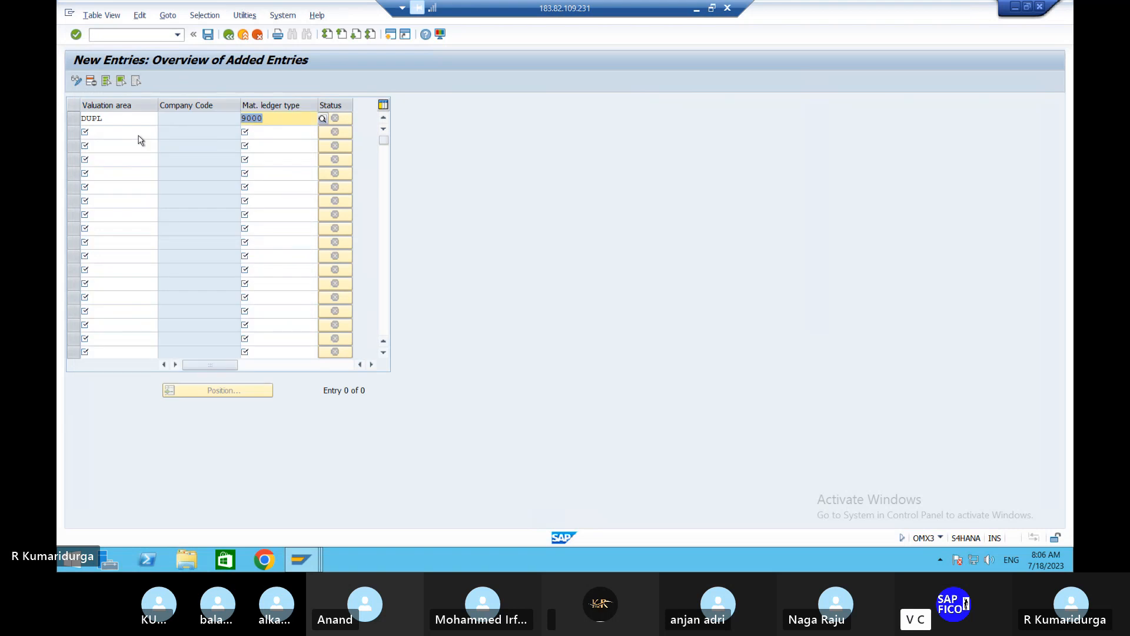
key("Return")
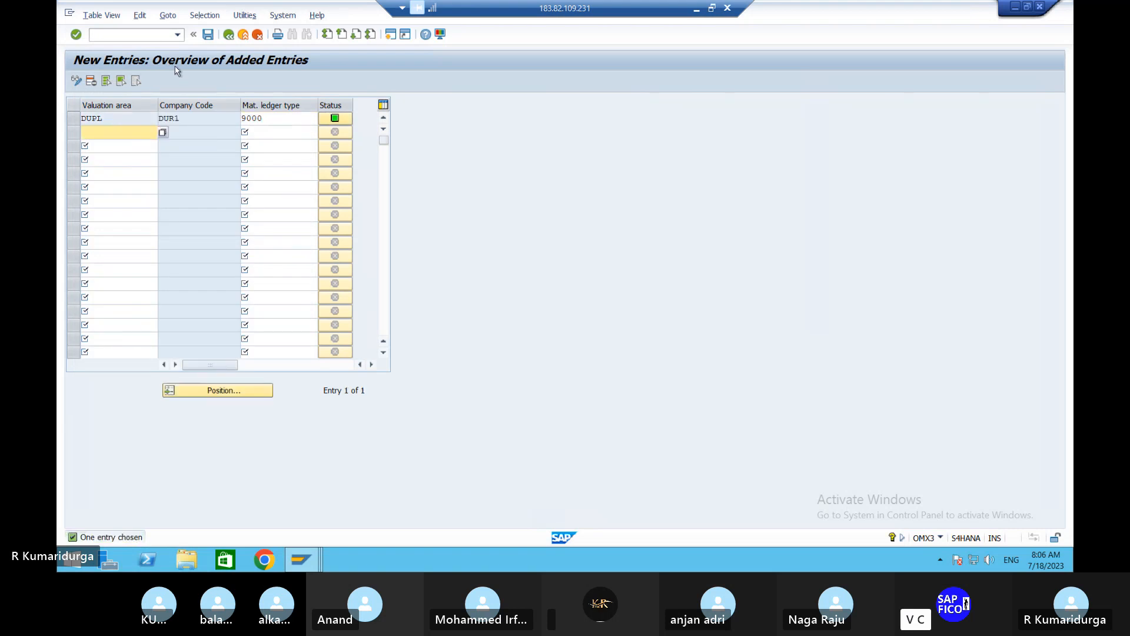
left_click(210, 36)
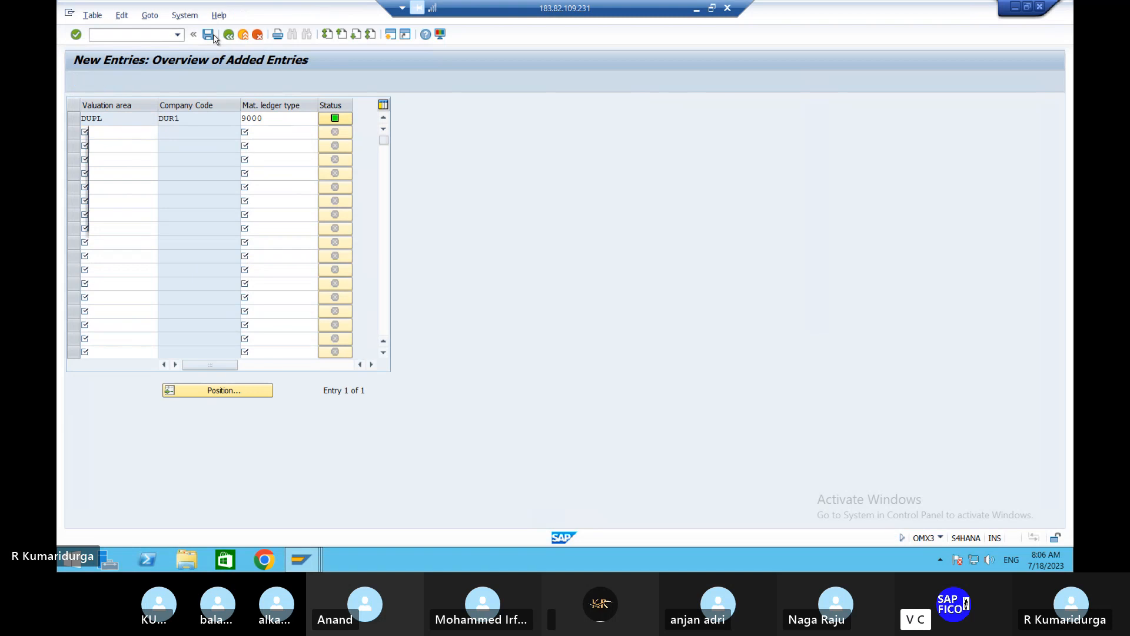
key("Return")
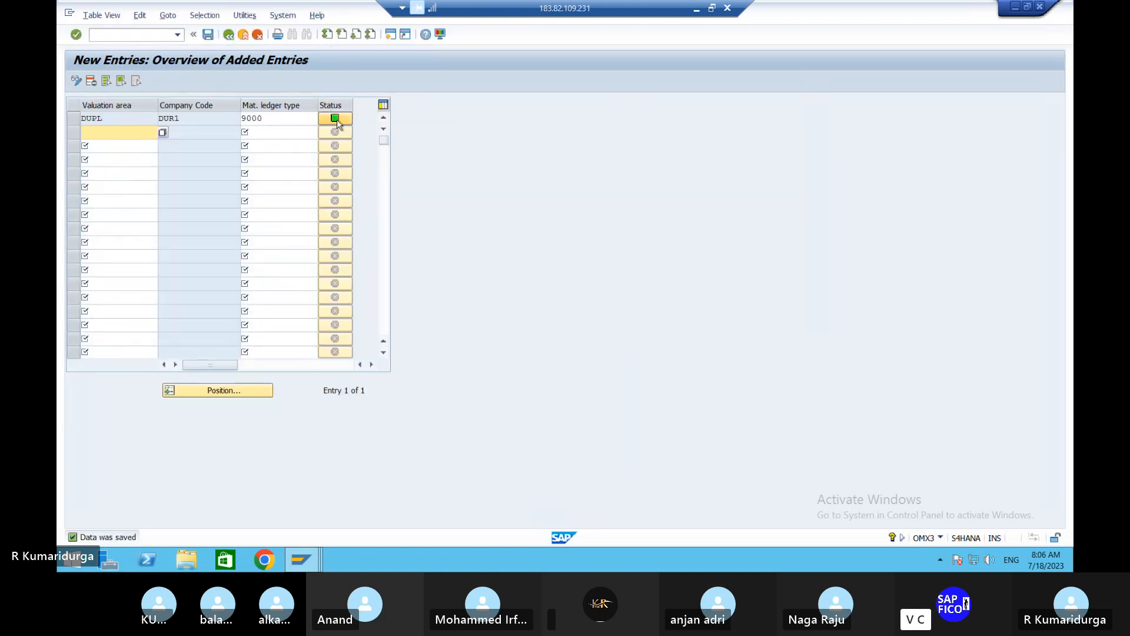
- Run transaction OMX1 for the activation of the material ledger
mouse_move(338, 118)
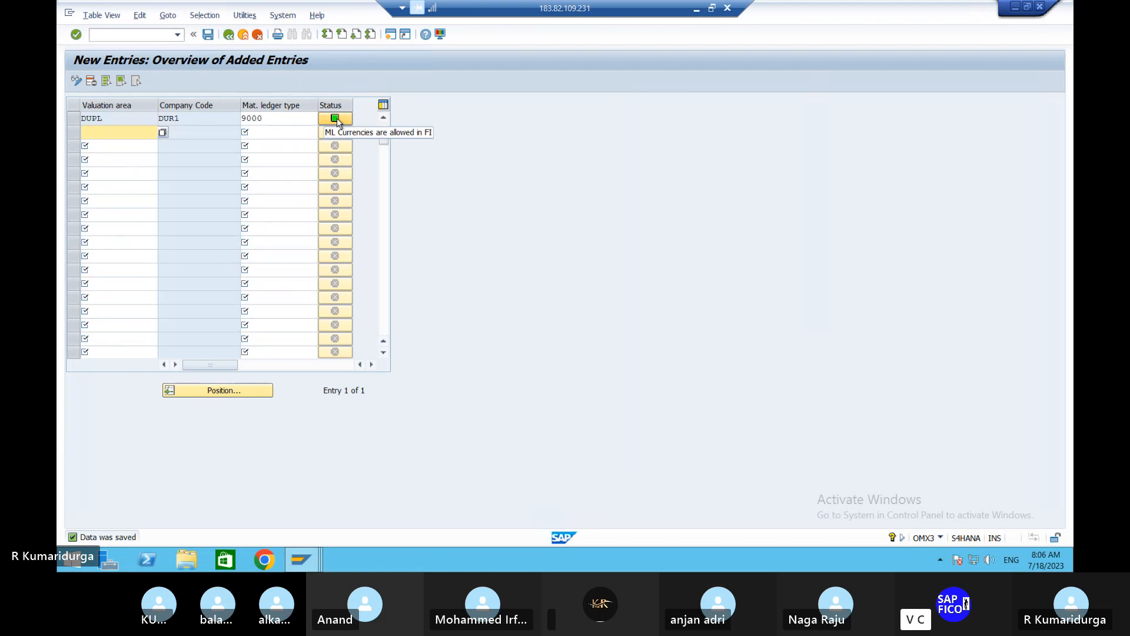
left_click(124, 35)
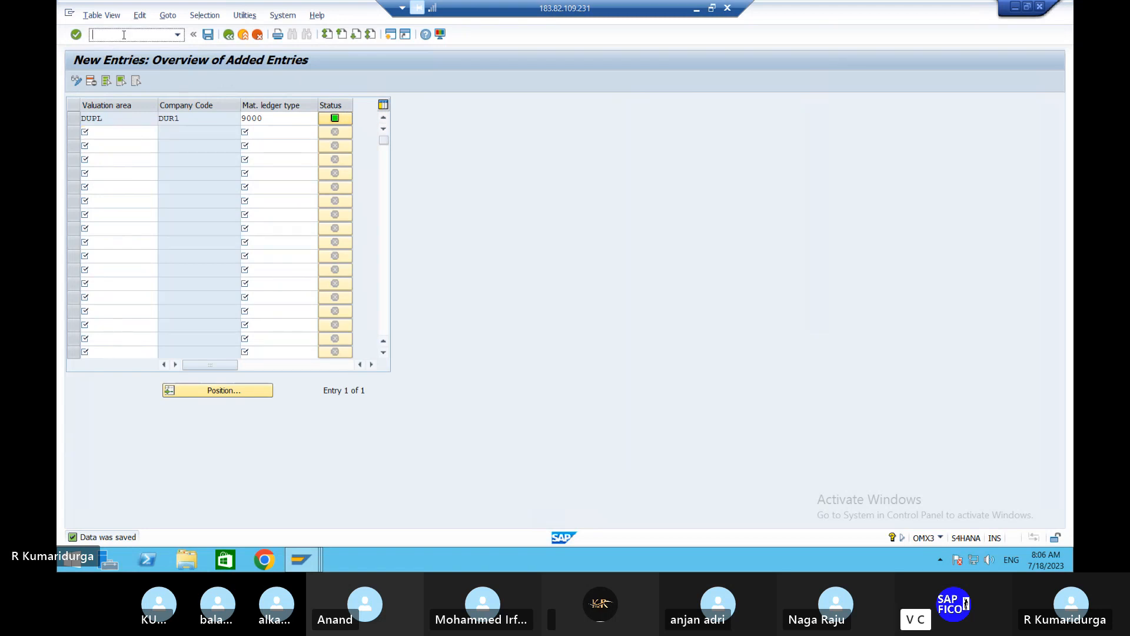
type("/NOM")
type("X2")
key("Return")
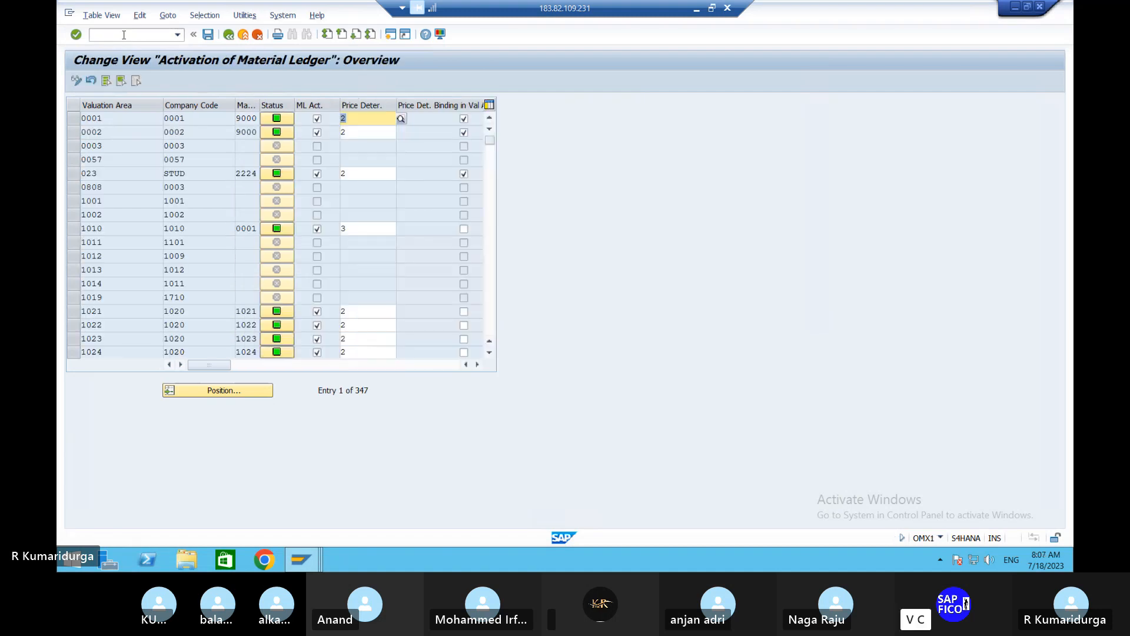
- Position the material ledger activation list at valuation area DUPL
left_click(215, 391)
type("DUPL")
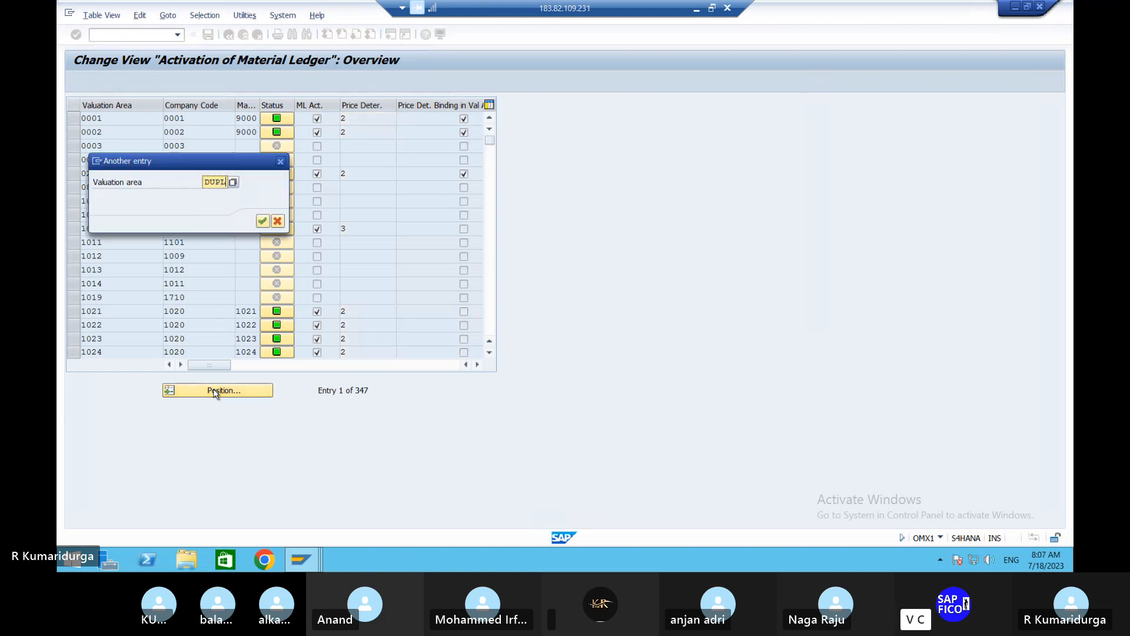
key("Return")
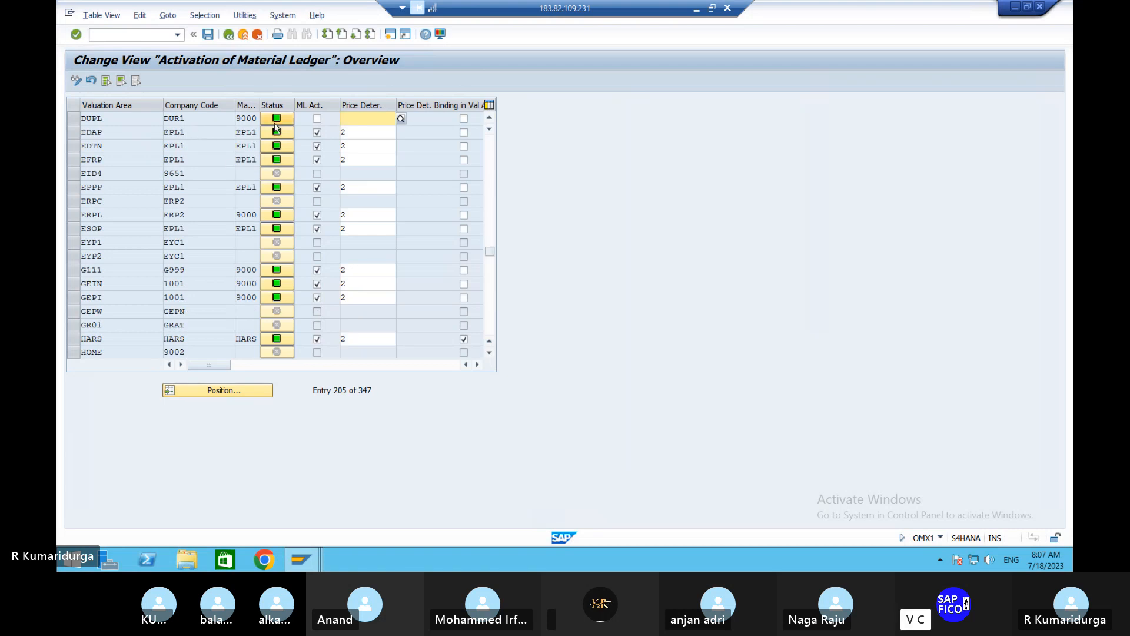
- Choose price determination 2 (Transaction-Based) for valuation area DUPL and activate its material ledger
mouse_move(277, 122)
left_click(383, 117)
left_click(404, 120)
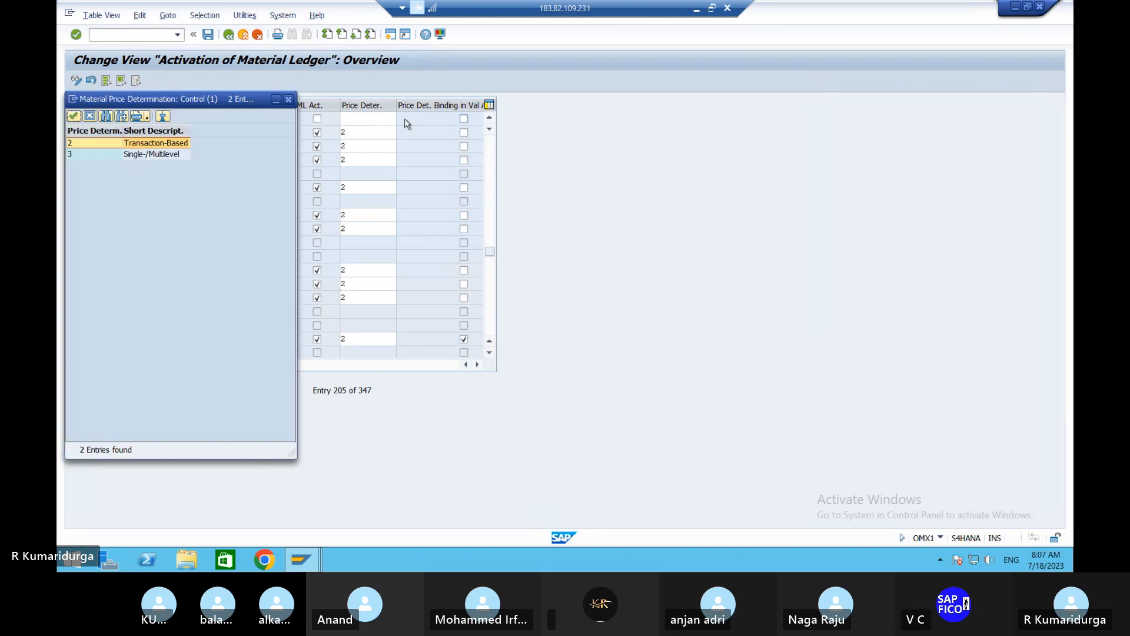
double_click(130, 149)
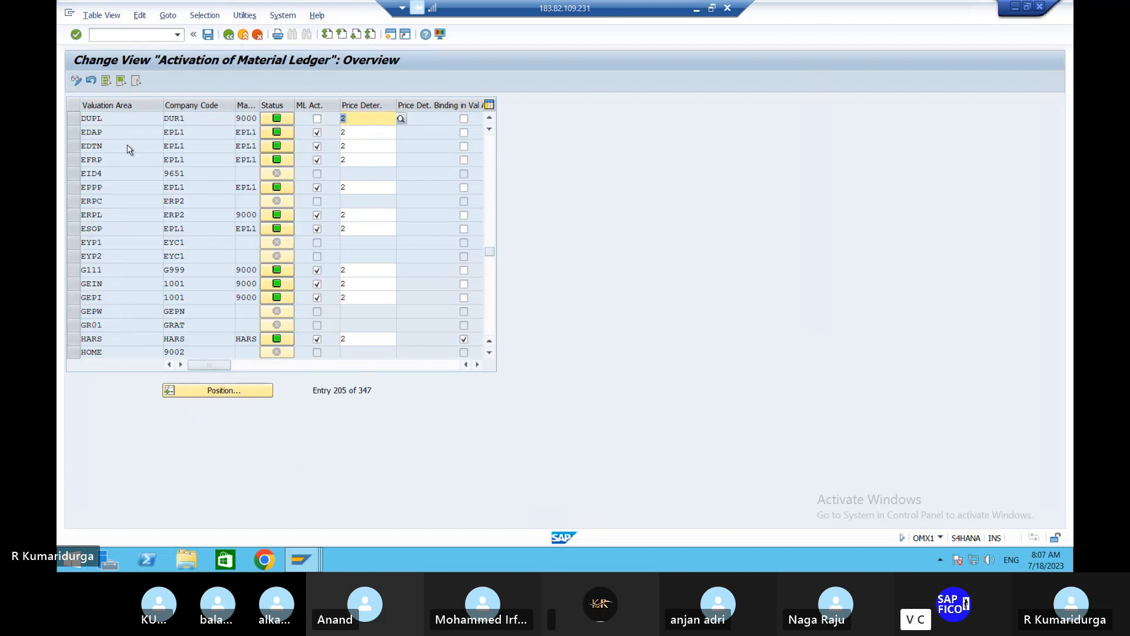
left_click(318, 120)
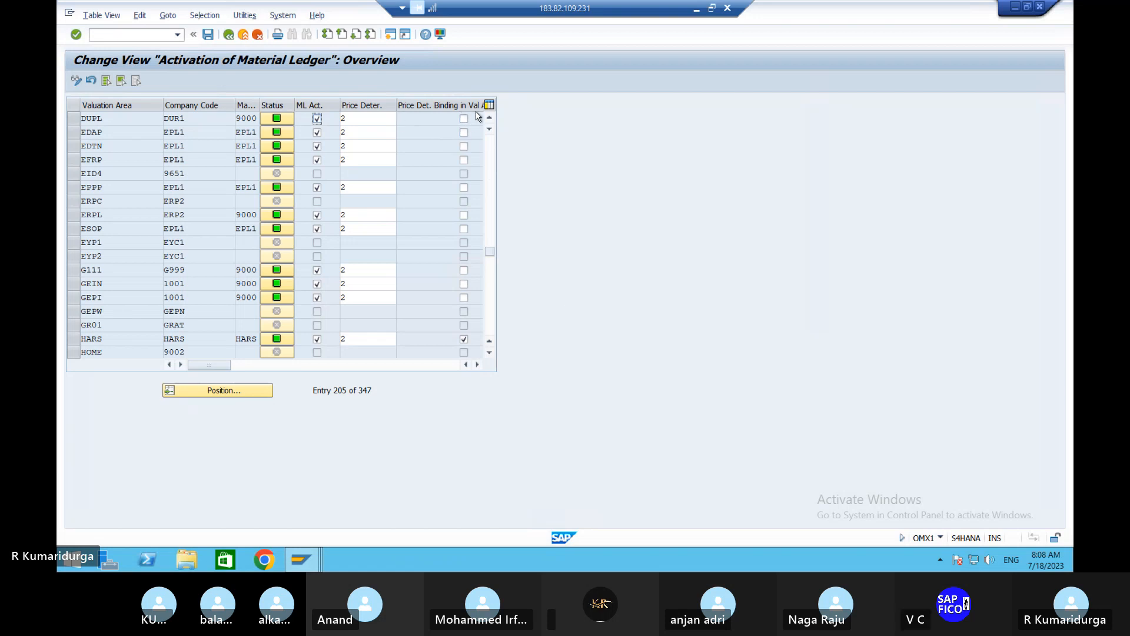
- Save the material ledger activation to the customizing request FI-MM INTEGRATION DUR, accepting the live data conversion notice
left_click(208, 36)
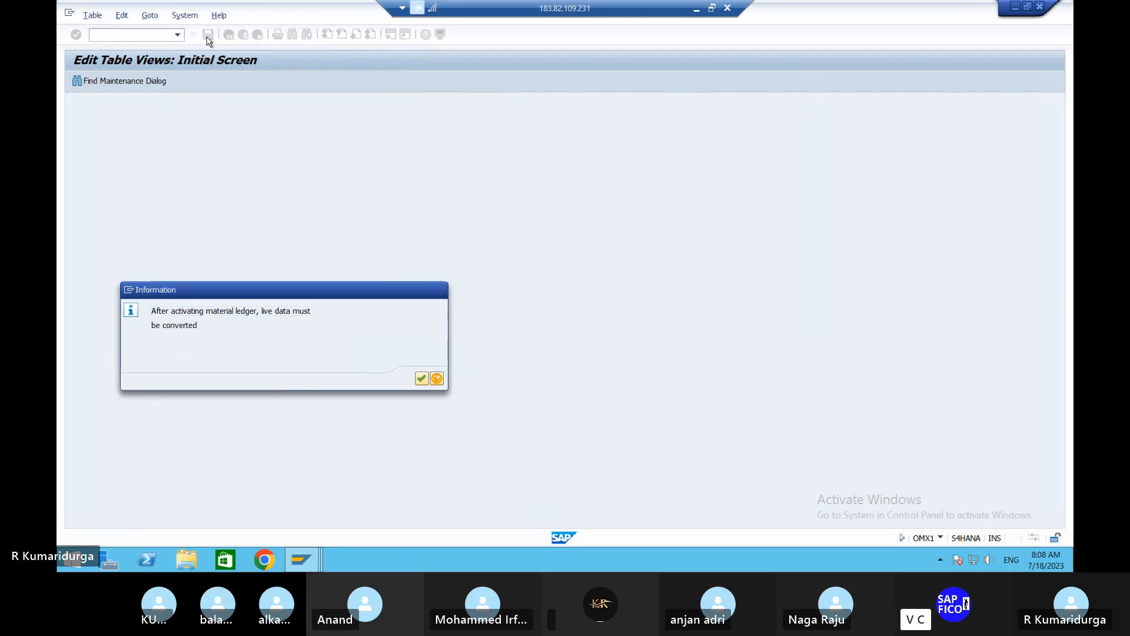
key("Return")
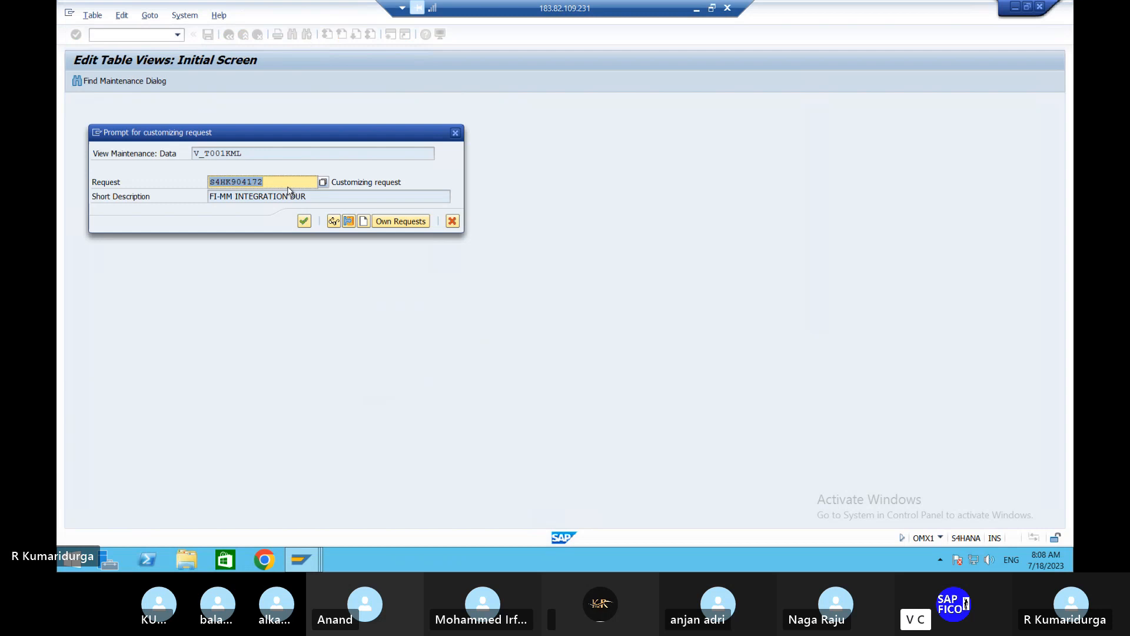
left_click(304, 222)
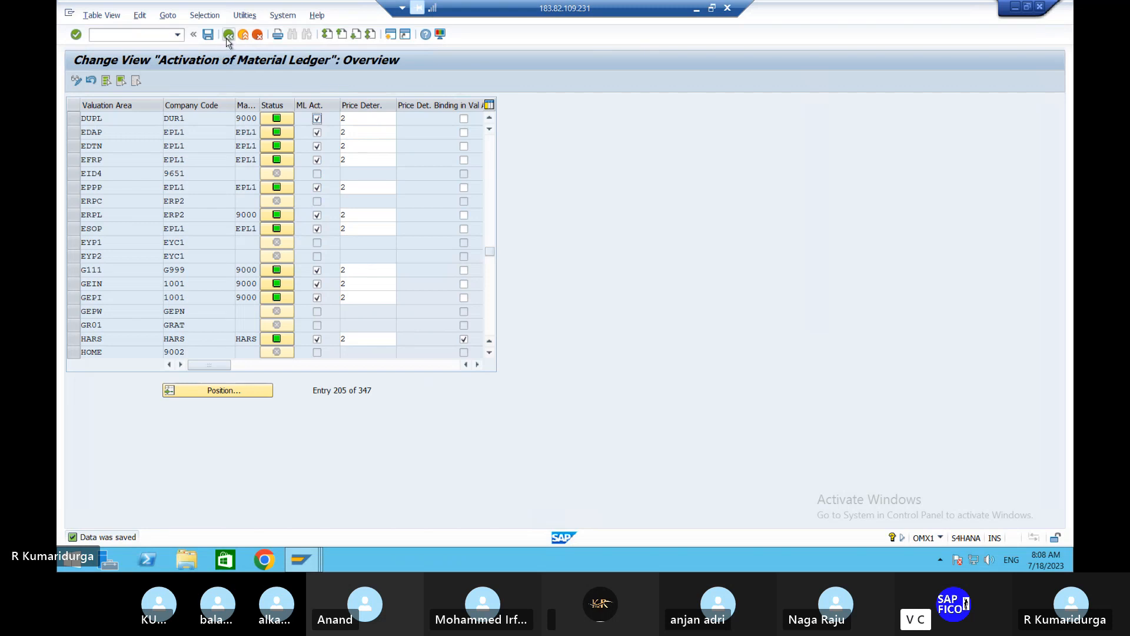
- Leave the material ledger activation with /N to return to SAP Easy Access
left_click(133, 39)
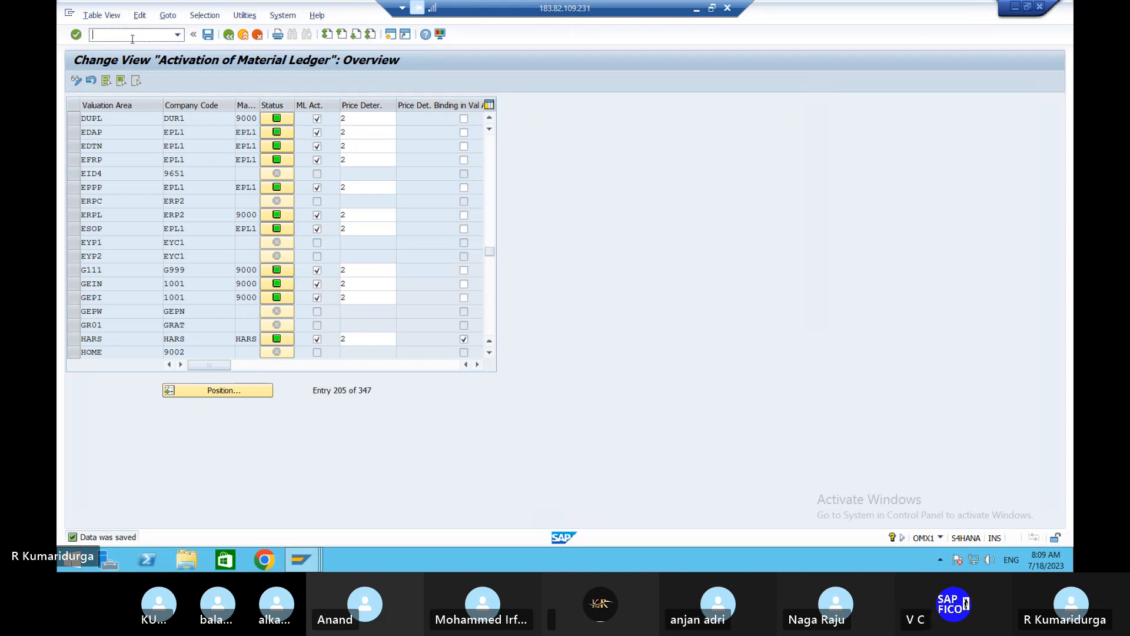
type("/N")
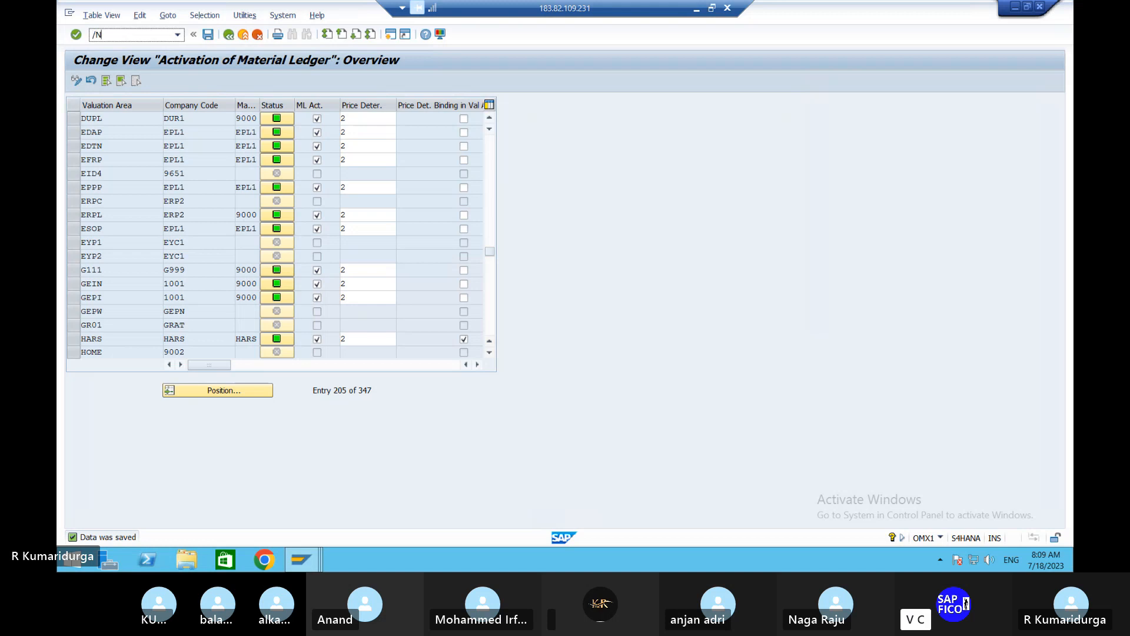
key("Return")
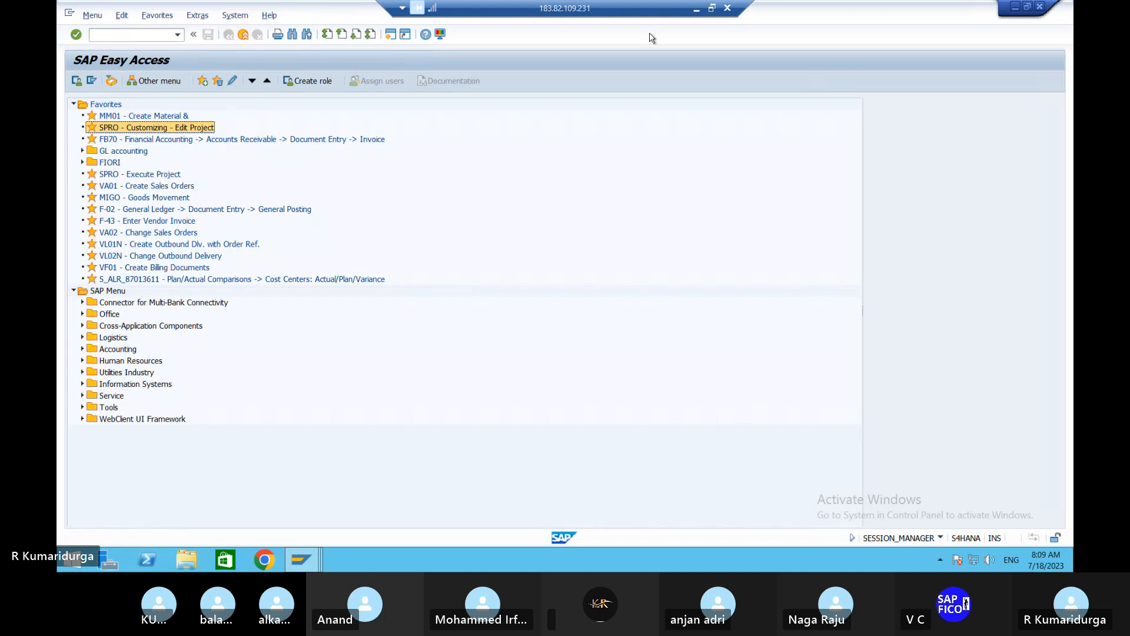
left_click(246, 38)
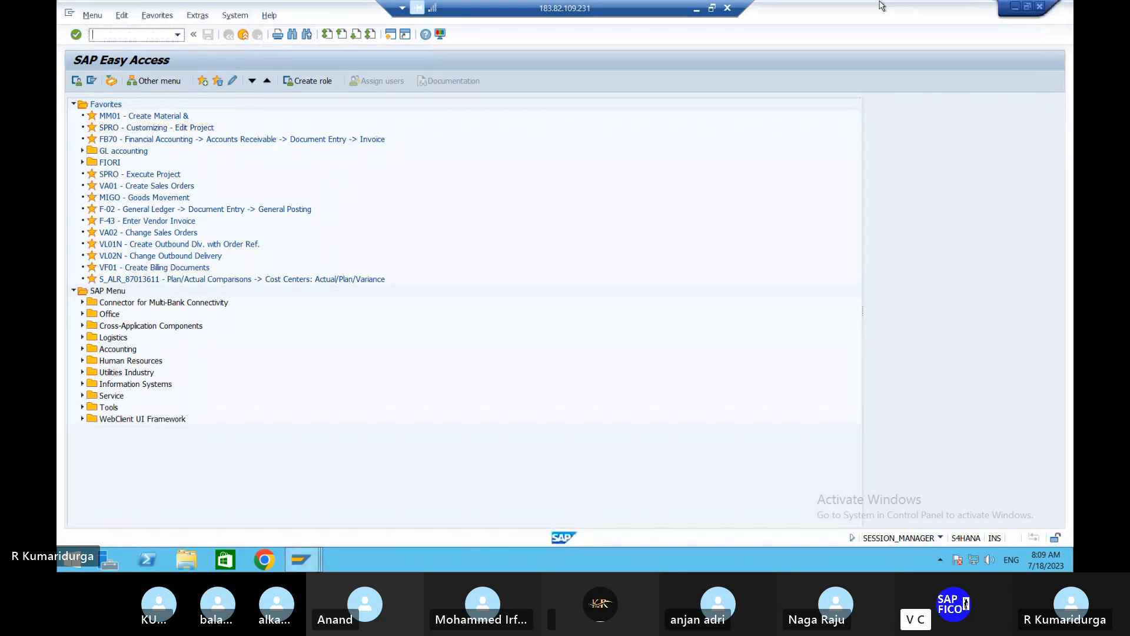
- Switch to the Word notes and extend the OMX1 list item with "– ACTIVATION OF MATERIAL LEDGERS"
left_click(697, 9)
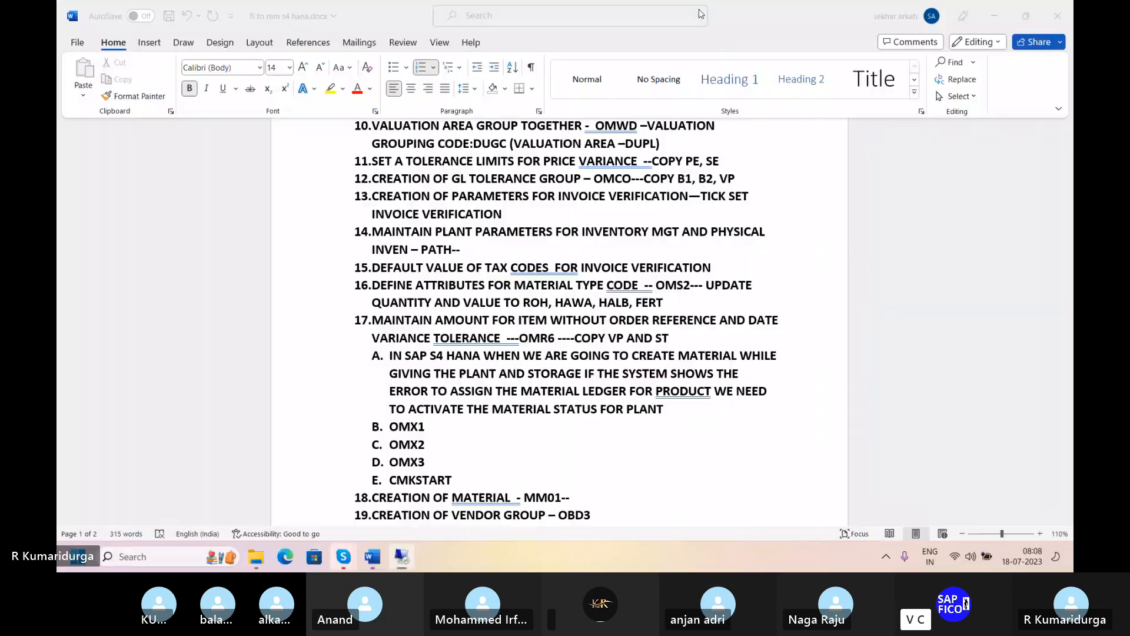
left_click(452, 480)
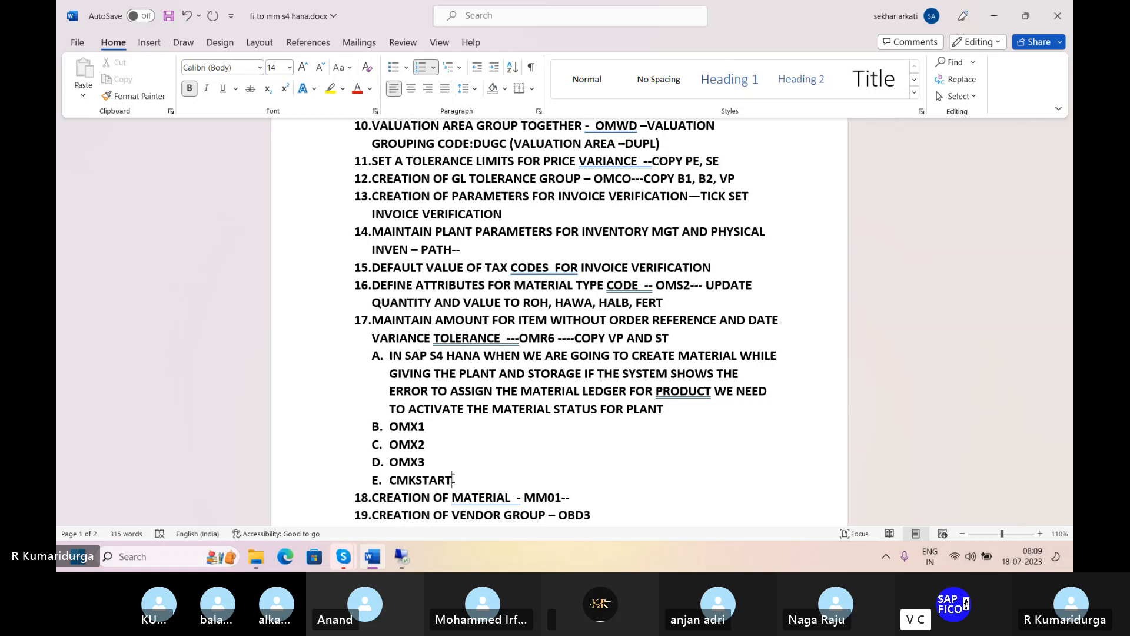
left_click(431, 428)
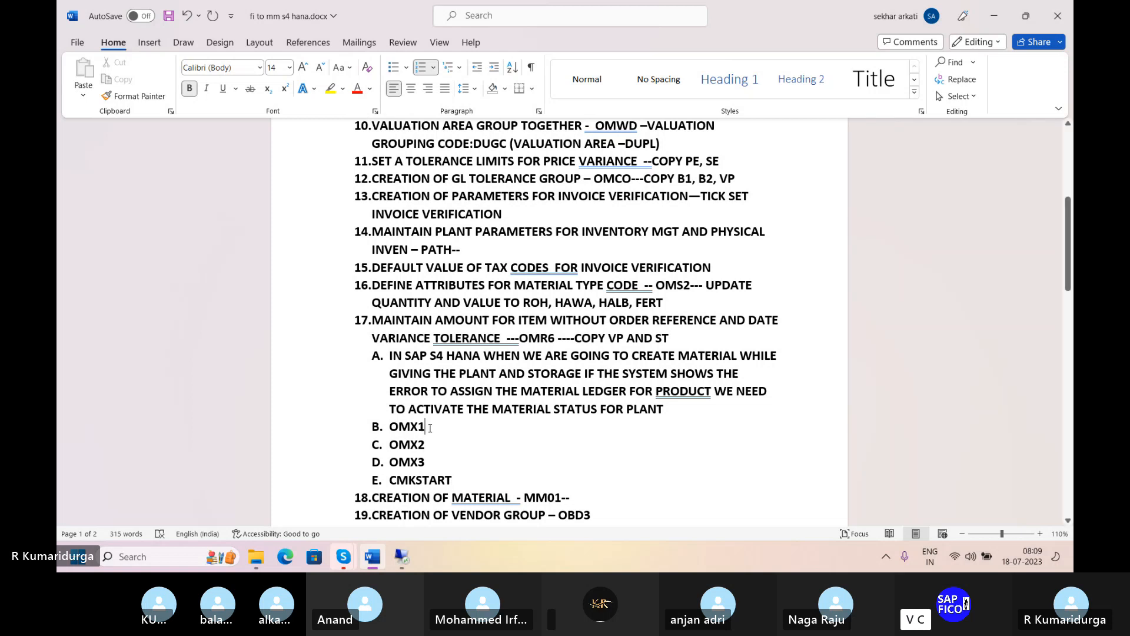
type("-")
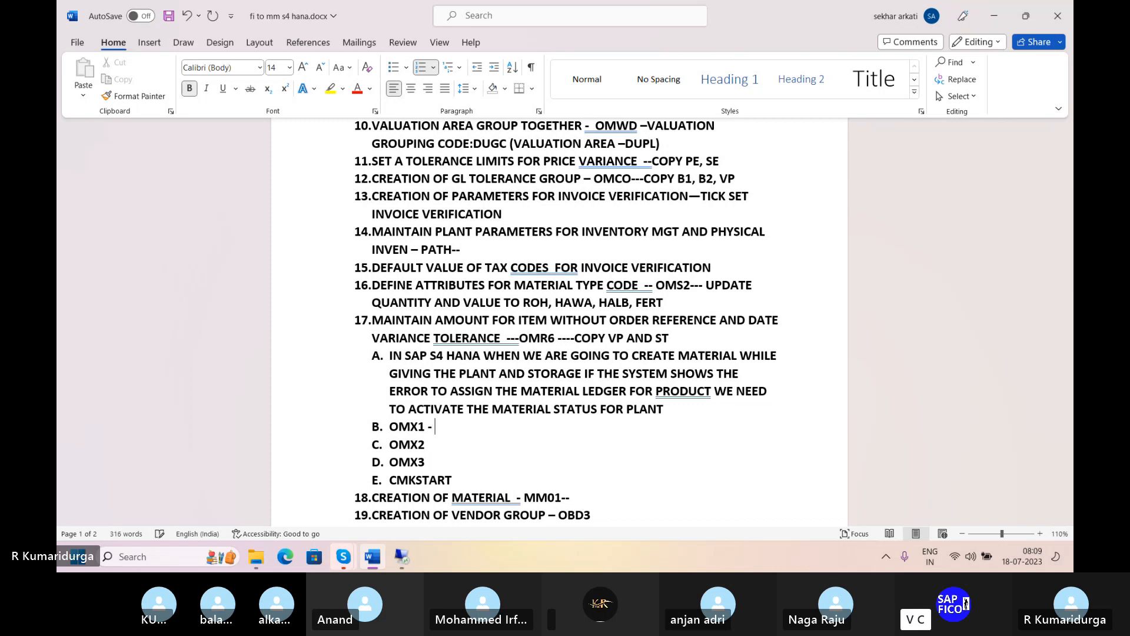
type(" ACTIVATION OF")
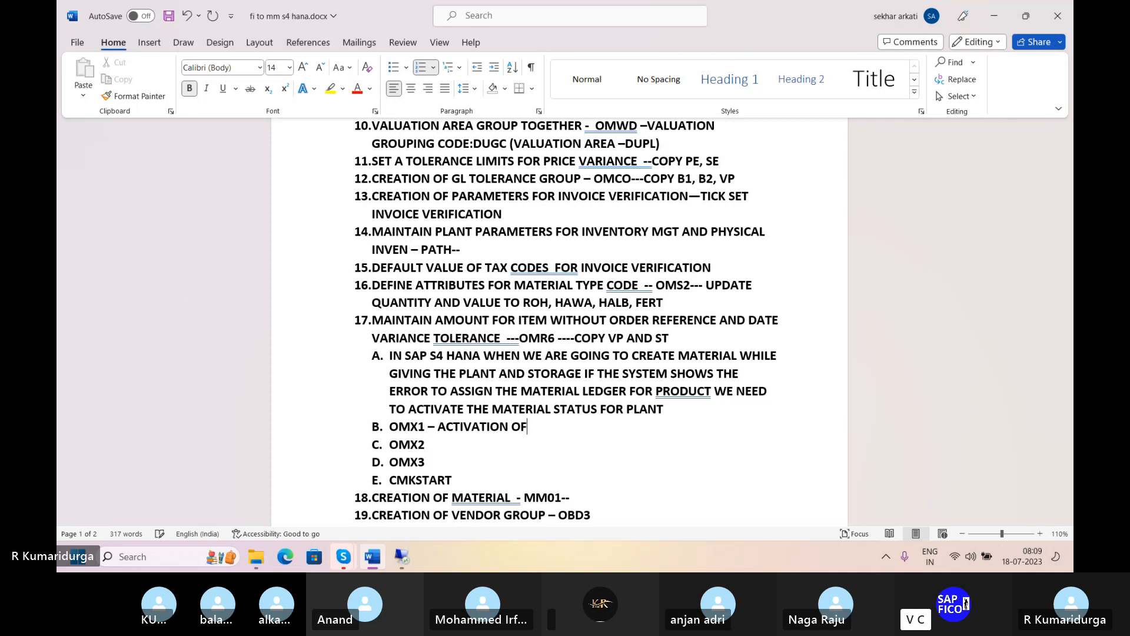
type(" MATERIAL LEDGER")
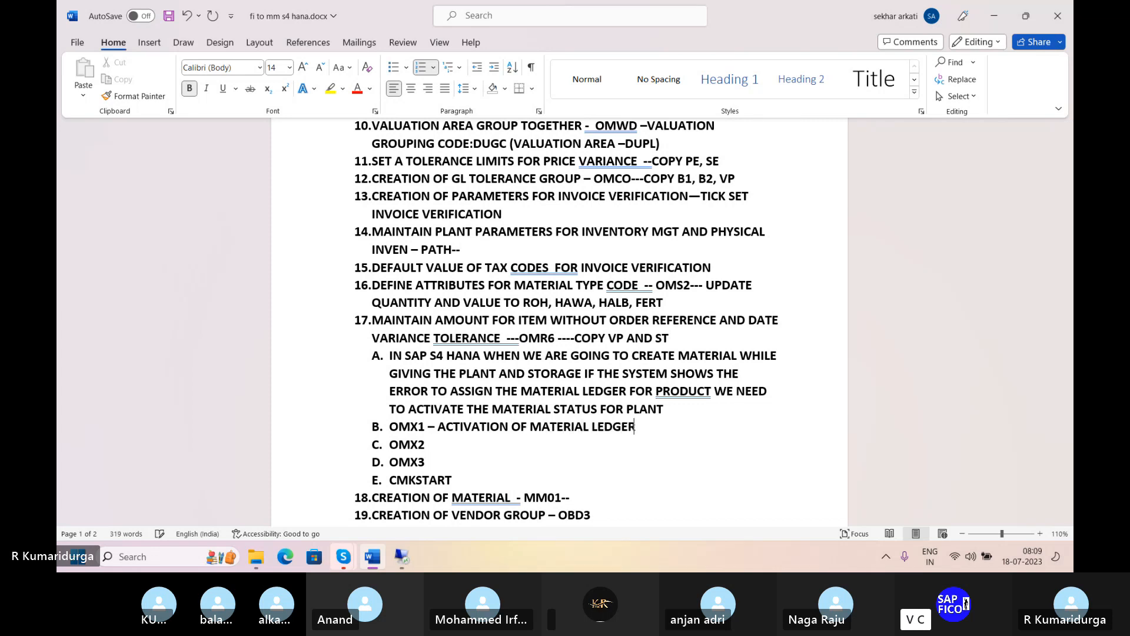
type("S")
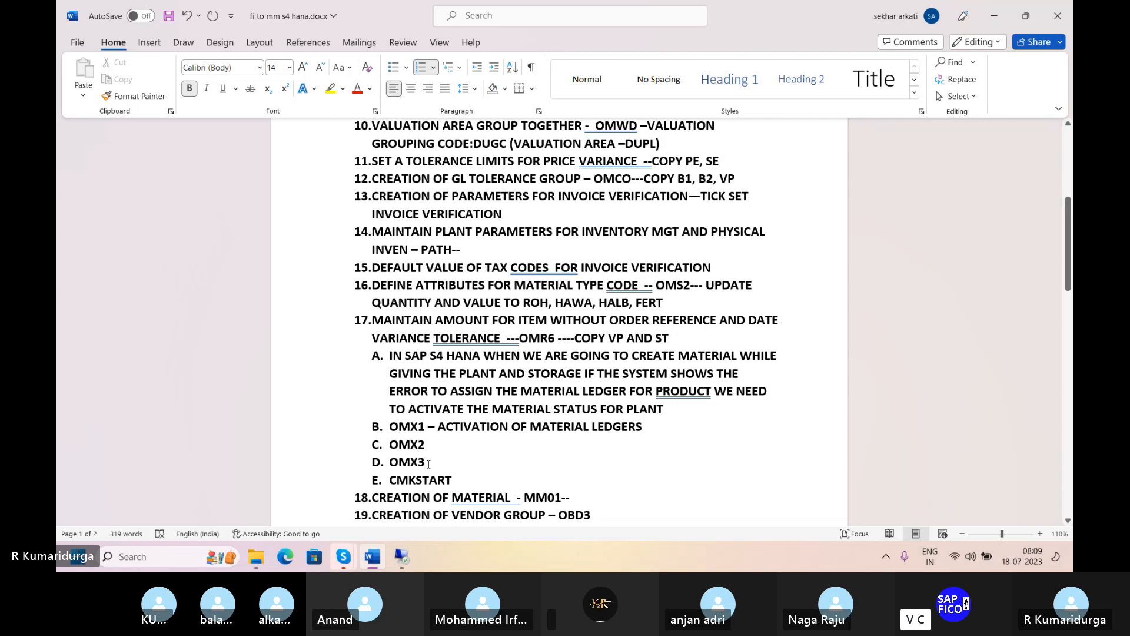
- Add a dash after the OMX3 and OMX2 list items in preparation for their descriptions
type("-")
left_click(428, 446)
type("-")
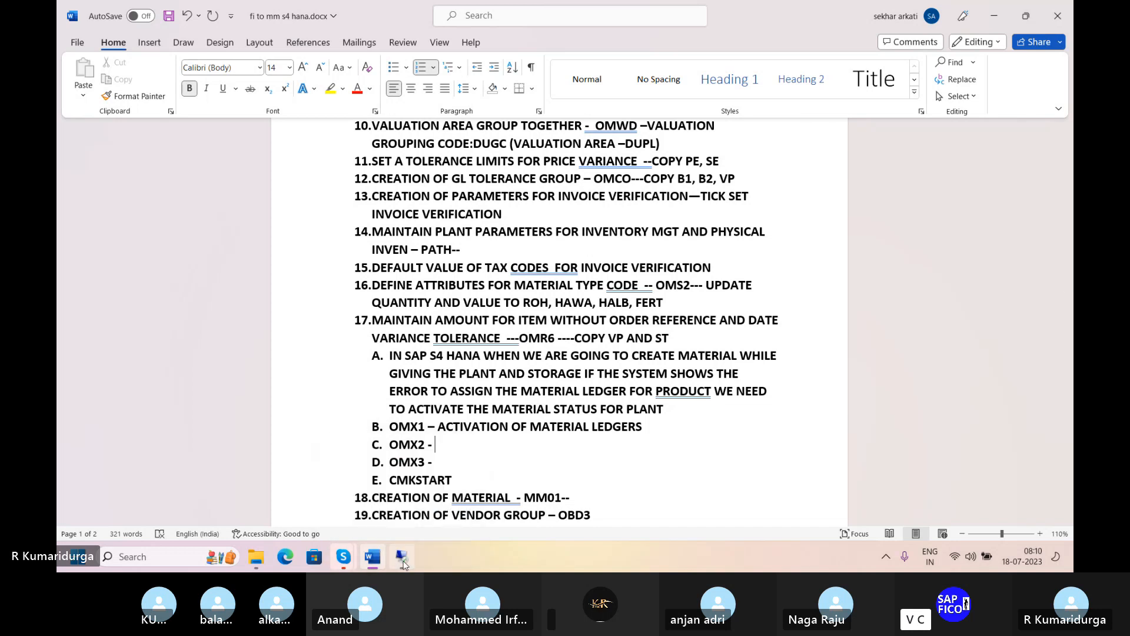
- Switch to the remote SAP session and open transaction OMX2 for defining material ledger types
left_click(403, 557)
type("/")
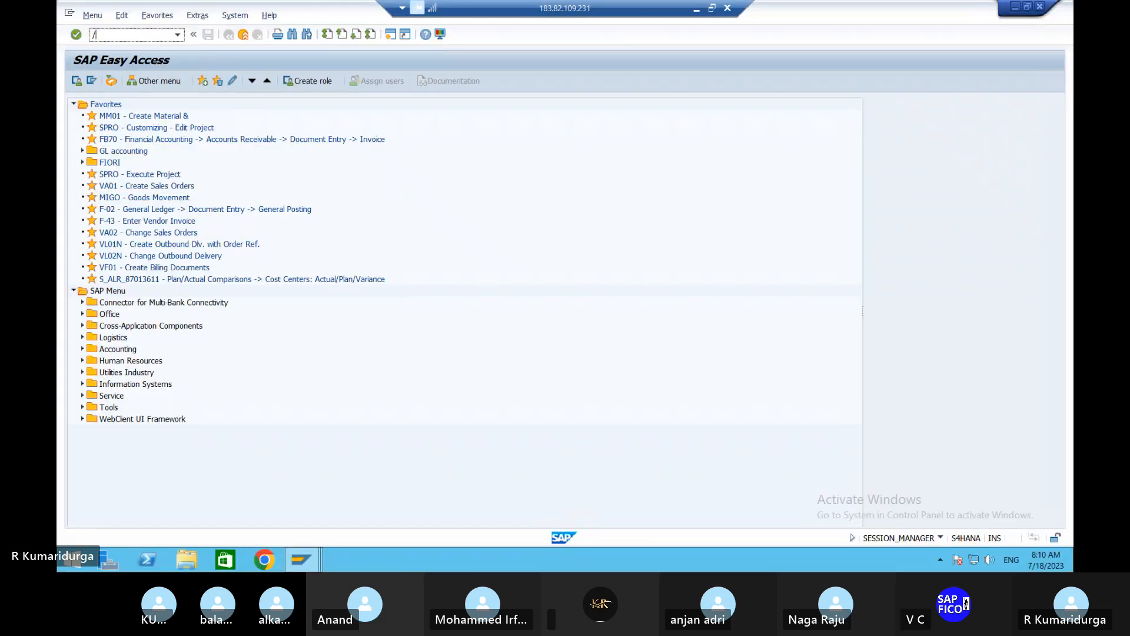
type("NOMX2")
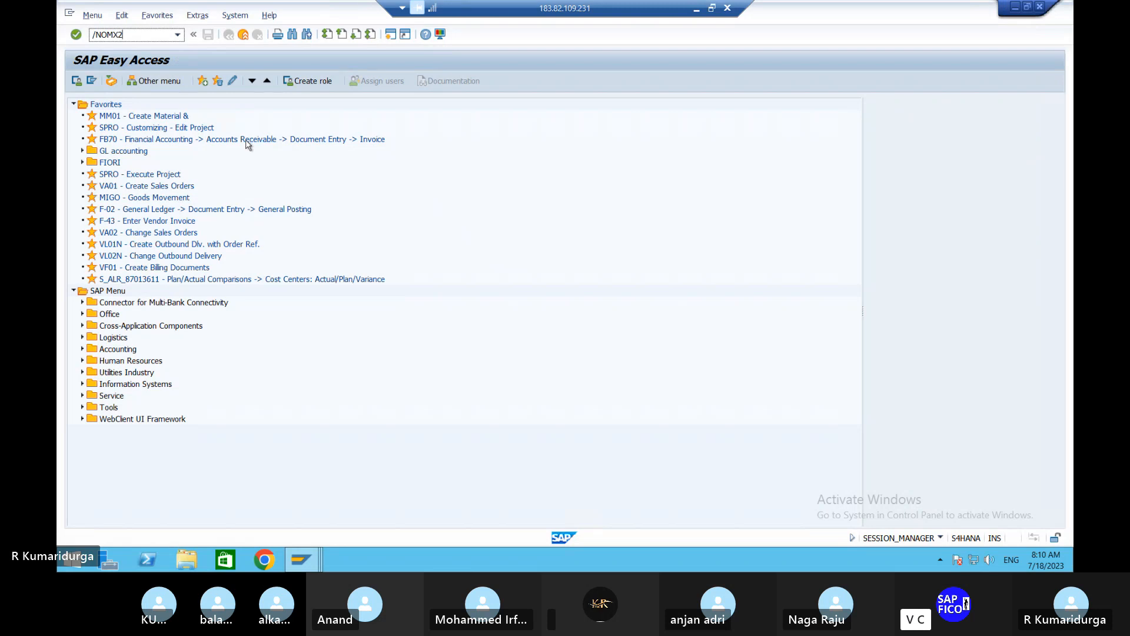
key("Return")
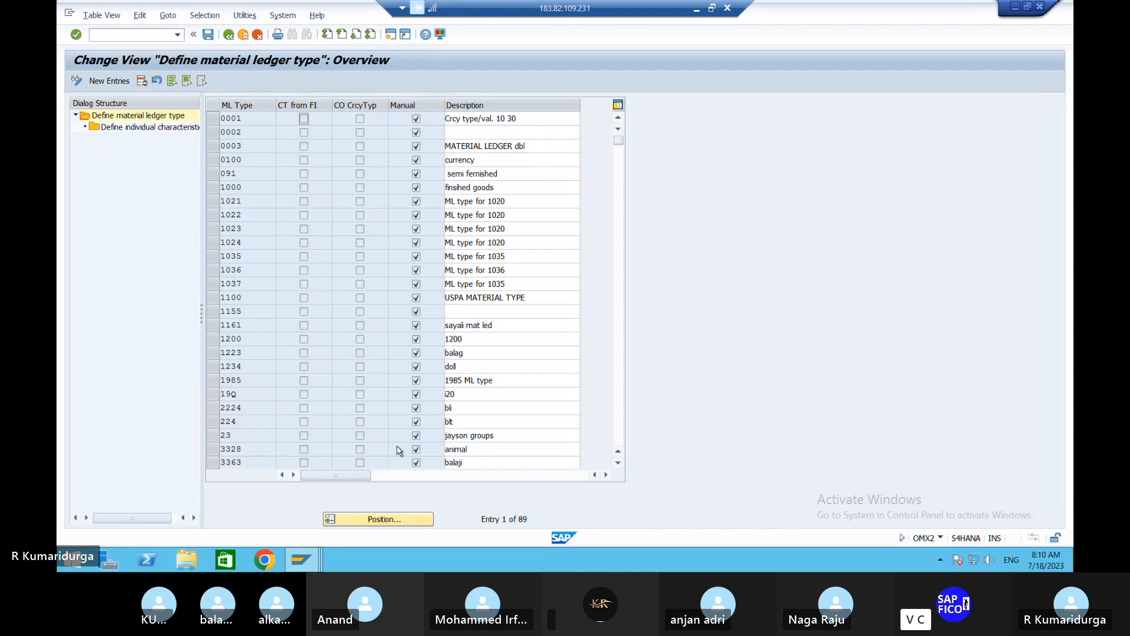
- Locate material ledger type 9000 and display its individual characteristics to check the assigned currency type
left_click(408, 520)
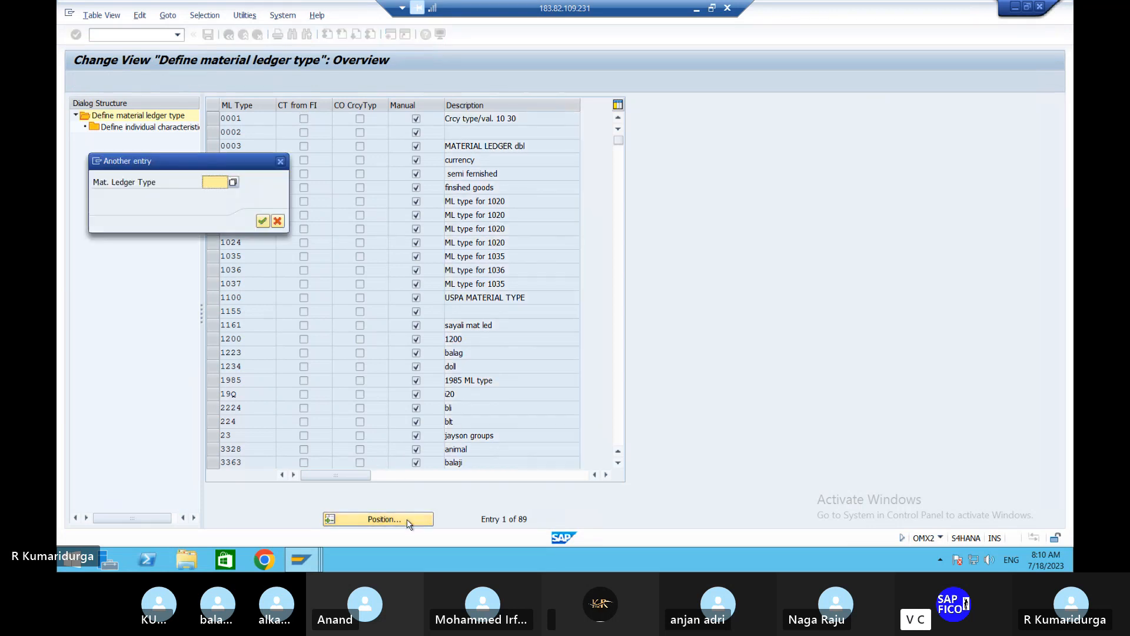
type("9000")
key("Return")
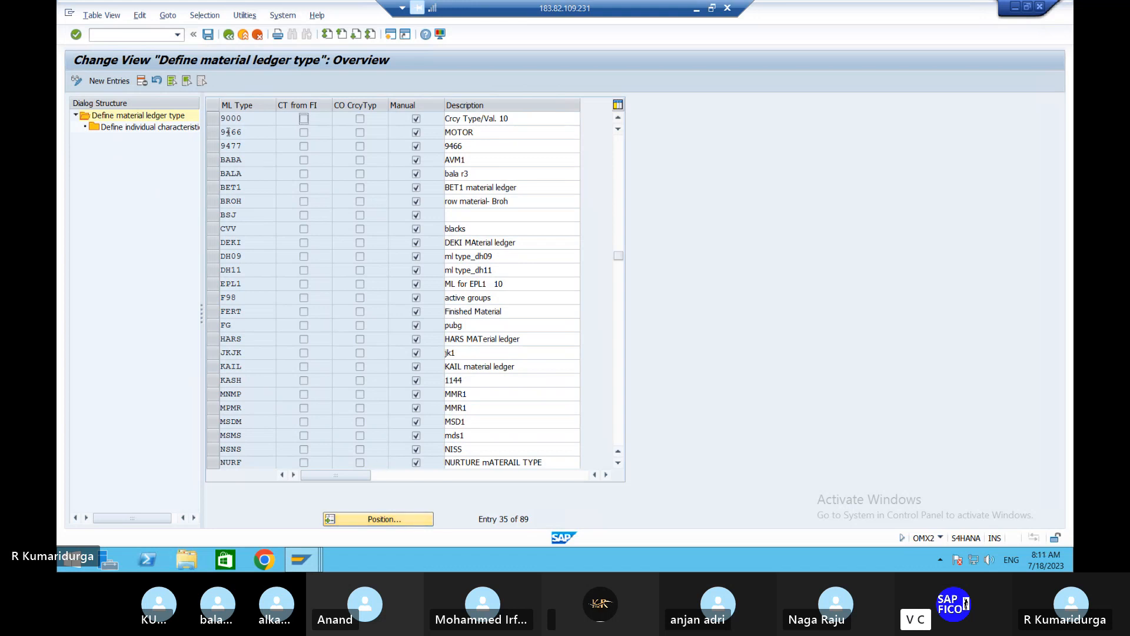
left_click(213, 120)
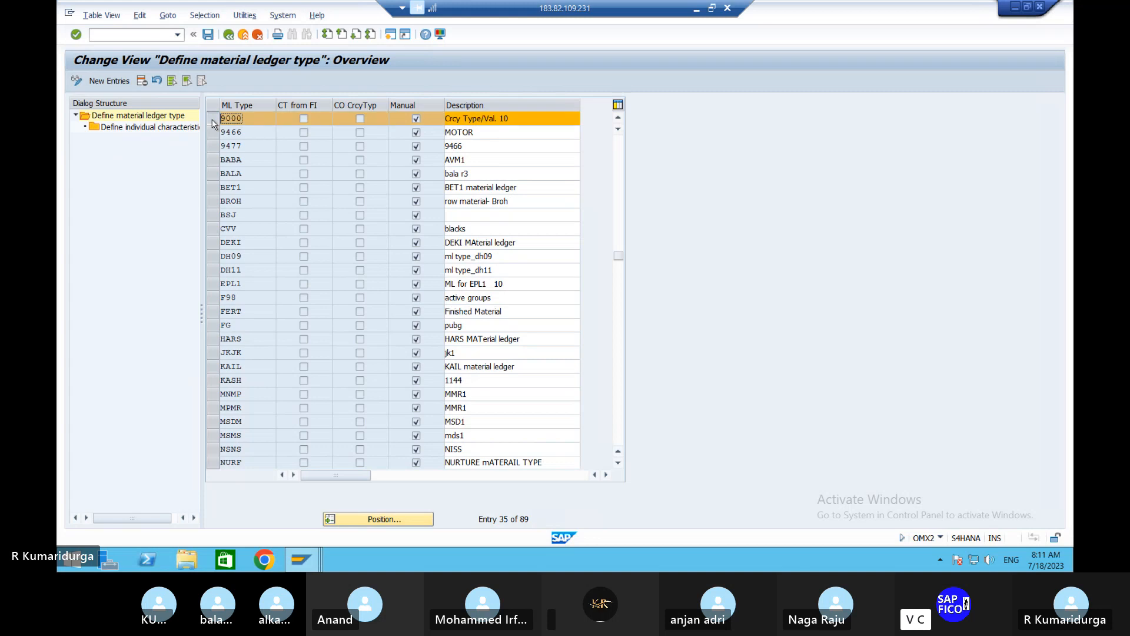
double_click(176, 128)
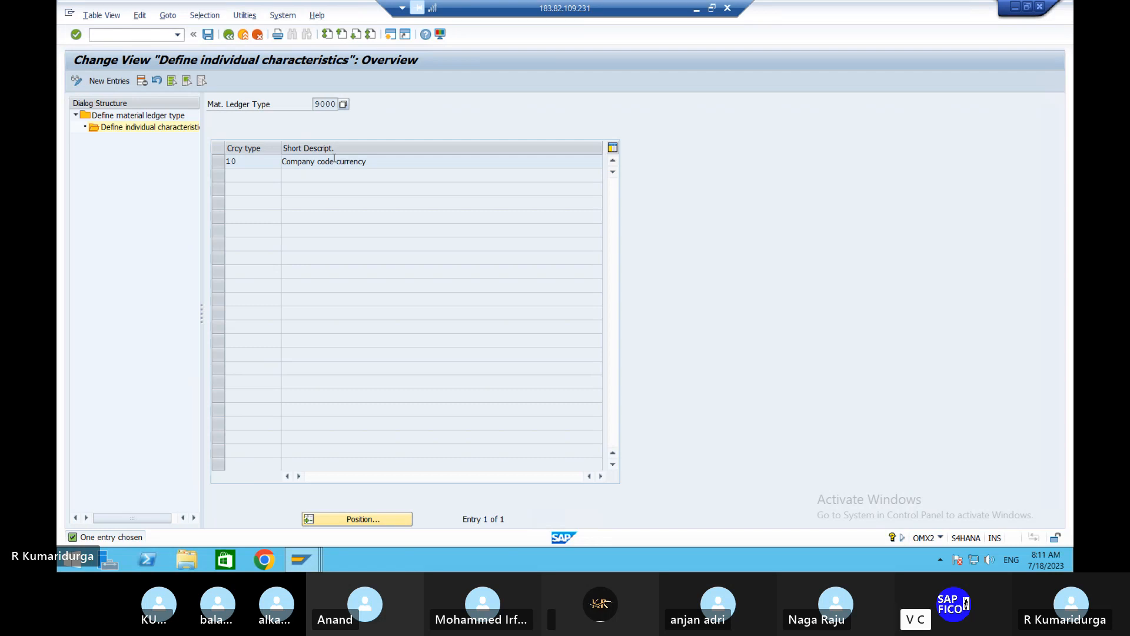
- Switch to the Word notes and complete the OMX2 list item with "DEFINE MATERIAL LEDGER TYPE WITH CURRENCY TYPE"
left_click(697, 9)
type("D")
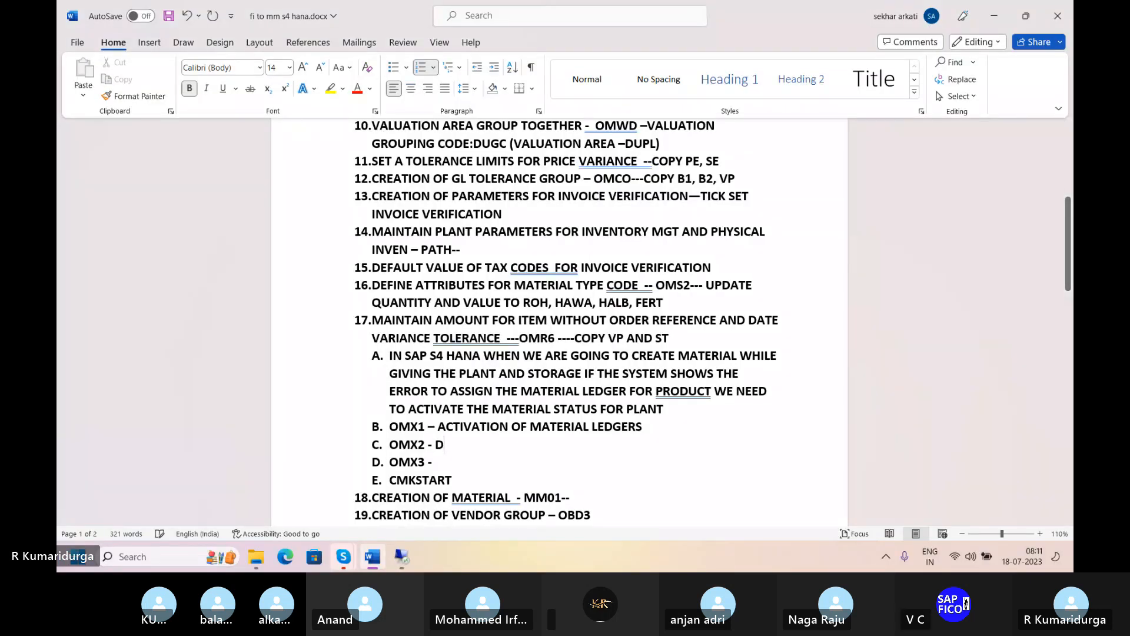
type("EFINE M")
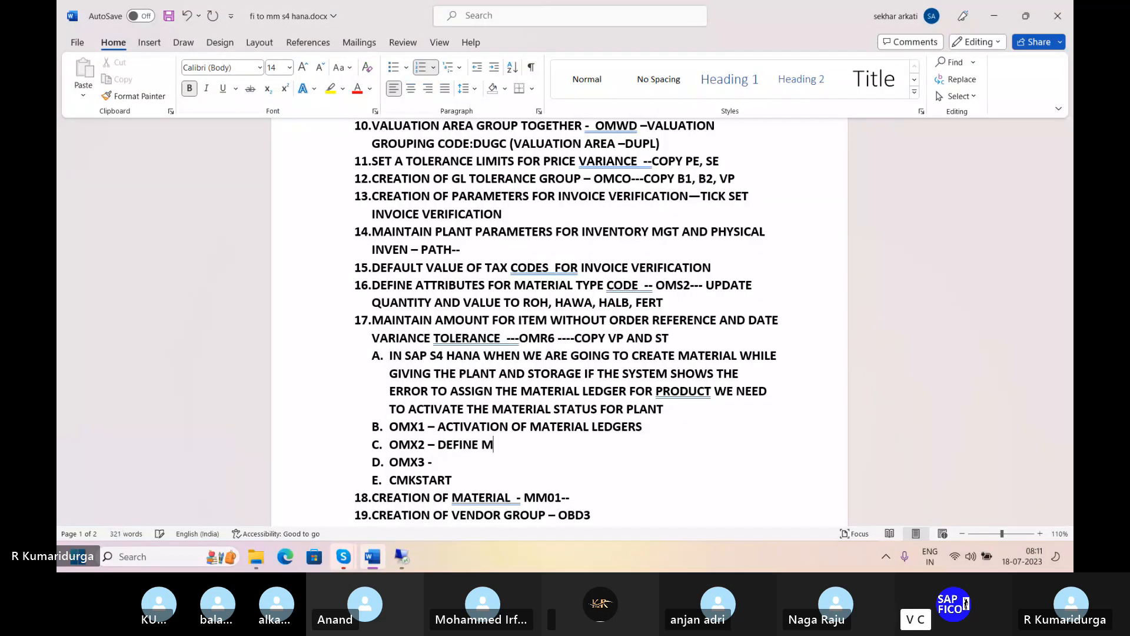
type("E")
key("BackSpace")
type("ATERIAL LE")
type("ER ")
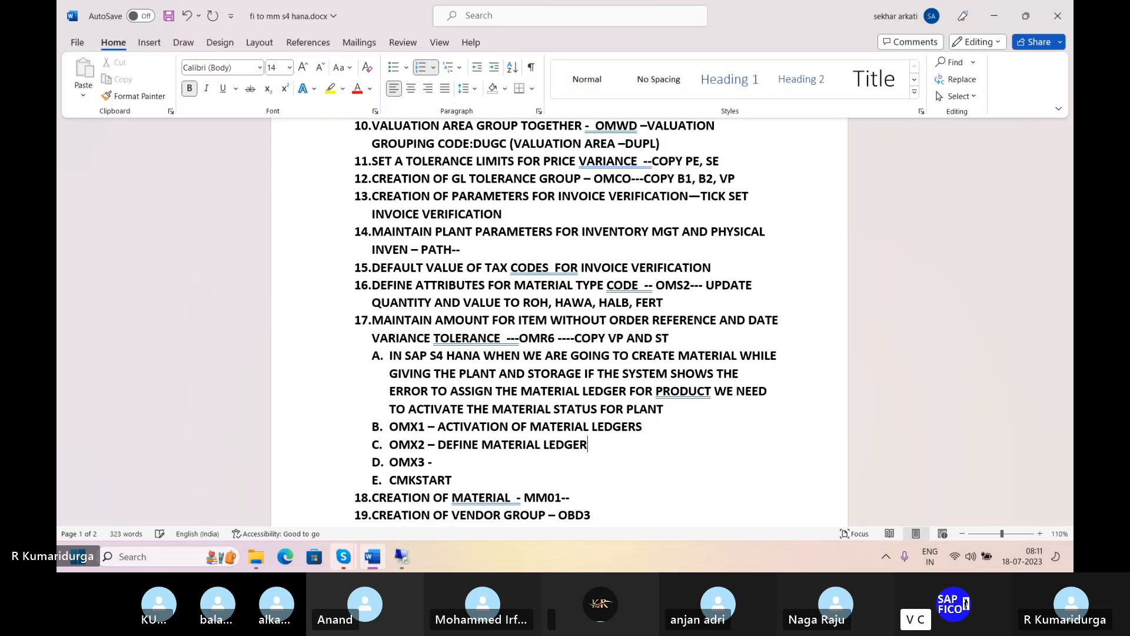
type("TYPW")
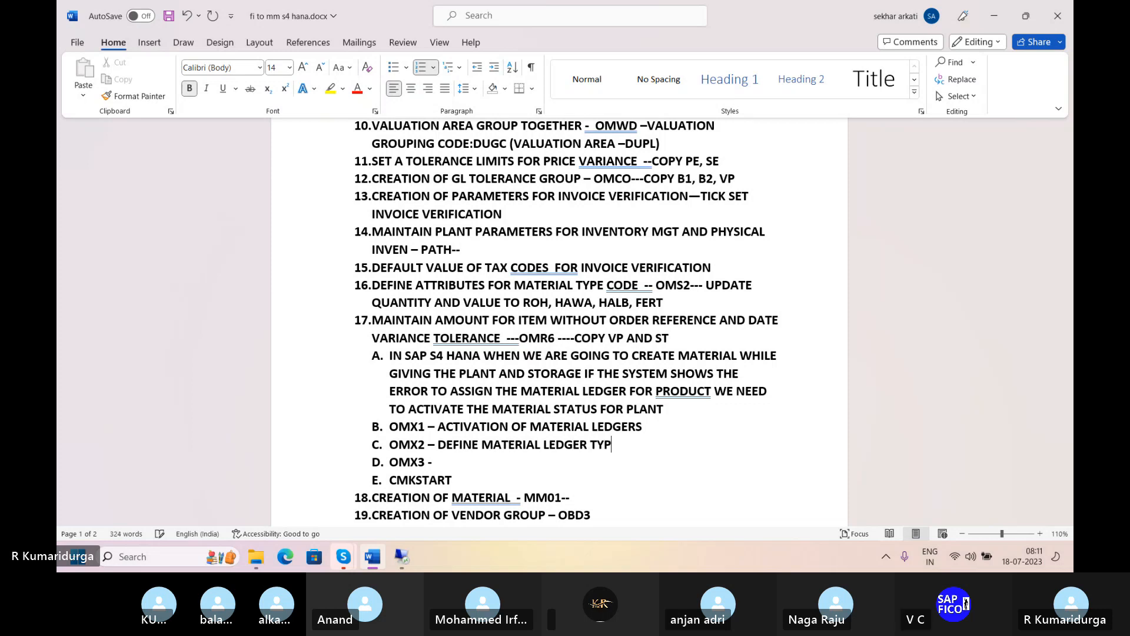
key("BackSpace")
key("BackSpace")
type("E ")
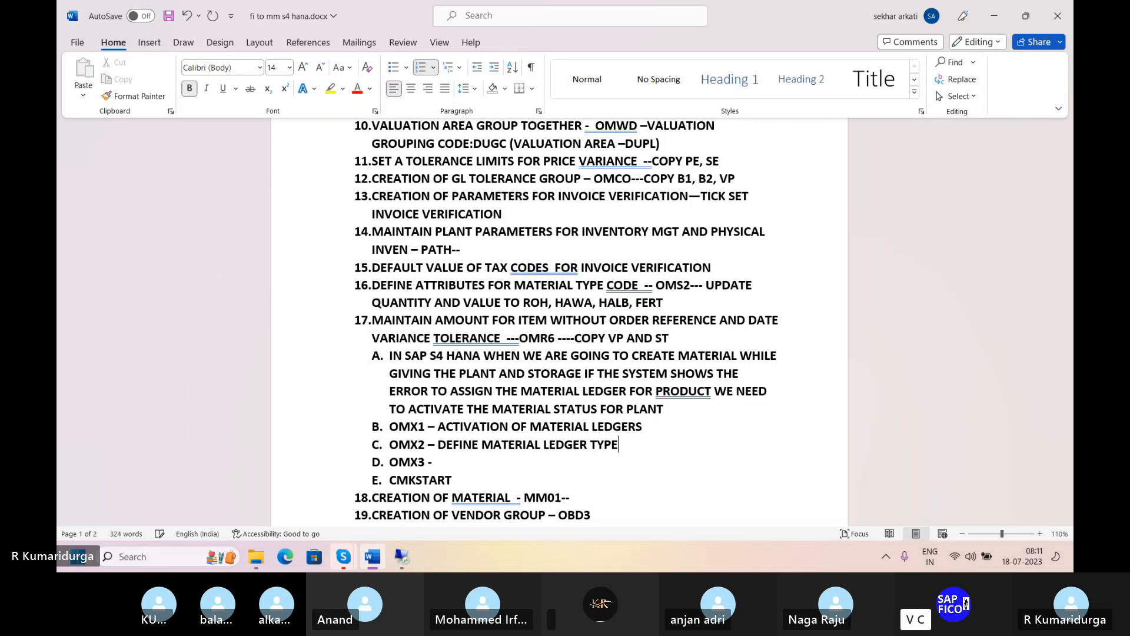
type("WITH CURREN")
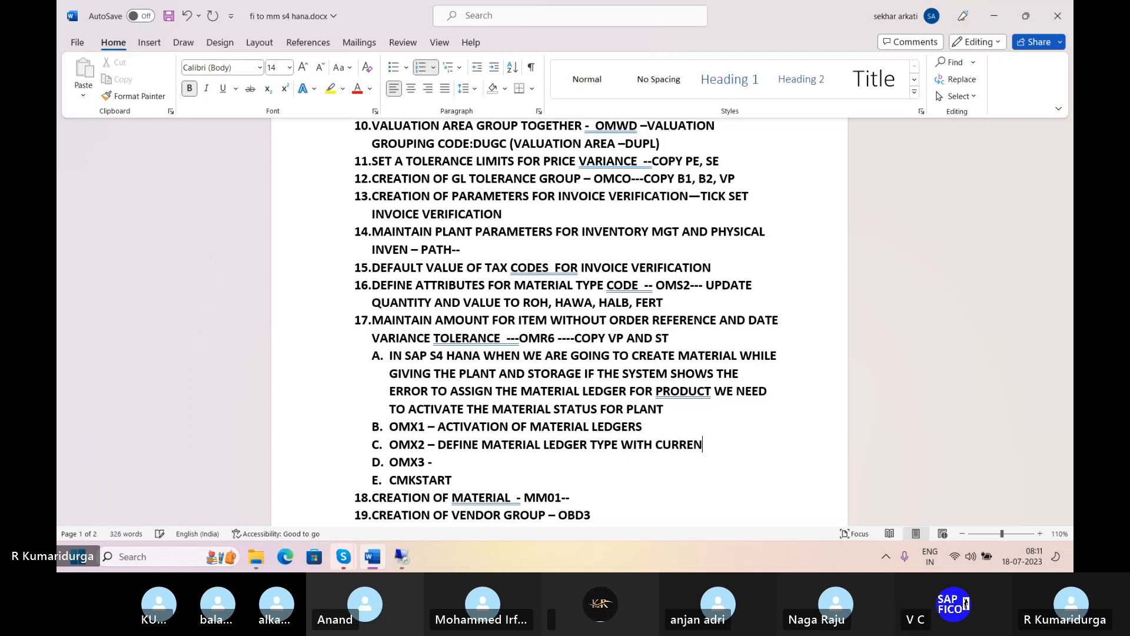
type("CY TYPE")
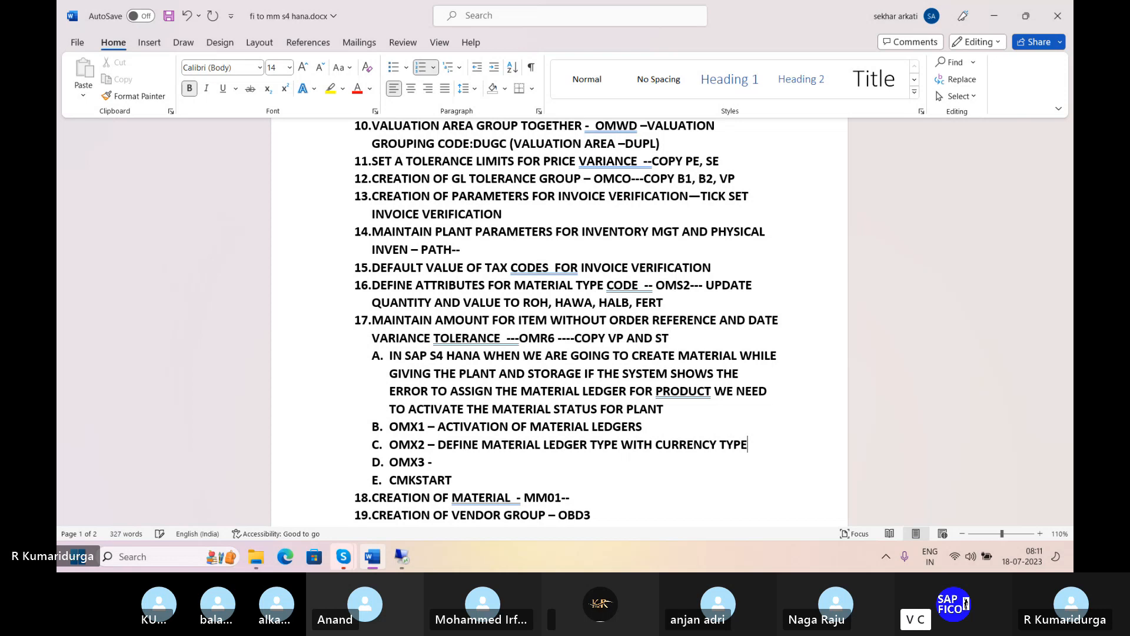
key("Down")
type("AC")
key("BackSpace")
key("BackSpace")
- Switch to the remote SAP session and open transaction OMX3 for assigning material ledger types to valuation areas
left_click(405, 557)
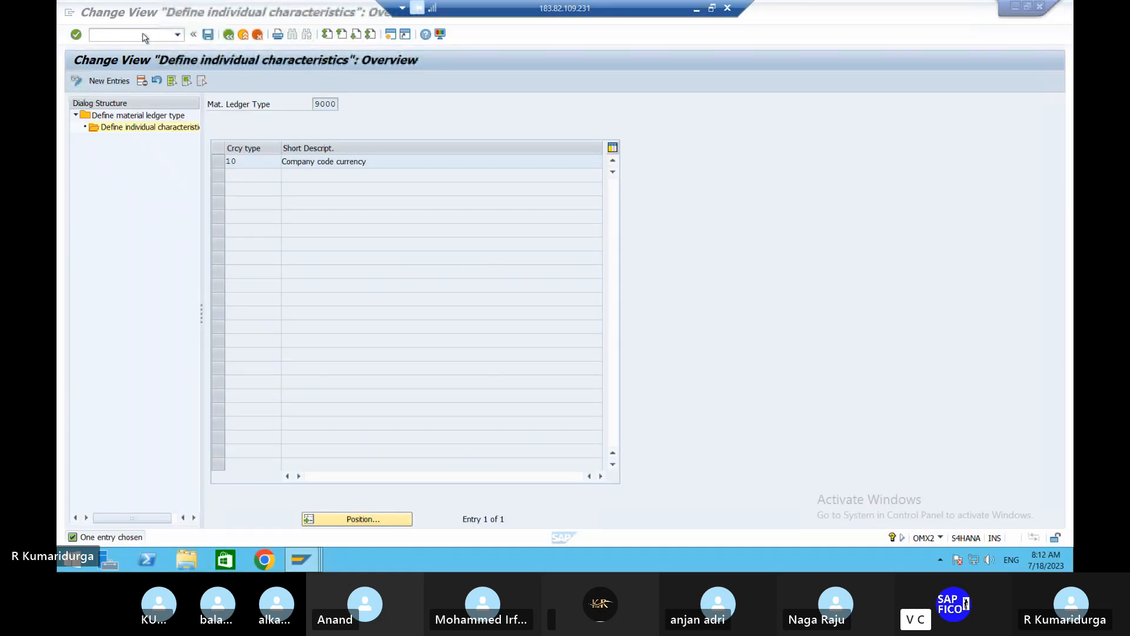
left_click(143, 34)
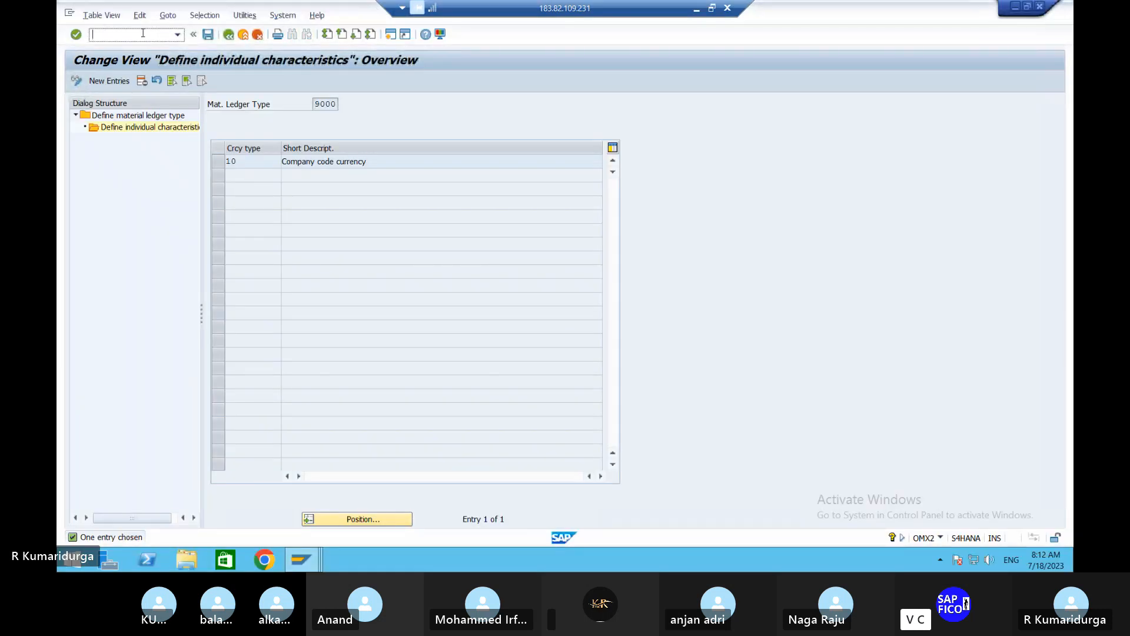
type("/NOMX3")
key("Return")
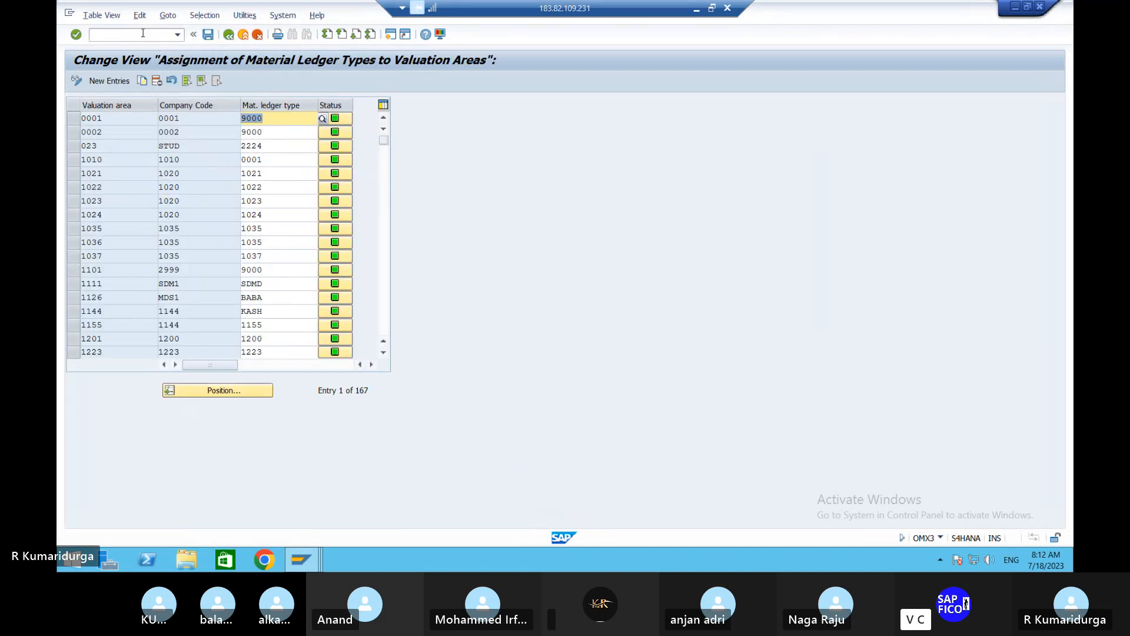
- Locate valuation area DUPL and select its row to check the assigned company code and material ledger type
left_click(219, 391)
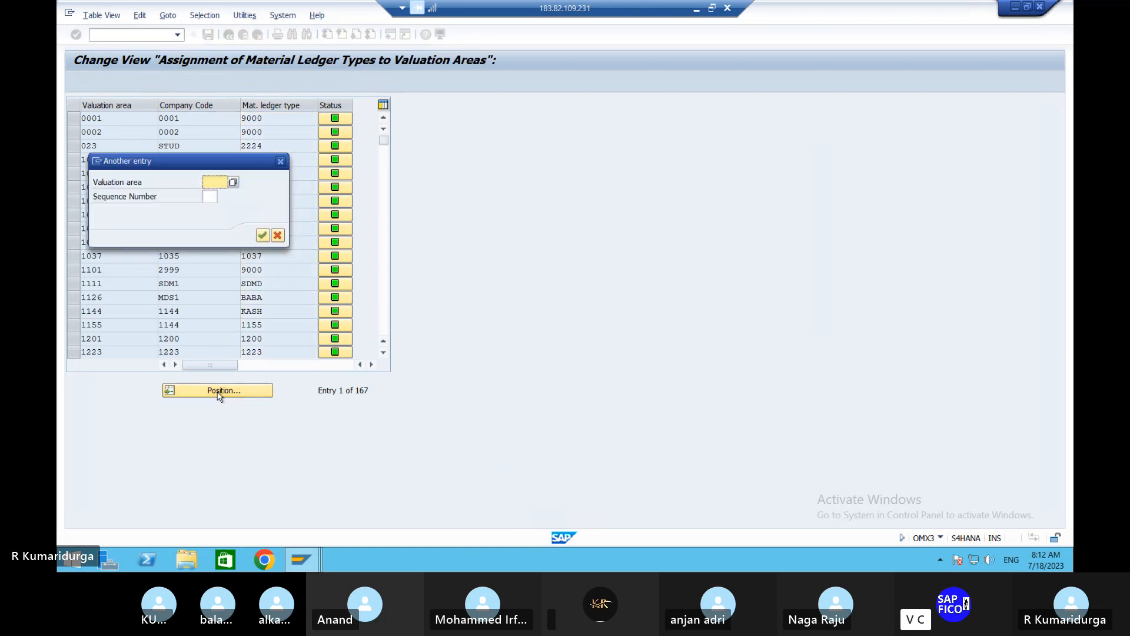
type("DUPL")
key("Return")
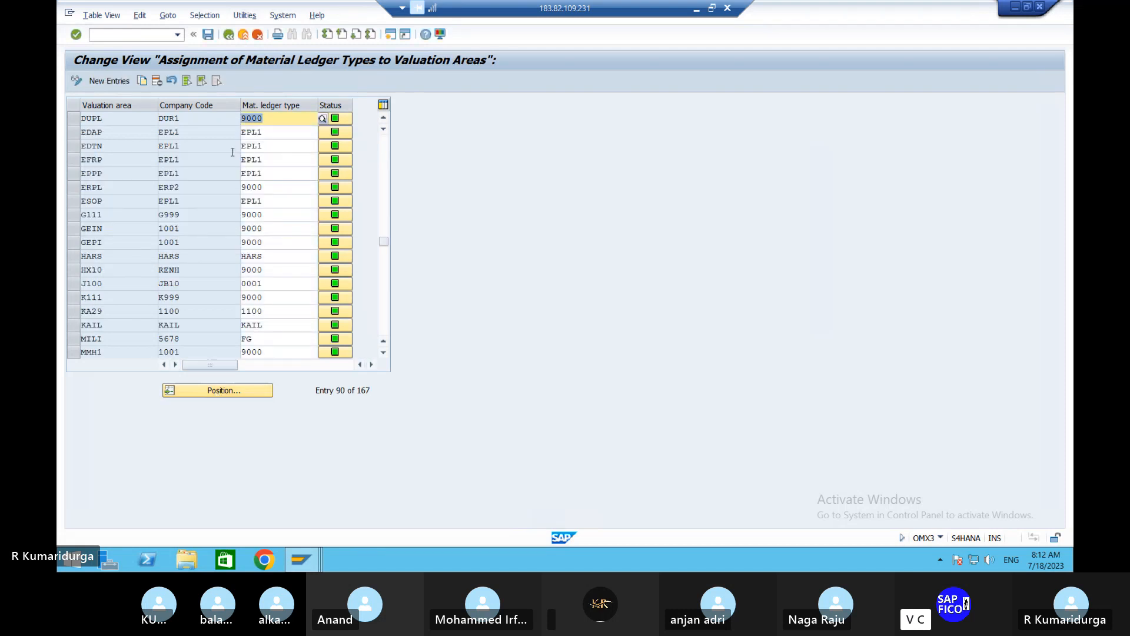
left_click(71, 119)
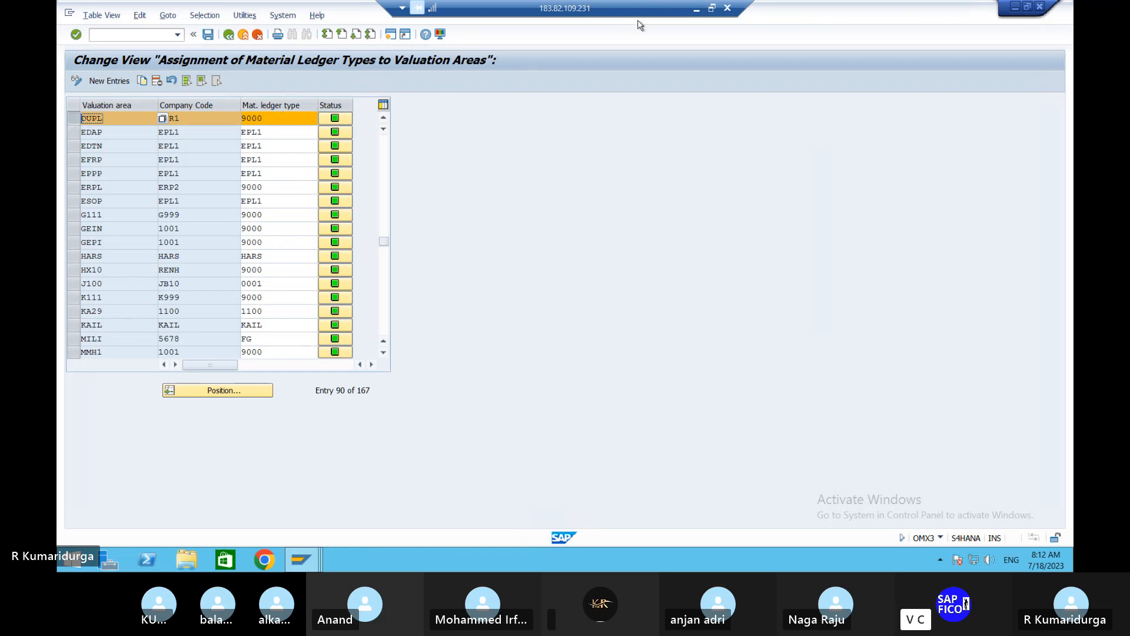
- In the Word notes, complete the OMX3 item with "ASSIGNMENT OF MATERIAL LEDGER TYPE TO THE VALUATION AREA" and add a dash after CMKSTART
left_click(697, 12)
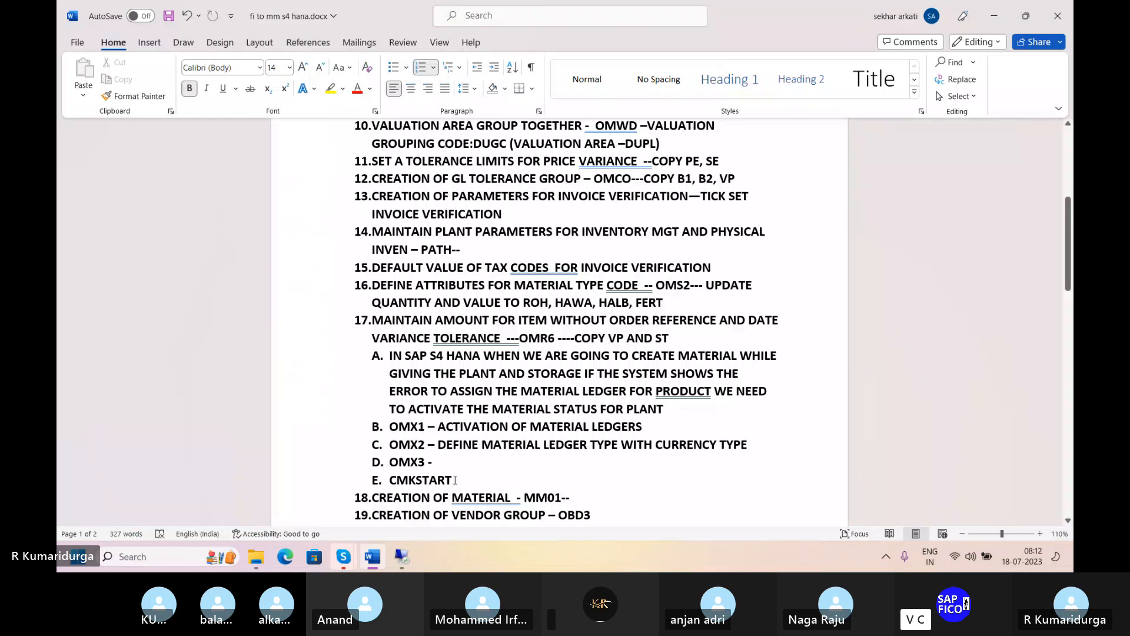
type("ASSIGNM")
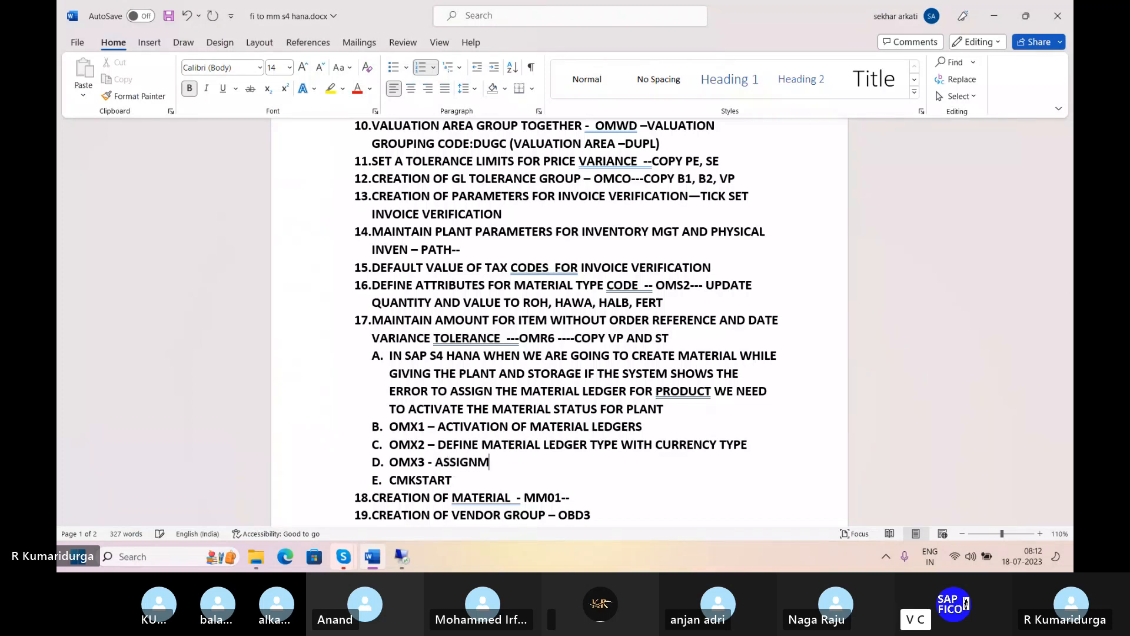
type("ENT OF MA")
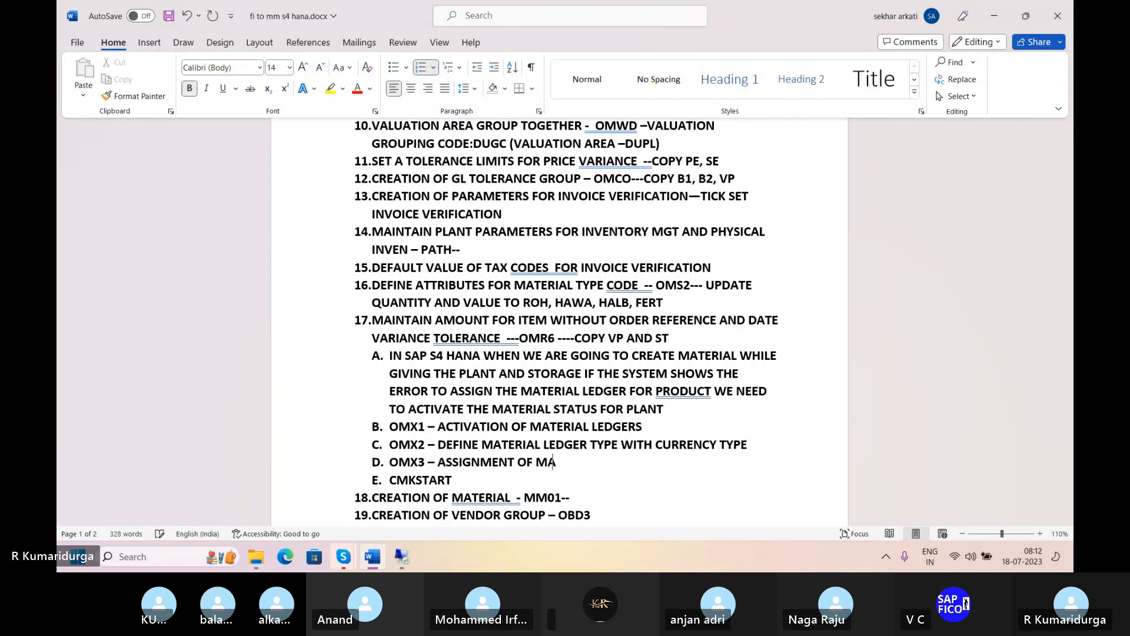
type("TERIAL ")
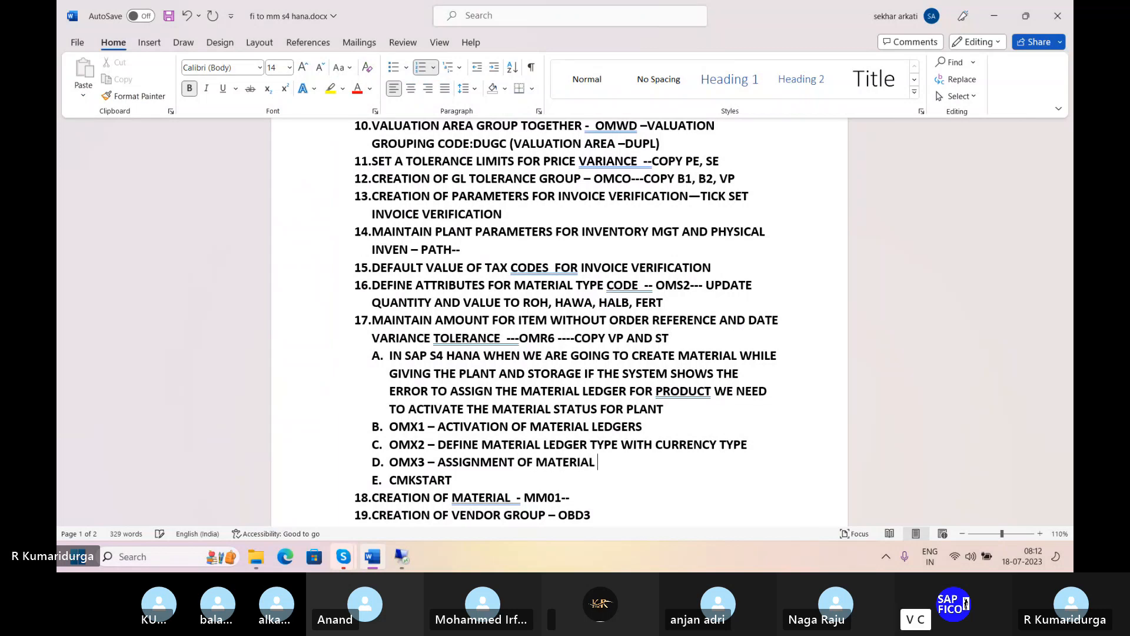
type("LEDGER T")
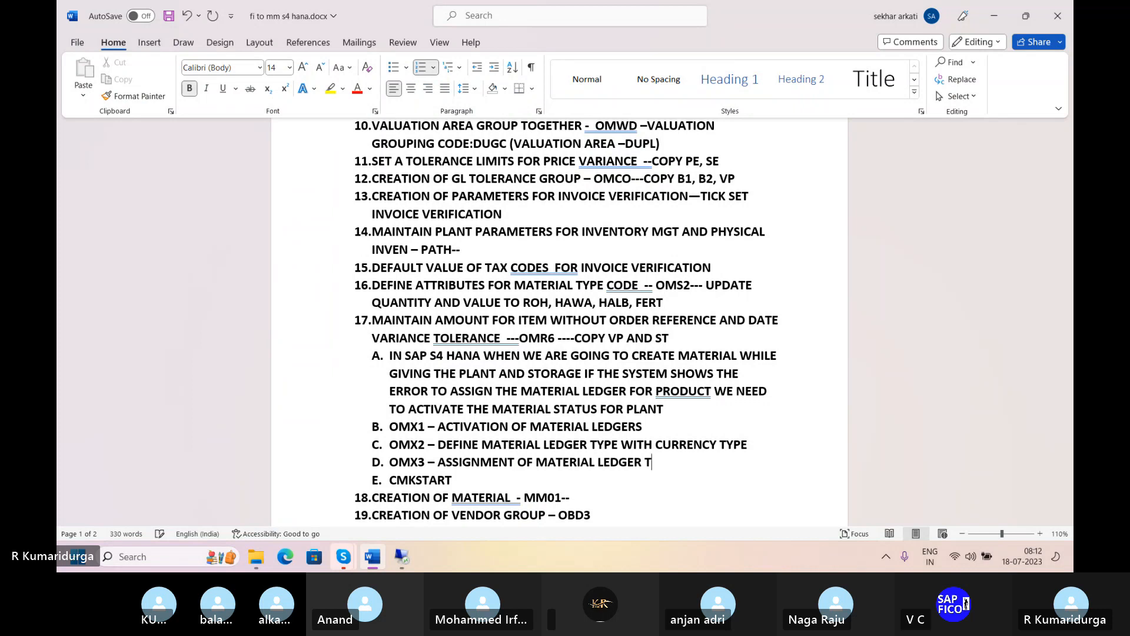
type("Y PE")
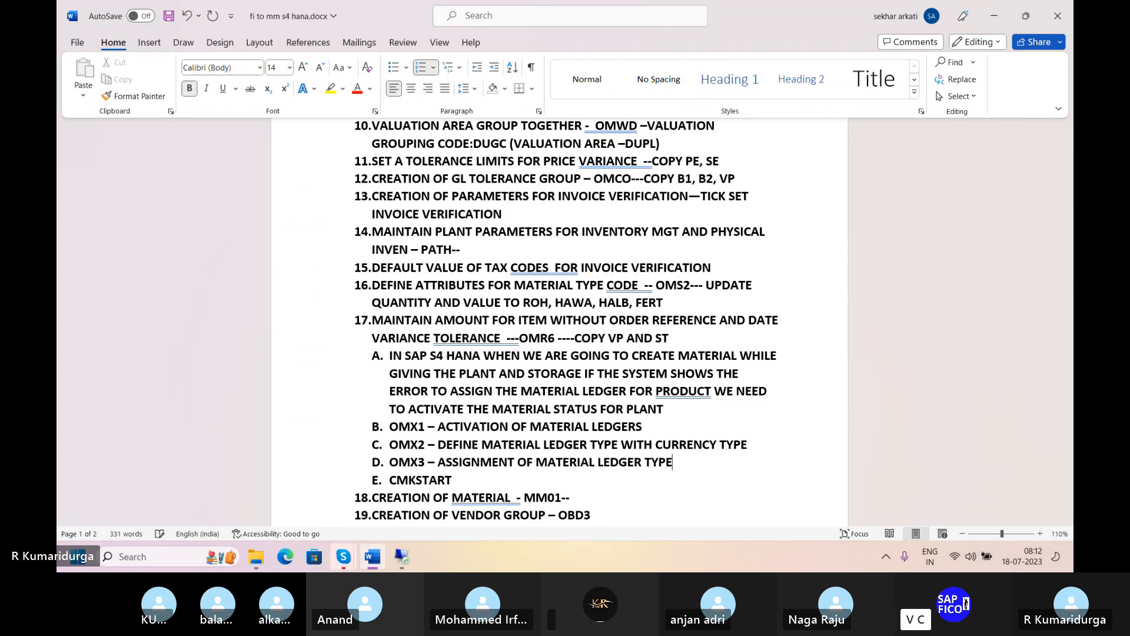
type("TO THE VALUATION ")
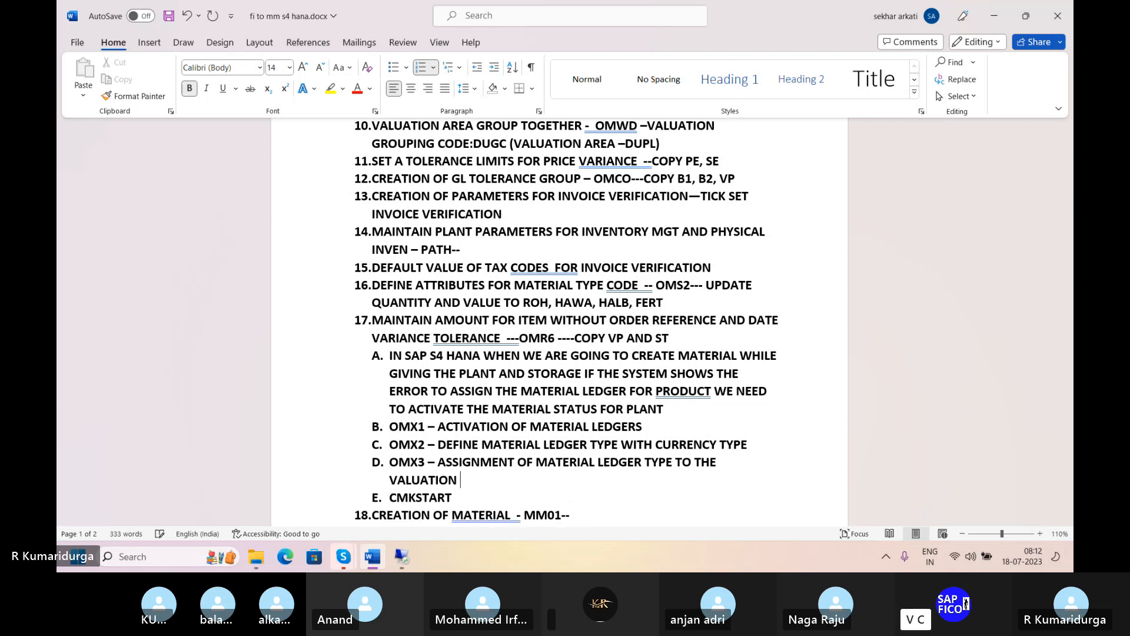
type("AREA")
key("Down")
type("-")
- Switch to the remote SAP session and open transaction CKMSTART for the production startup of the material ledger
left_click(401, 554)
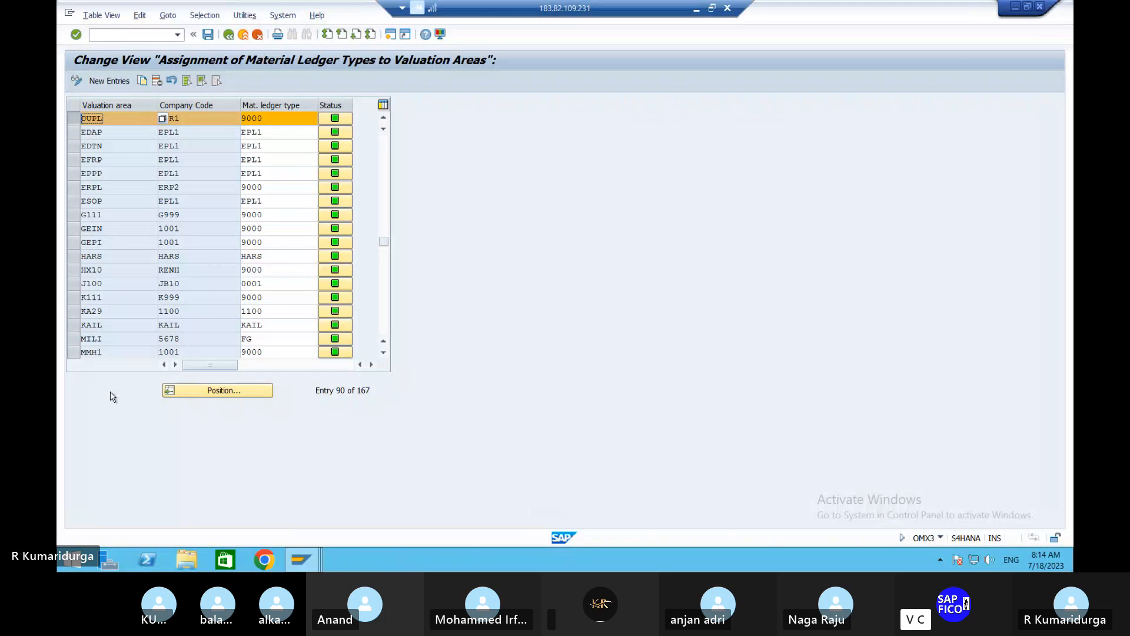
left_click(136, 36)
type("/NCKMSTART")
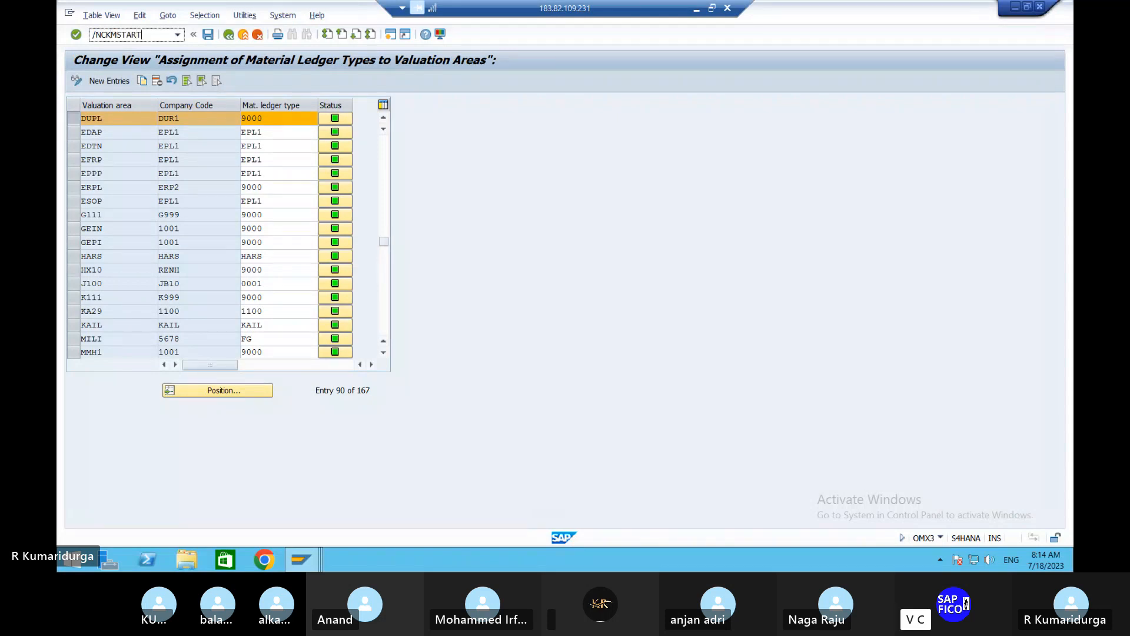
key("Return")
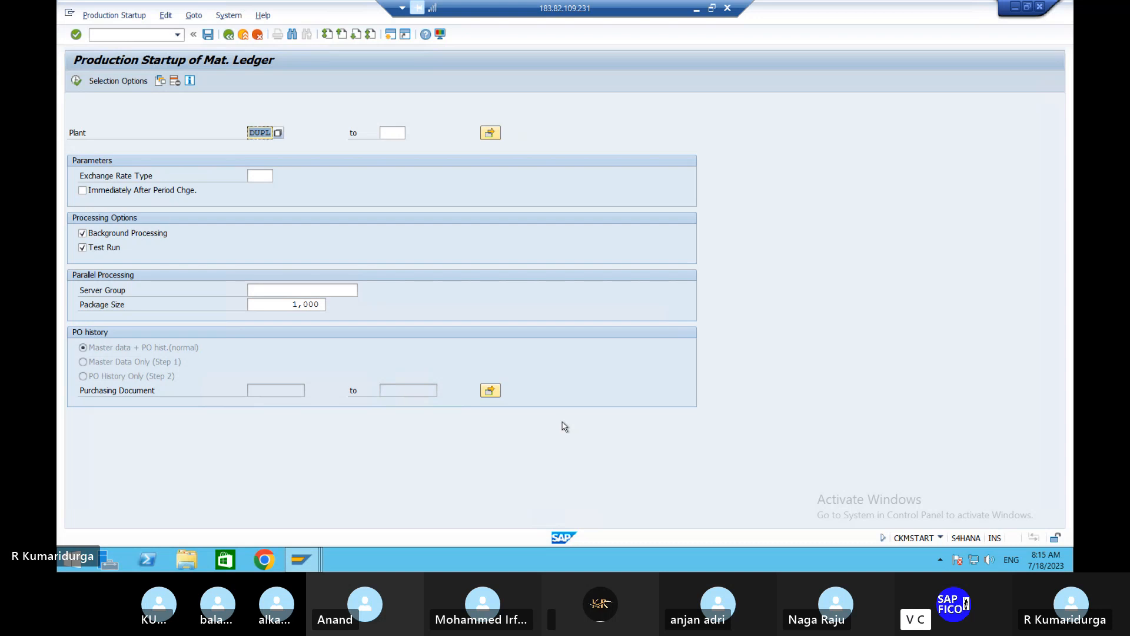
- Execute a test run of the material ledger startup for plant DUPL with exchange rate type M and background processing off
left_click(267, 174)
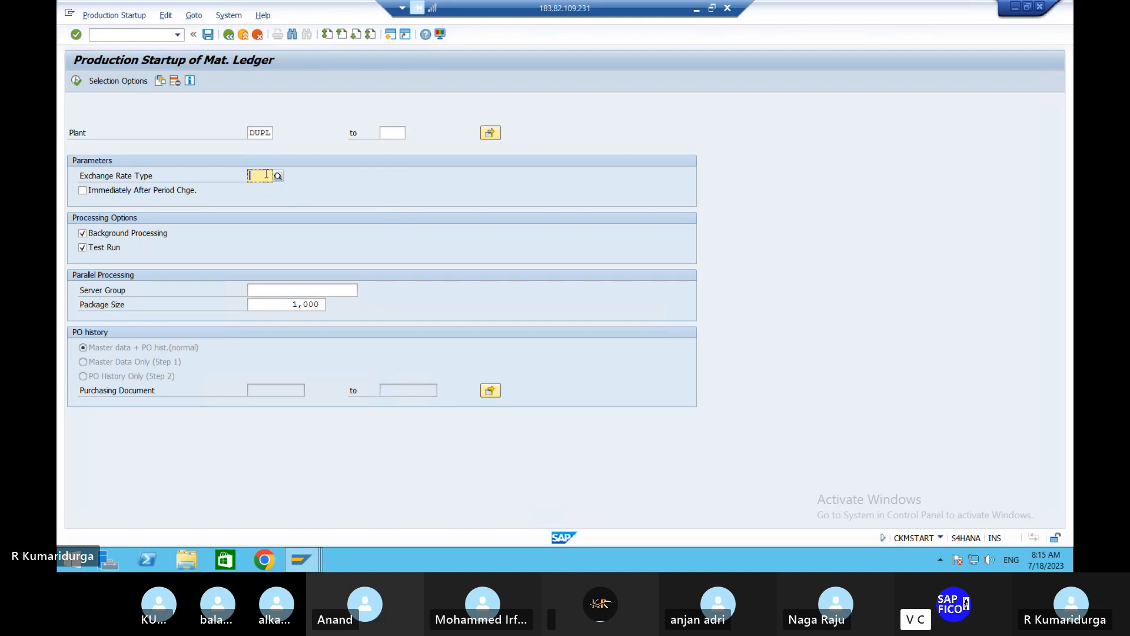
type("MM")
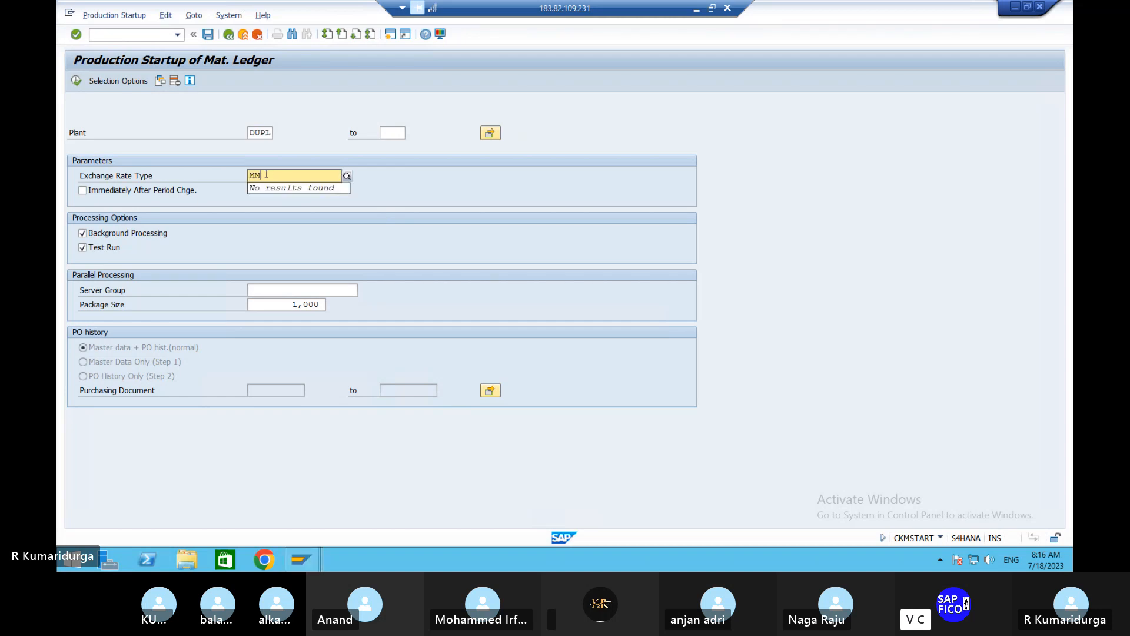
left_click(84, 234)
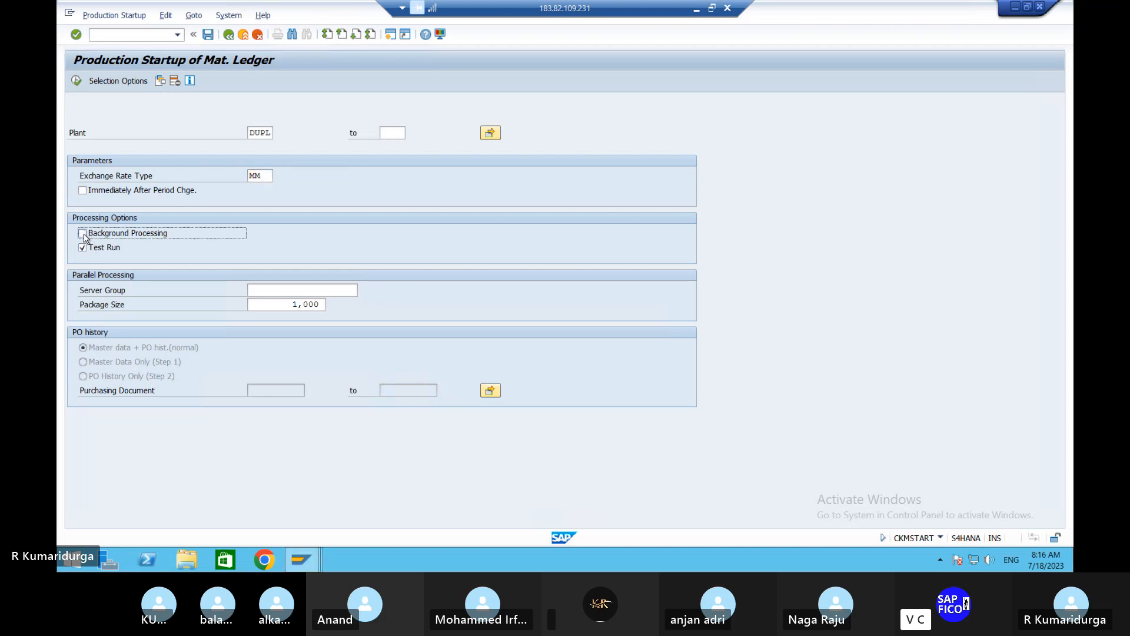
left_click(266, 175)
key("BackSpace")
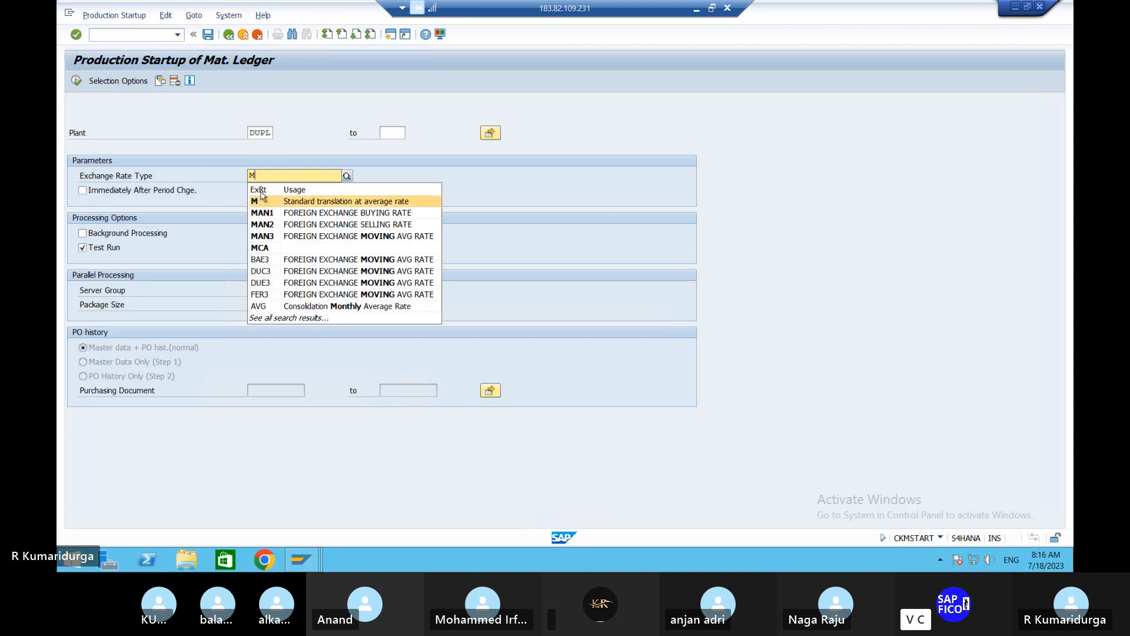
left_click(260, 202)
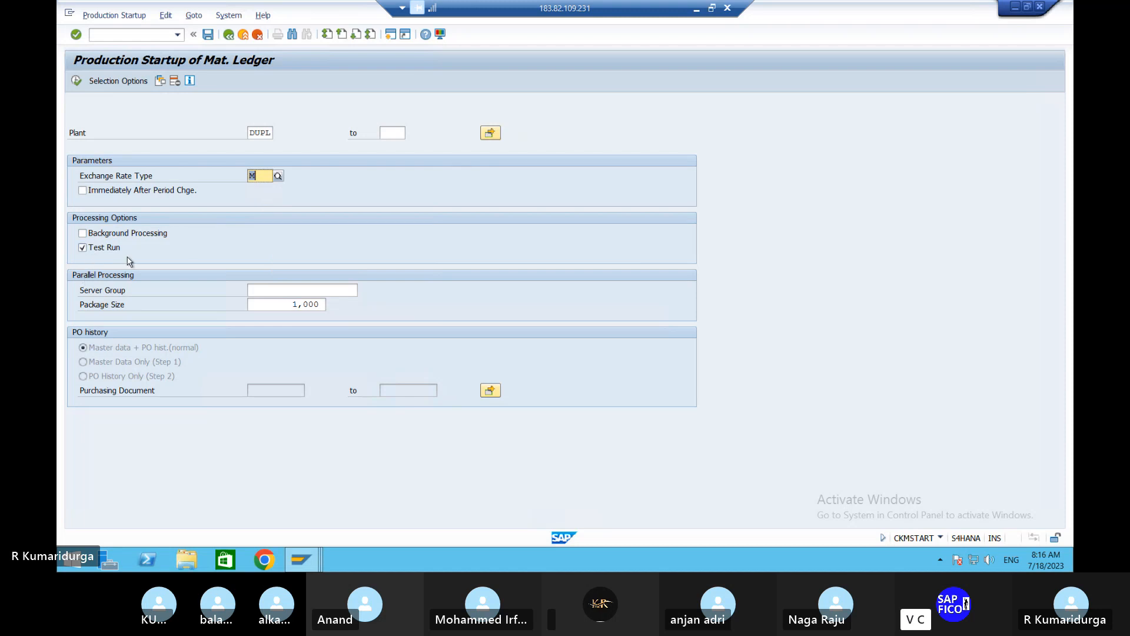
left_click(81, 81)
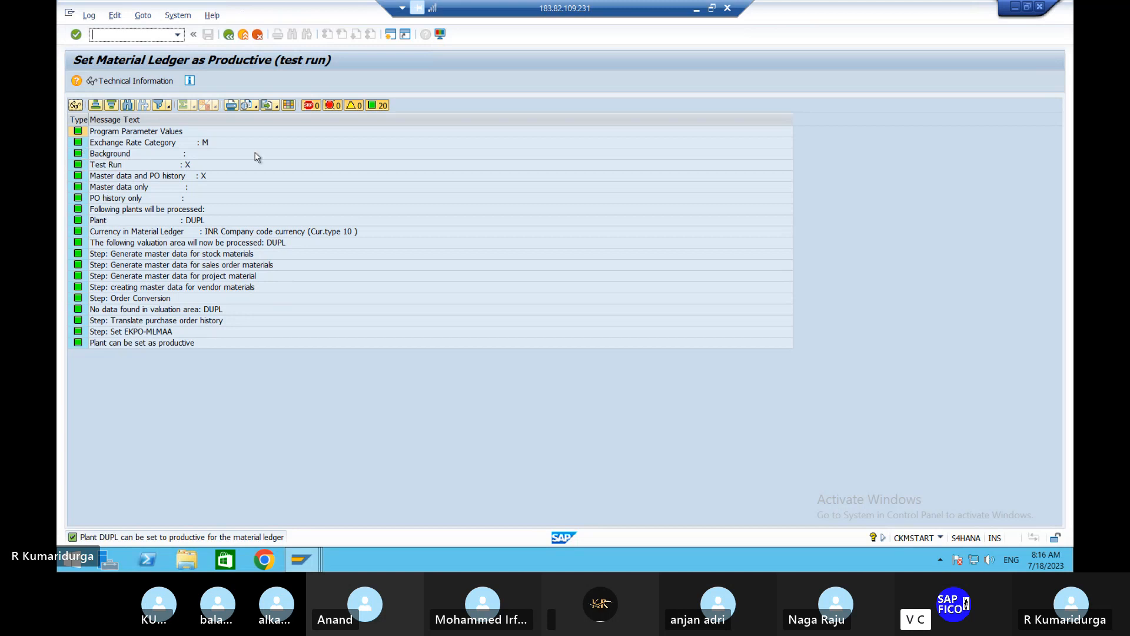
left_click(231, 41)
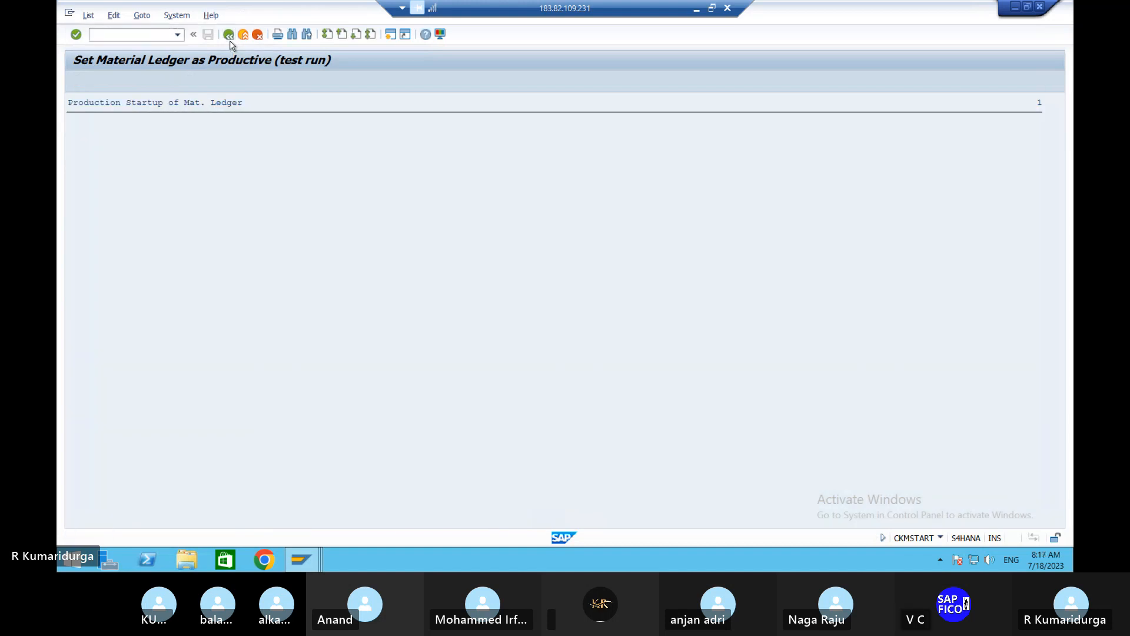
left_click(231, 42)
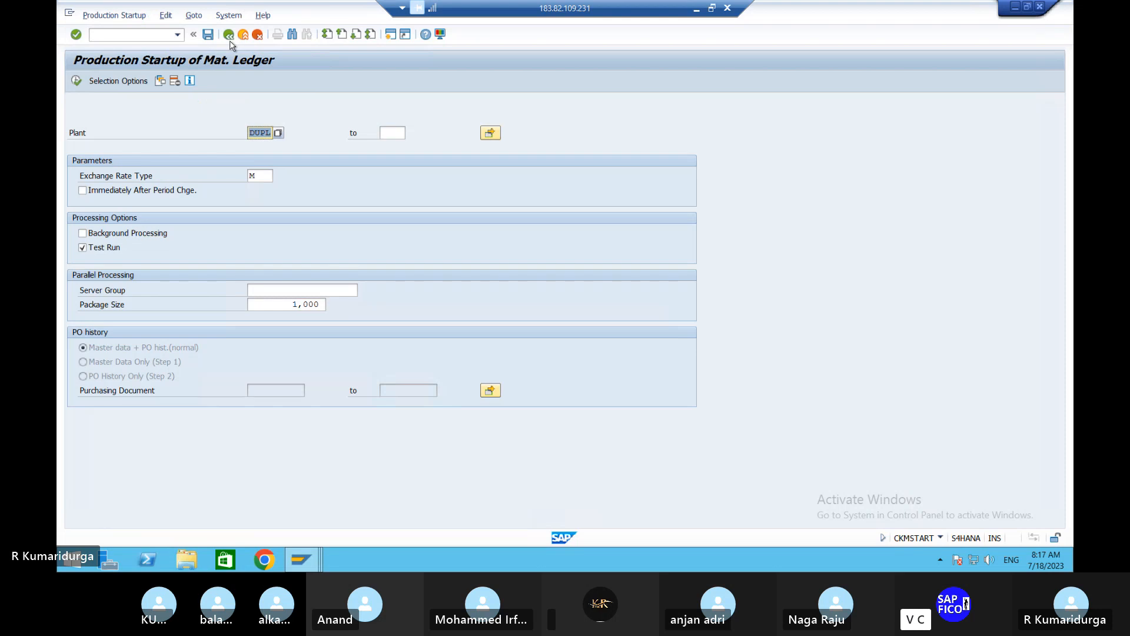
- Schedule the productive startup for plant DUPL as background job Production Startup with the test run off, accepting output device LP01
left_click(83, 248)
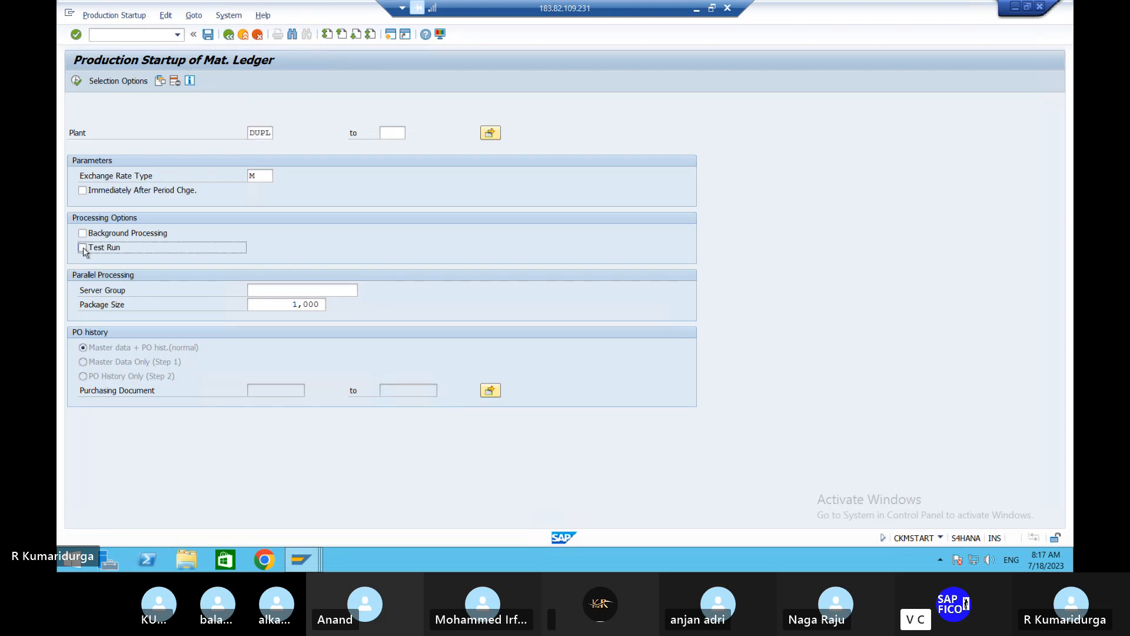
left_click(82, 233)
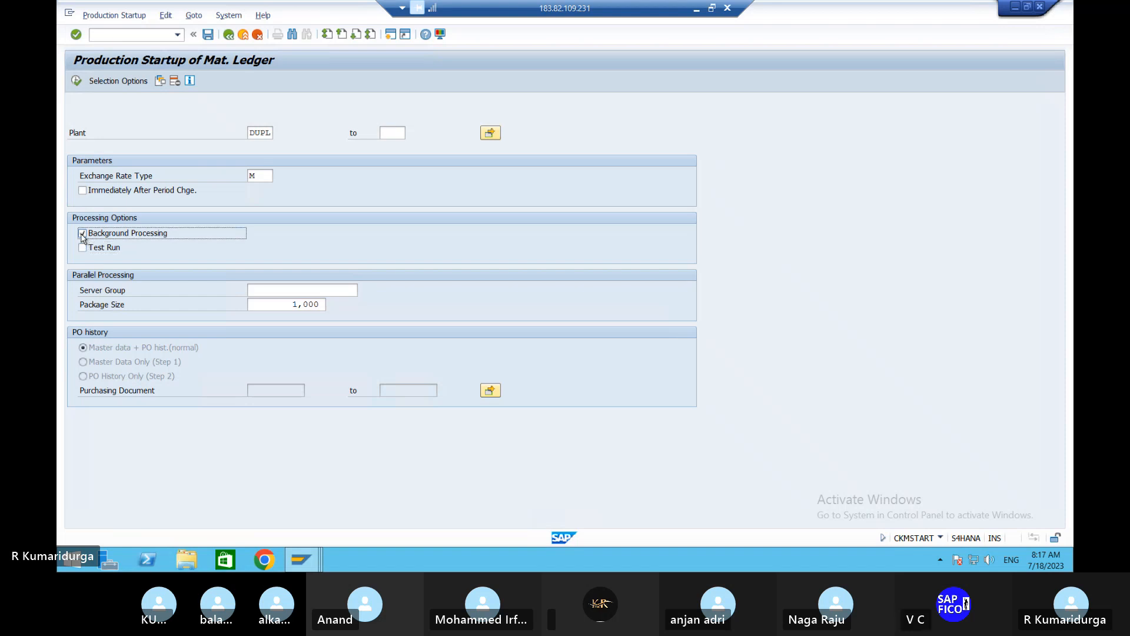
left_click(77, 81)
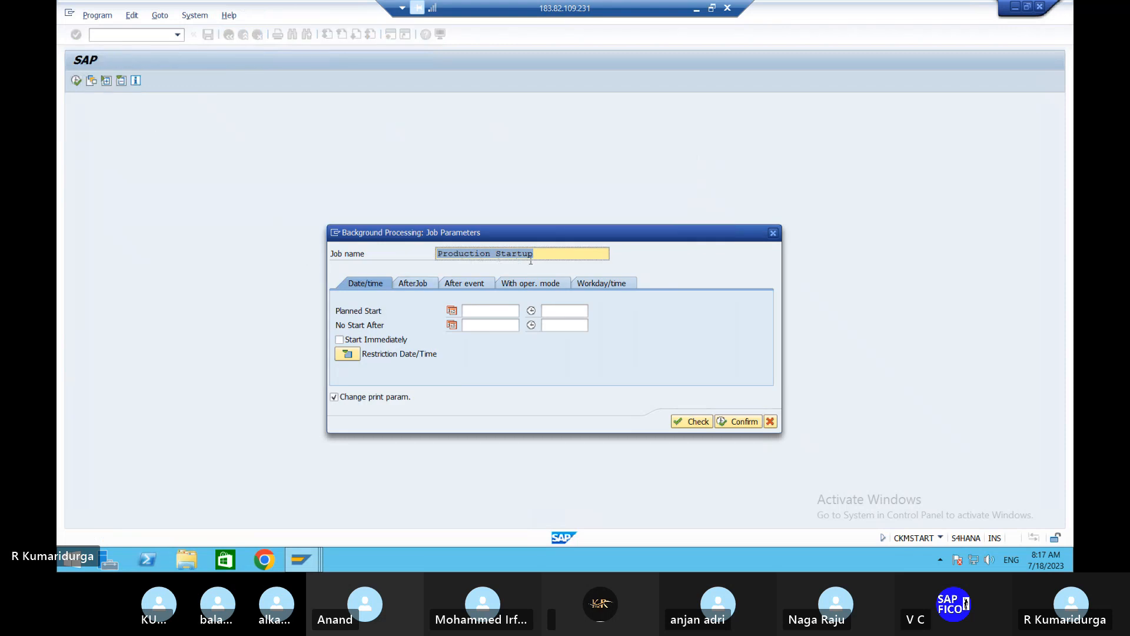
left_click(497, 312)
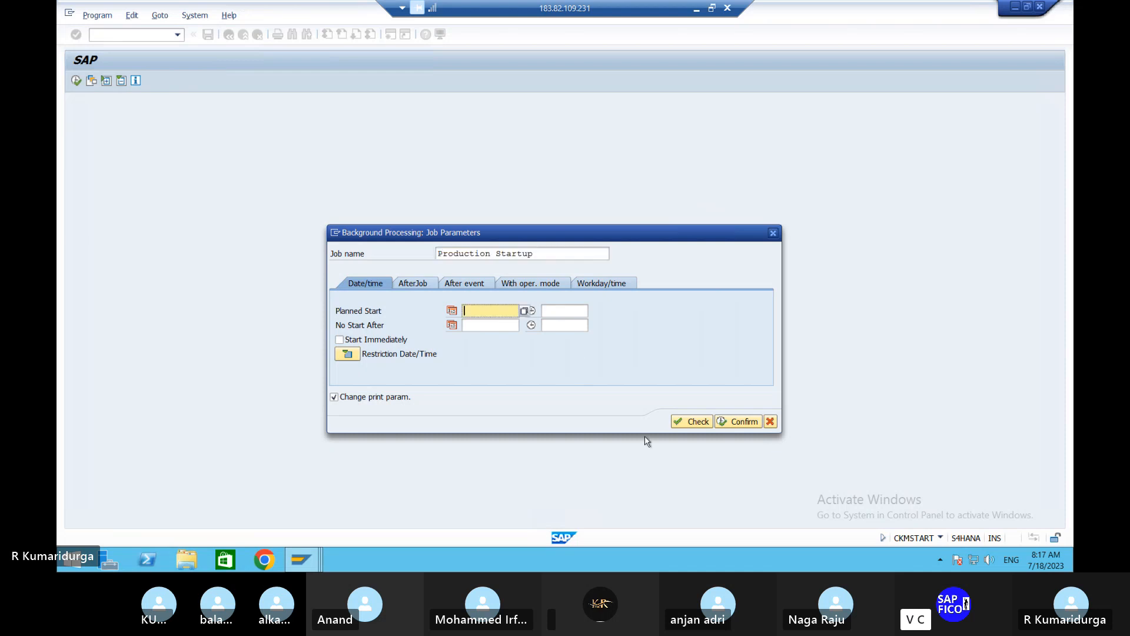
left_click(692, 422)
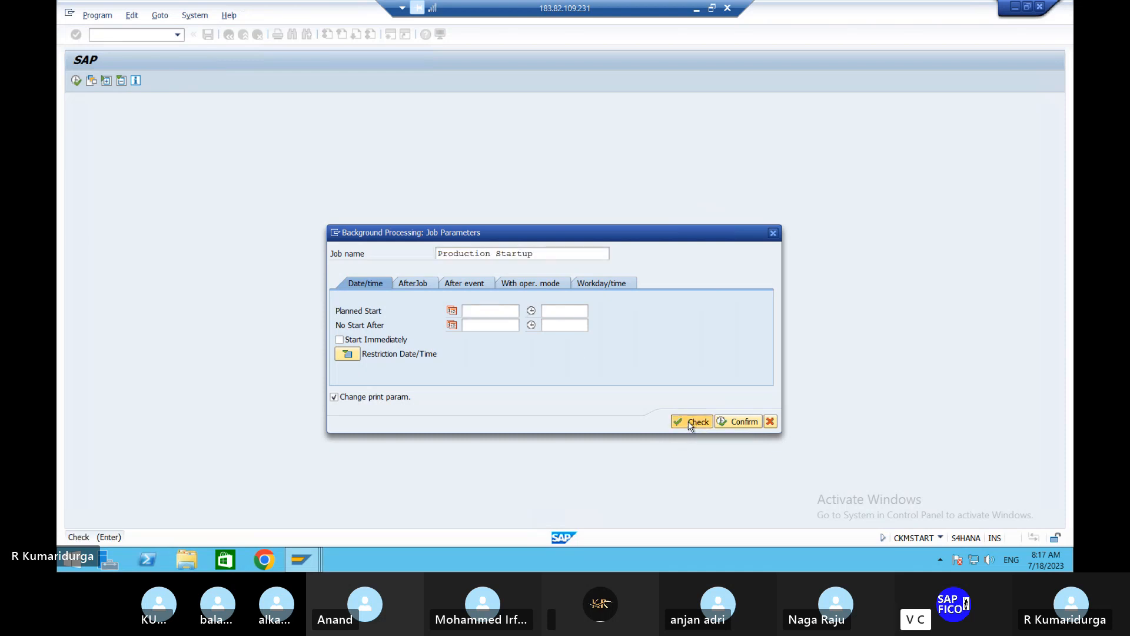
left_click(747, 425)
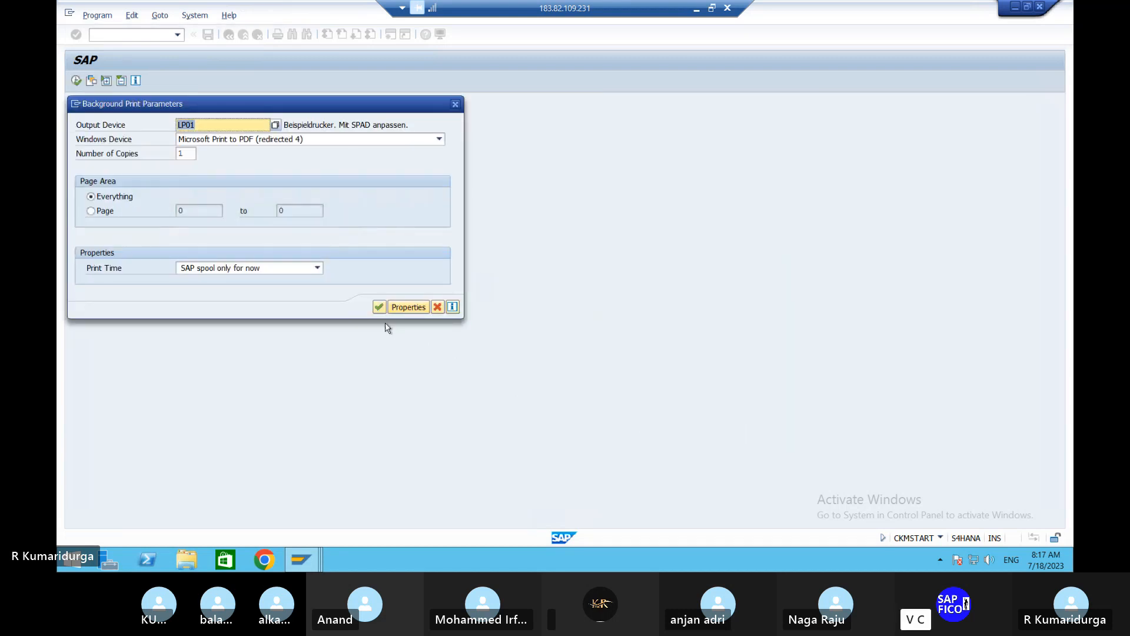
left_click(378, 307)
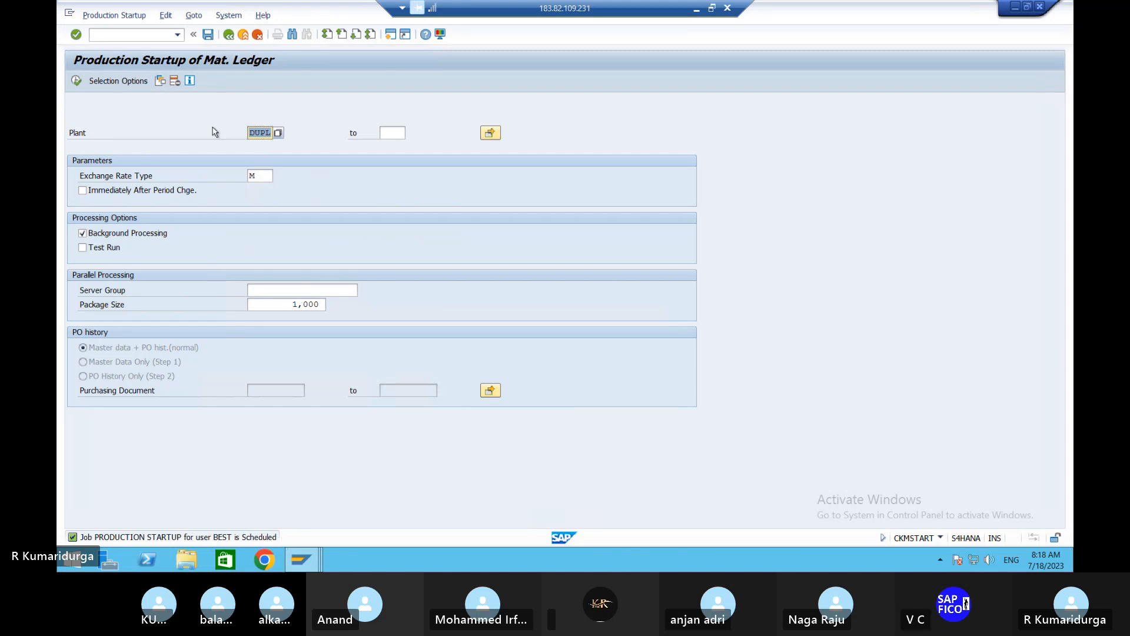
left_click(229, 37)
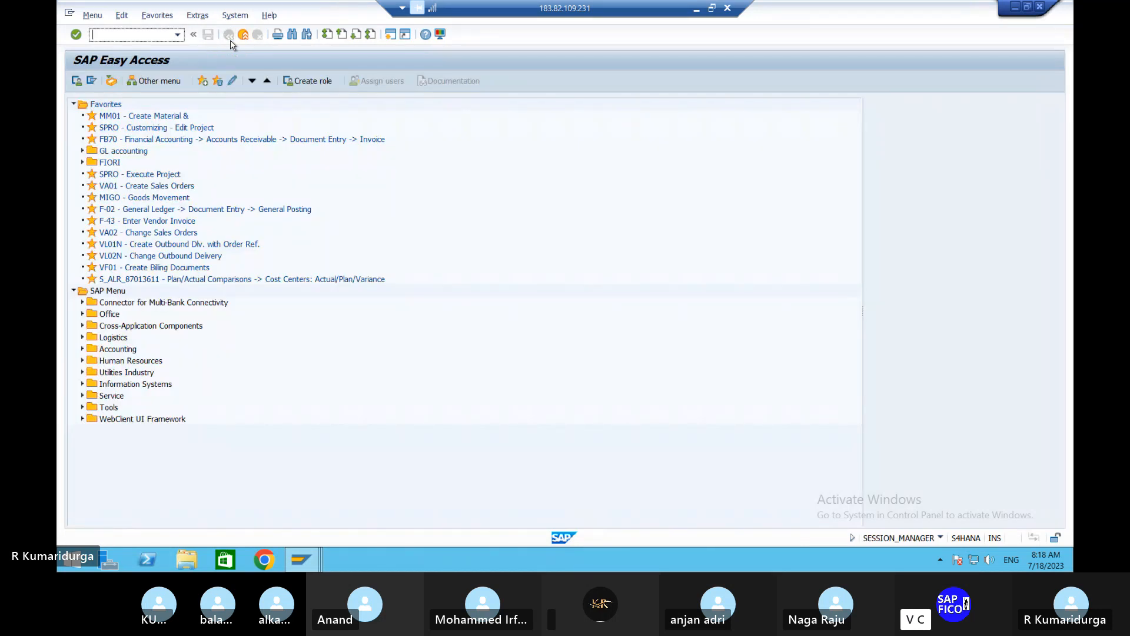
- Try to reopen the production startup using transaction code CMKSTART
type("/")
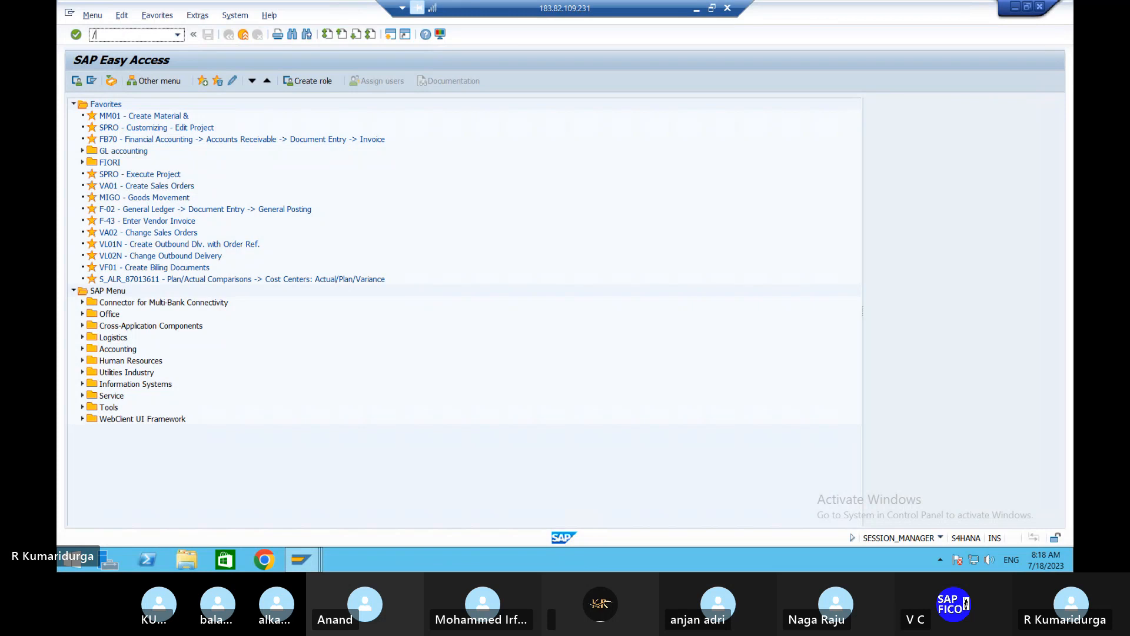
type("cmk")
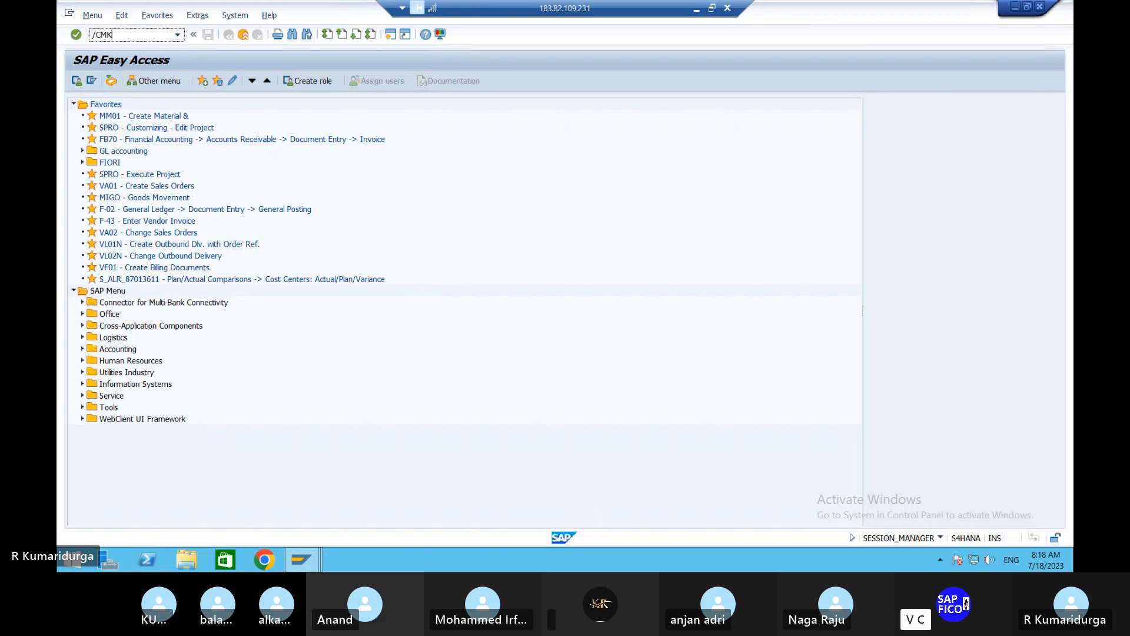
type("start")
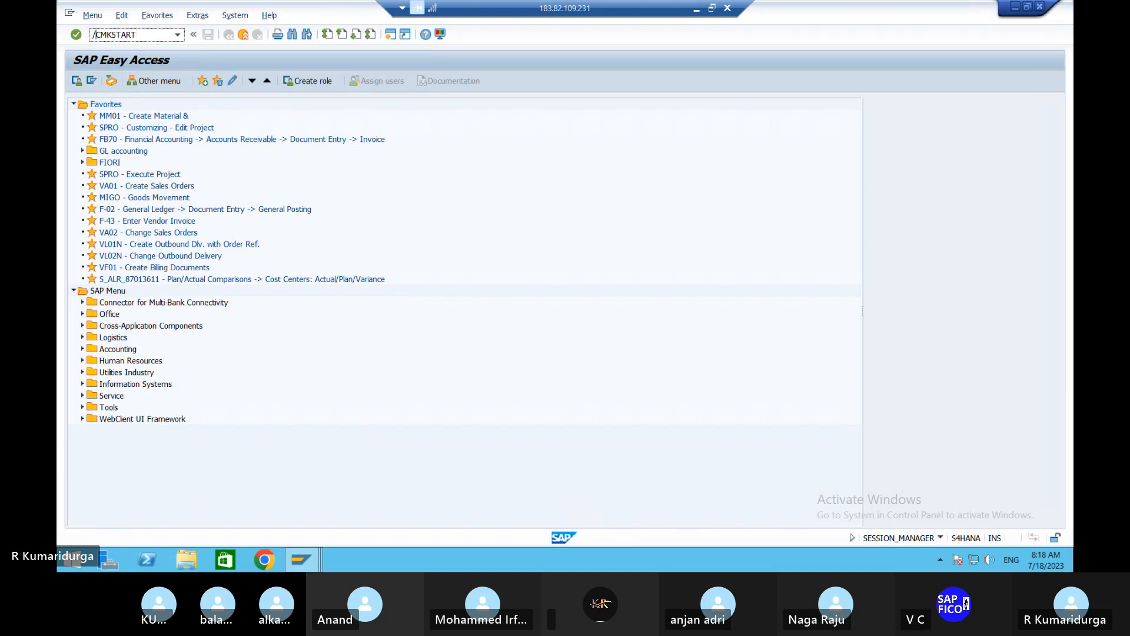
key("Return")
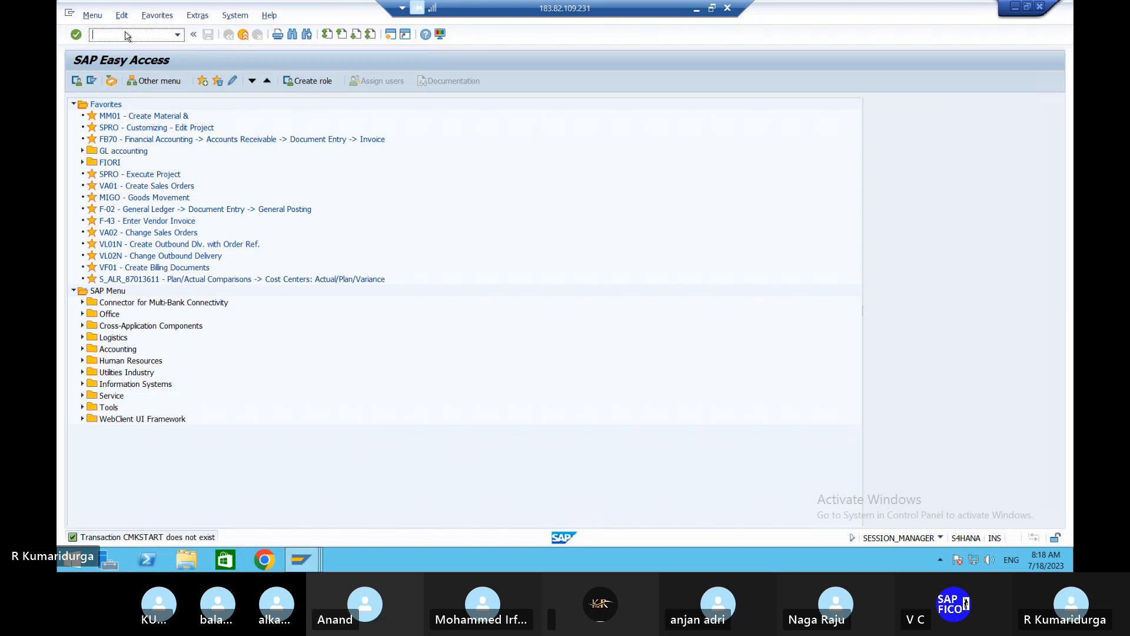
type("/NC")
type("START")
key("Return")
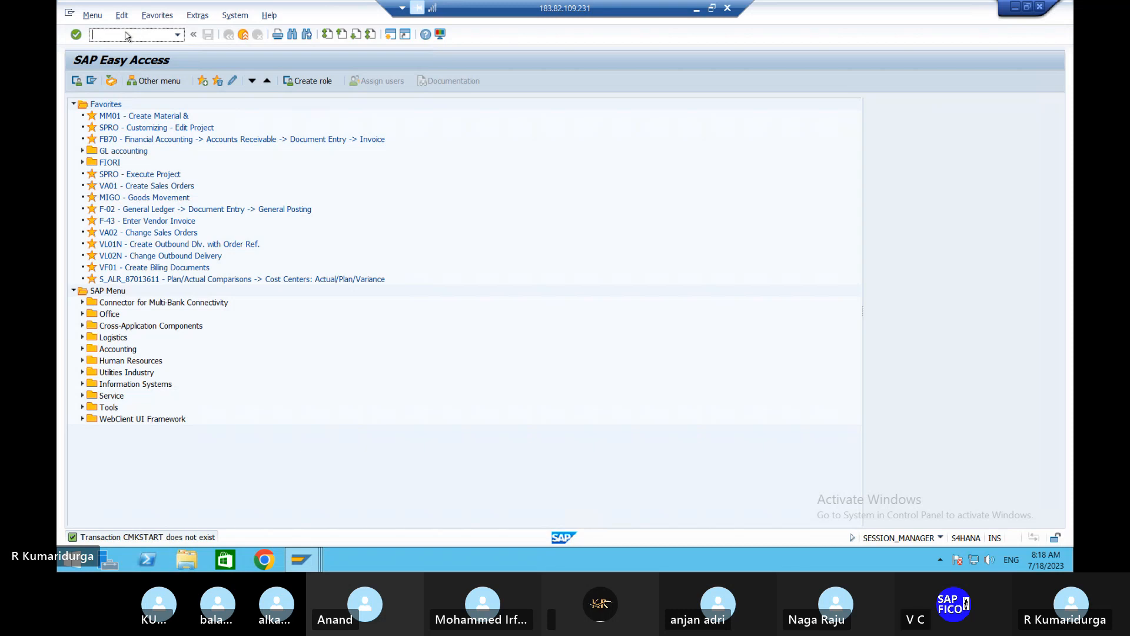
- Check the startup transaction code in the Word notes and open transaction CKMSTART in the remote SAP session
left_click(695, 8)
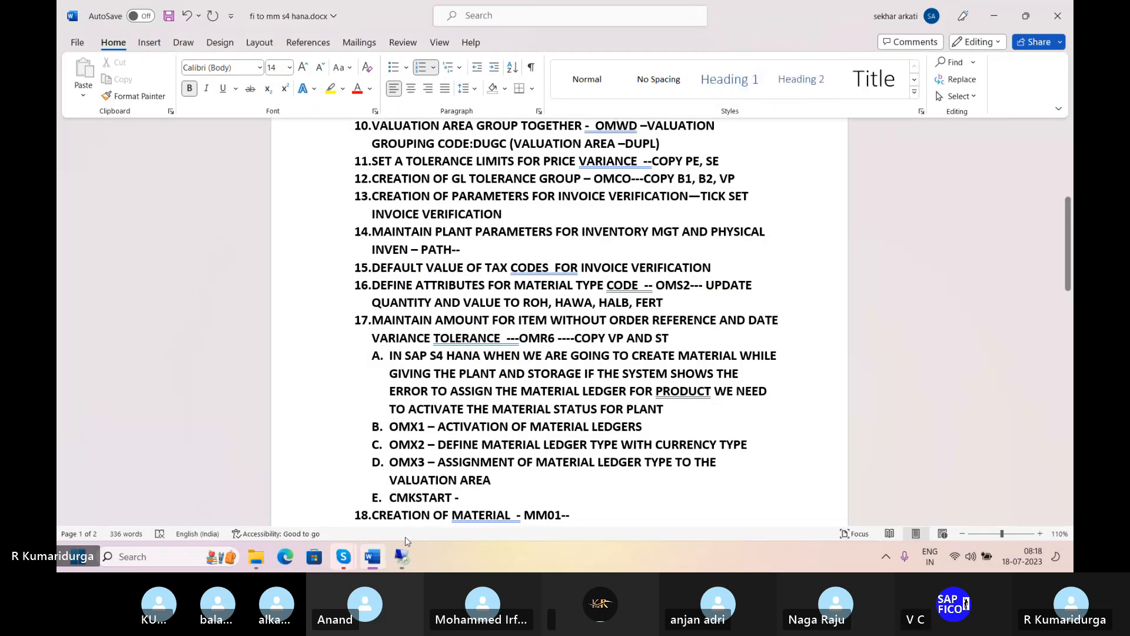
left_click(402, 556)
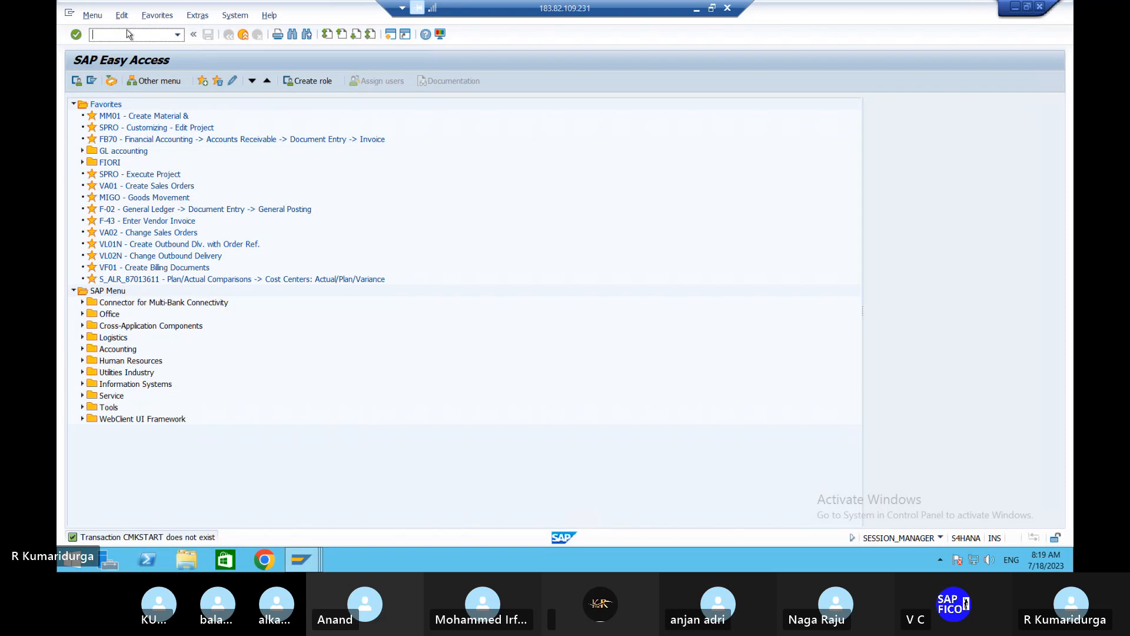
type("/NCKMSTART")
key("Return")
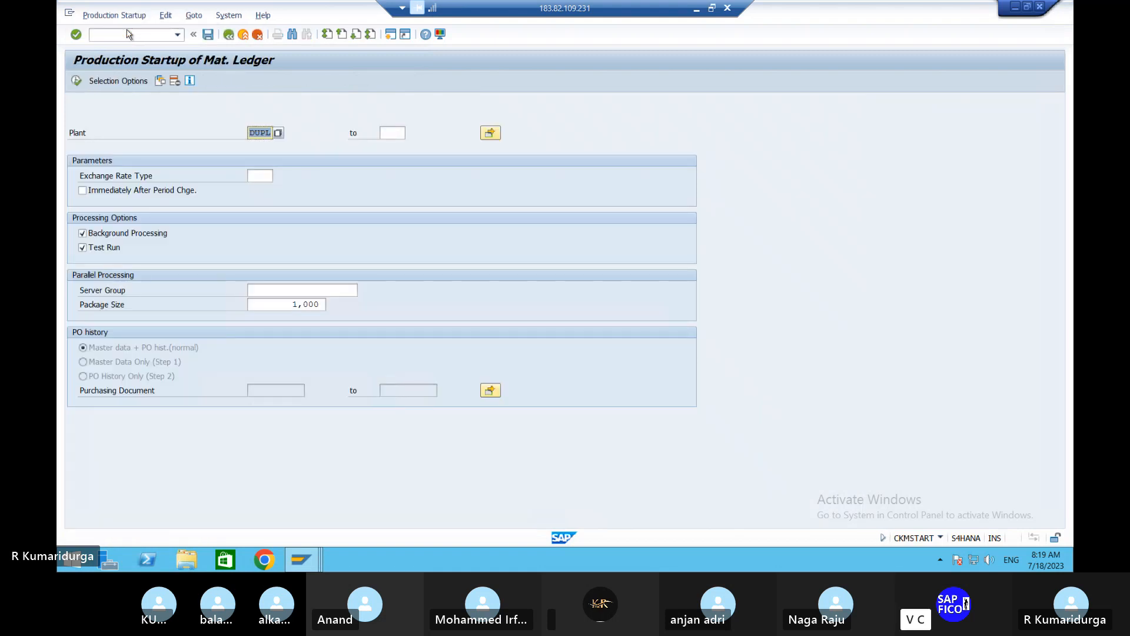
- In the Word notes, correct the transaction code in item E to CKMSTART
left_click(696, 9)
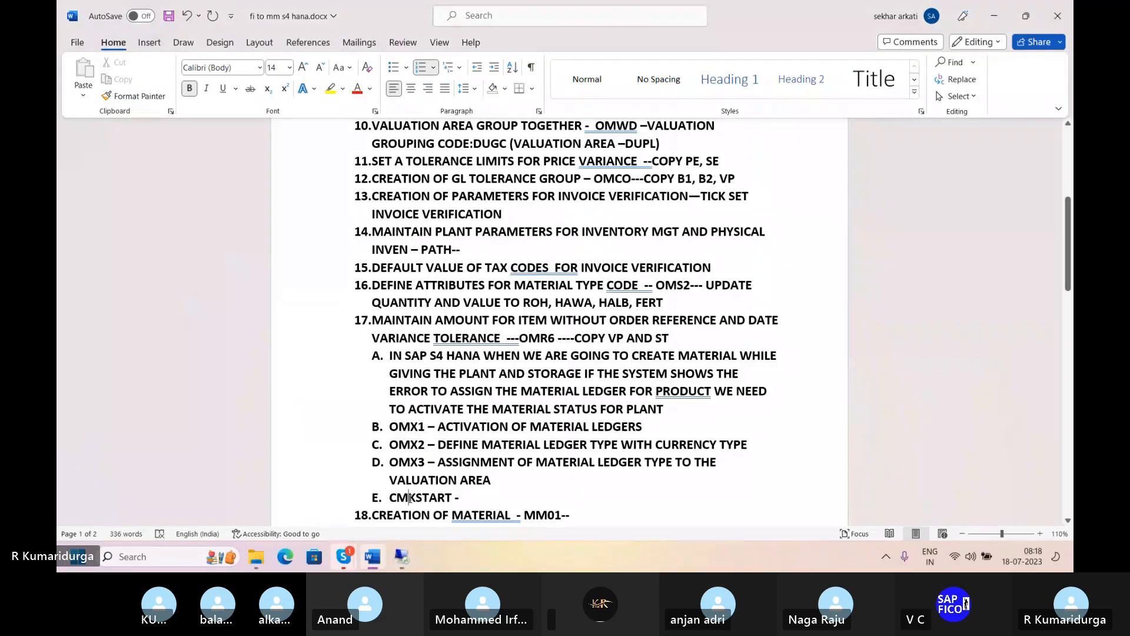
key("BackSpace")
key("Right")
type("M")
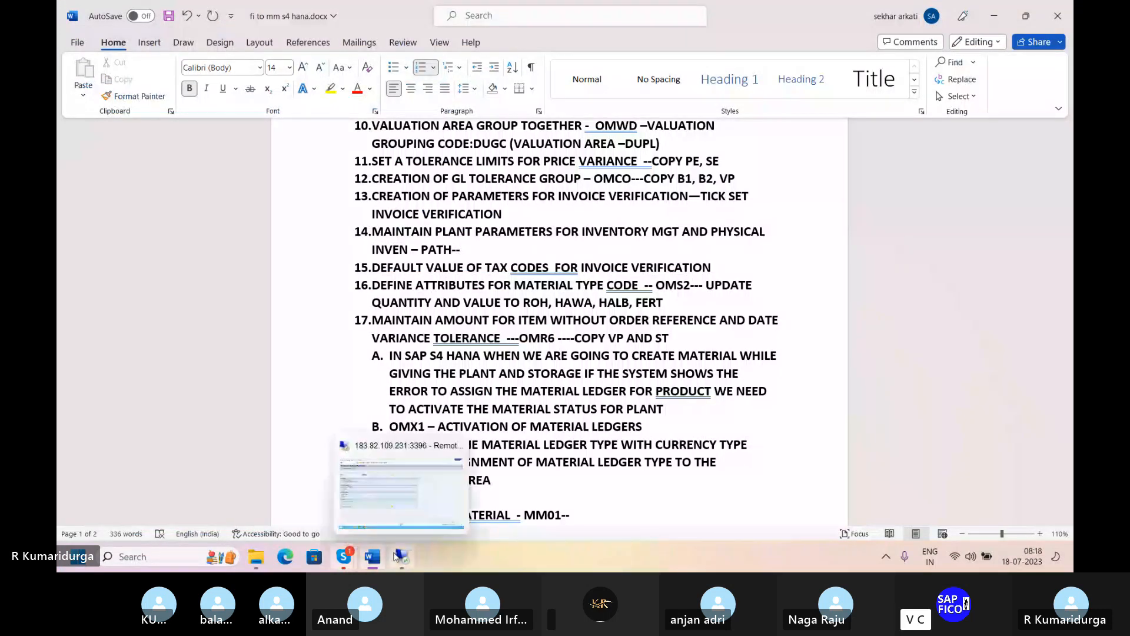
- Back in the remote SAP session, repeat the startup test run for plant DUPL with exchange rate type M and background processing off
left_click(396, 555)
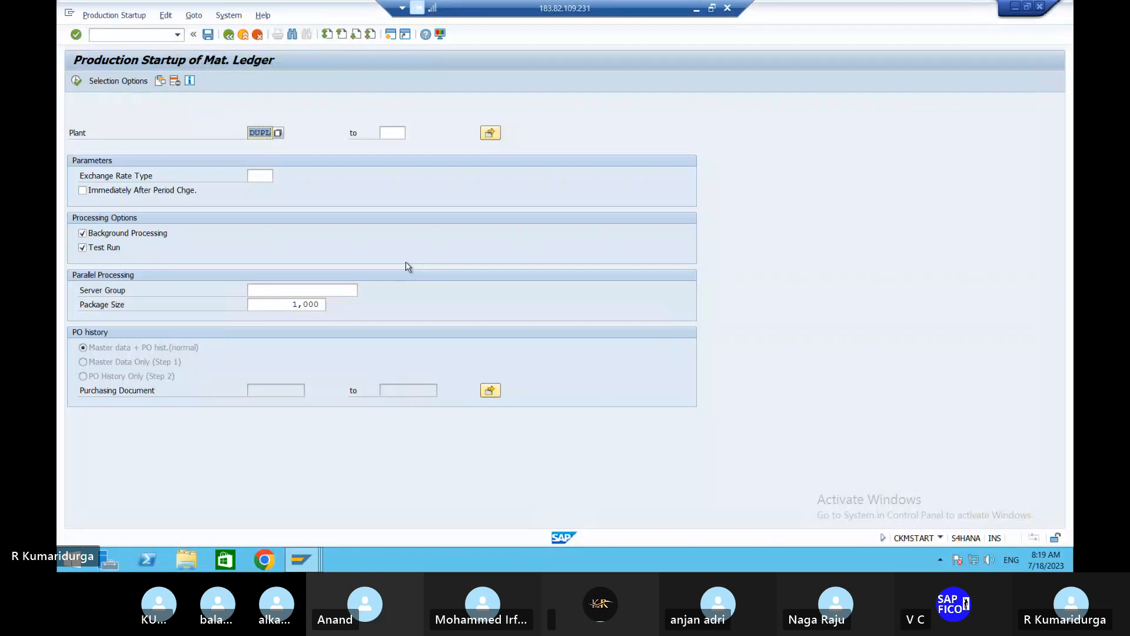
left_click(82, 234)
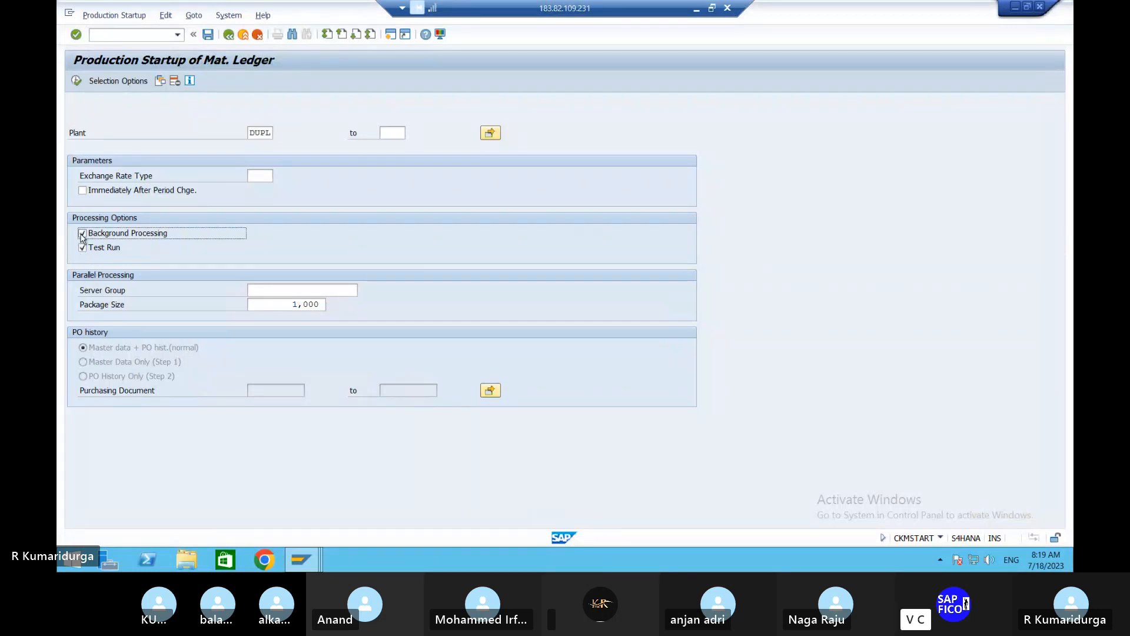
left_click(259, 175)
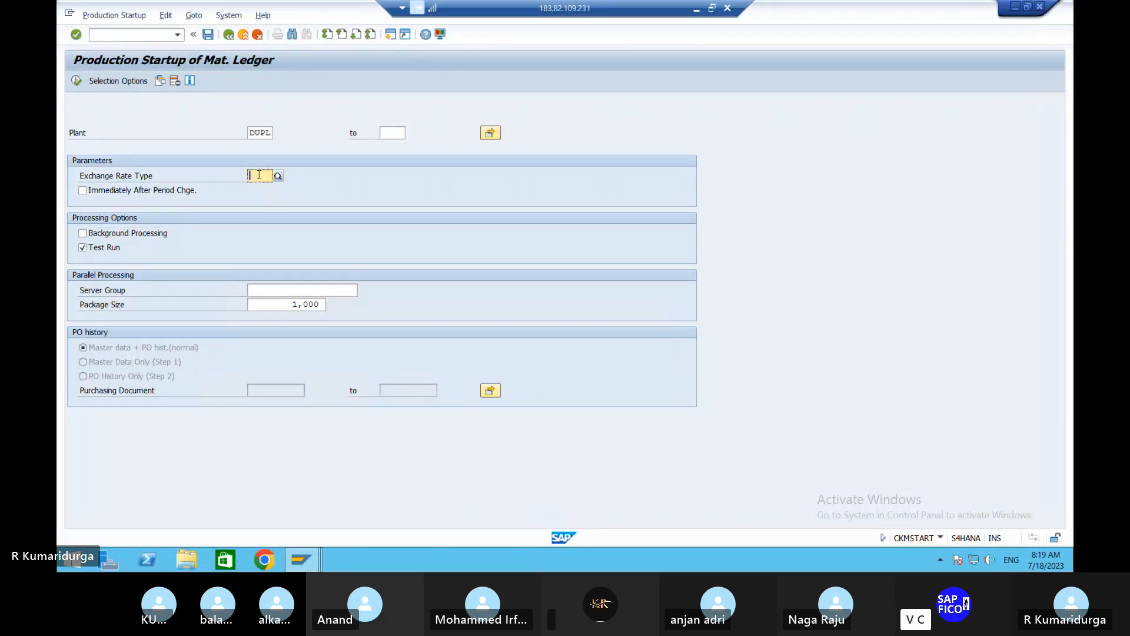
type("M")
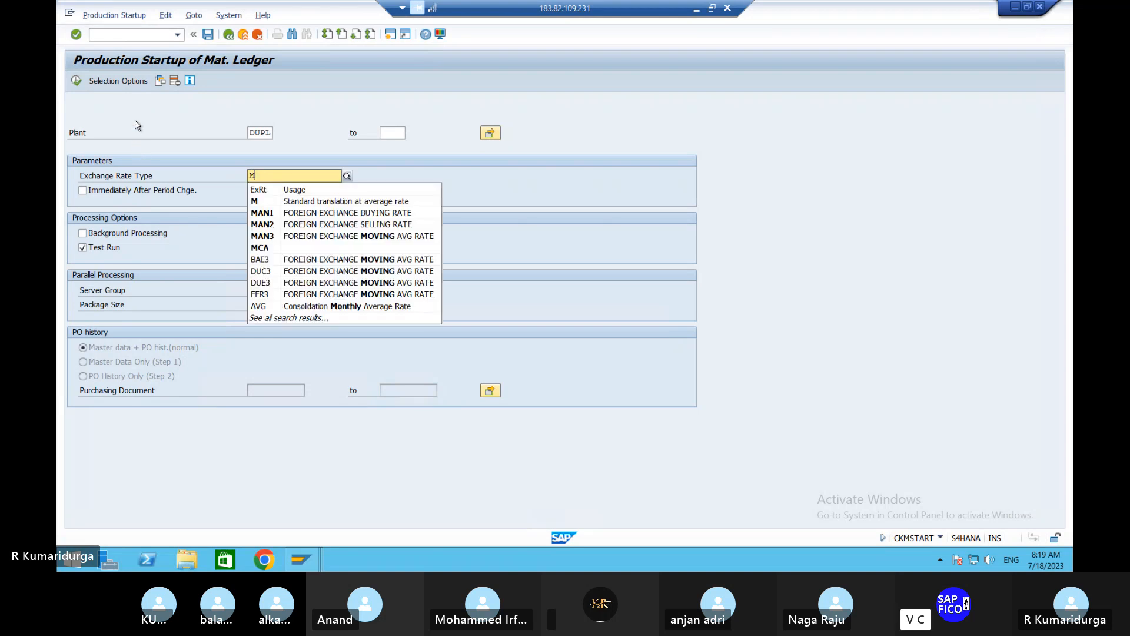
left_click(137, 125)
left_click(77, 81)
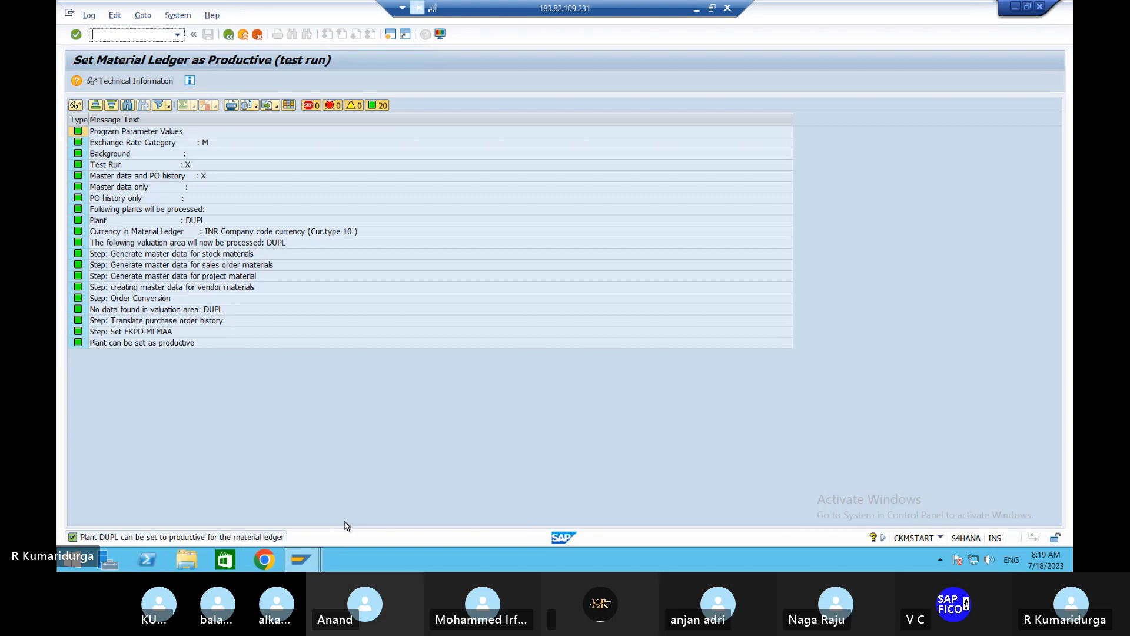
left_click(230, 36)
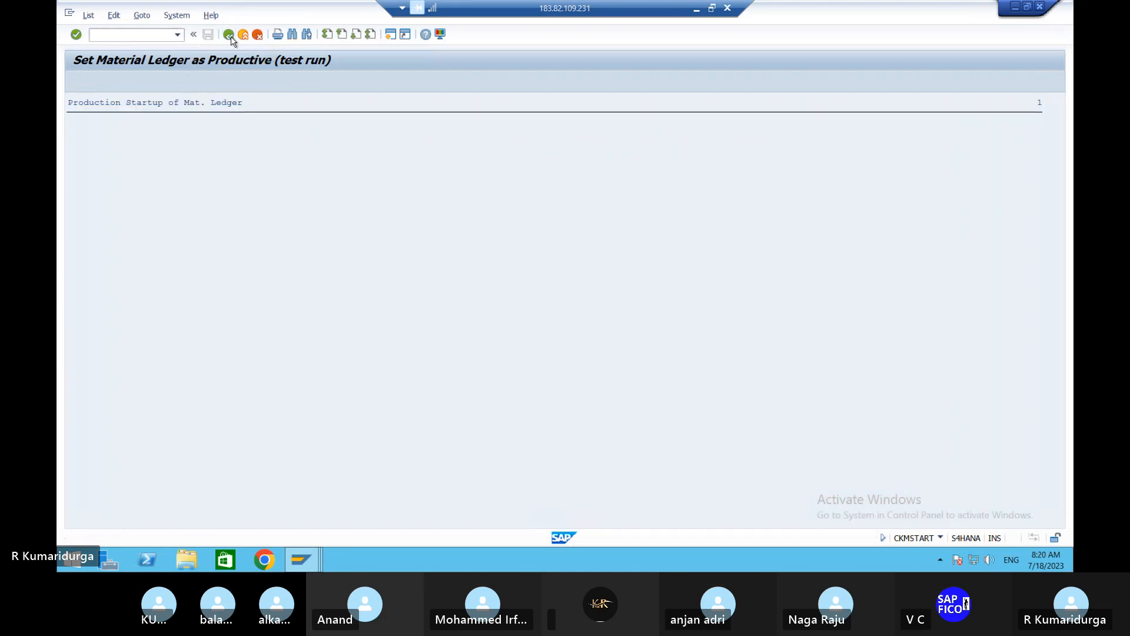
left_click(231, 36)
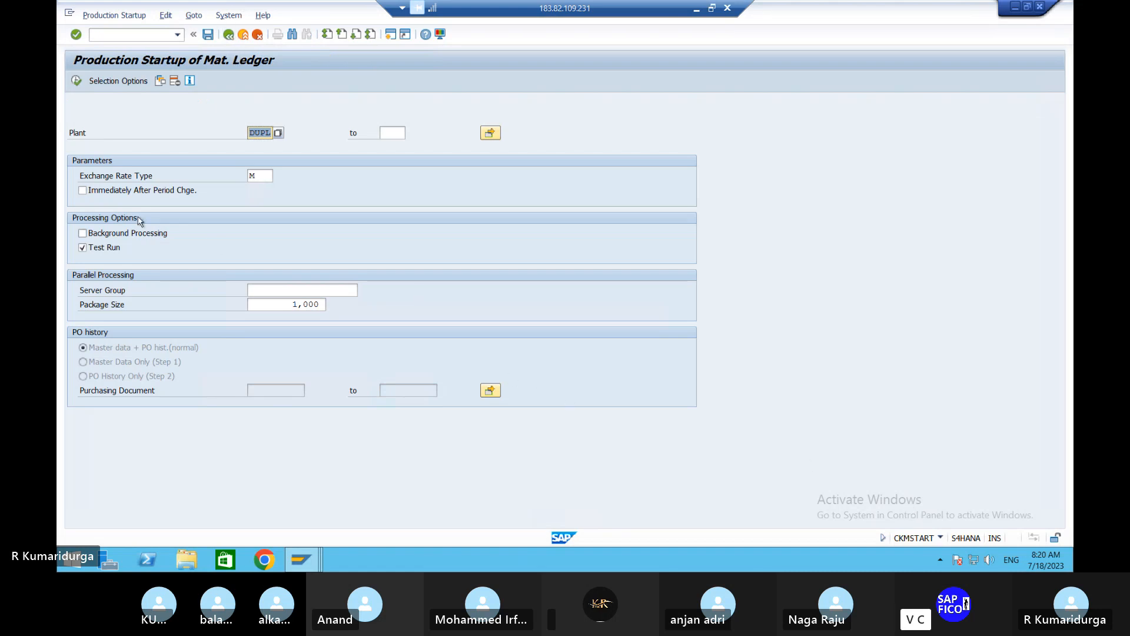
- Schedule the production startup for plant DUPL as a background job, with background processing on and test run off
left_click(84, 233)
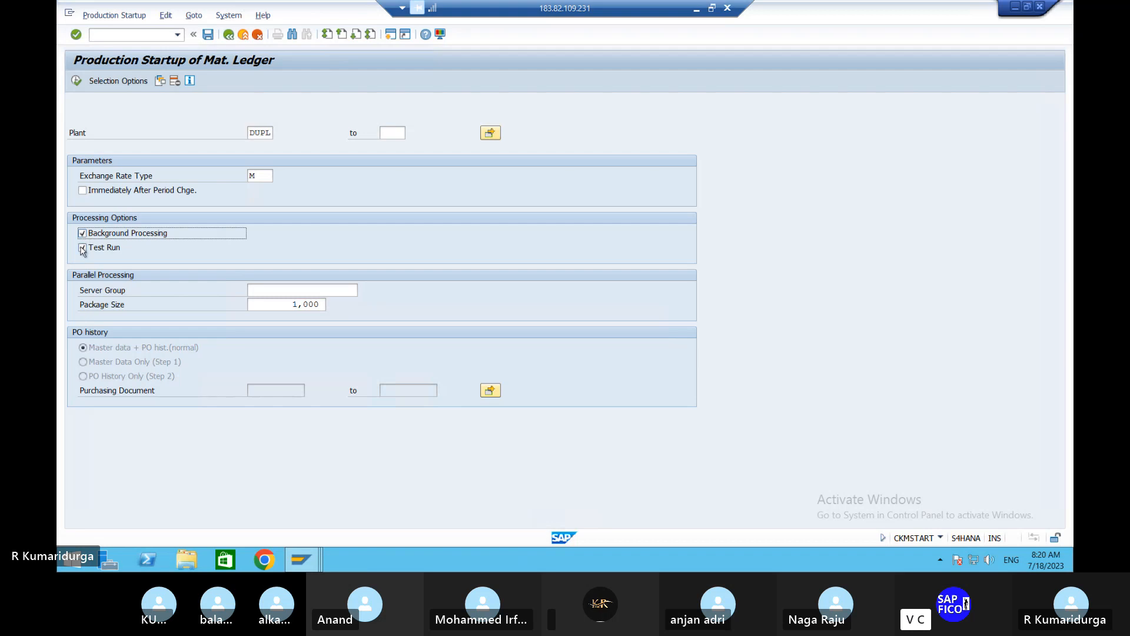
left_click(83, 247)
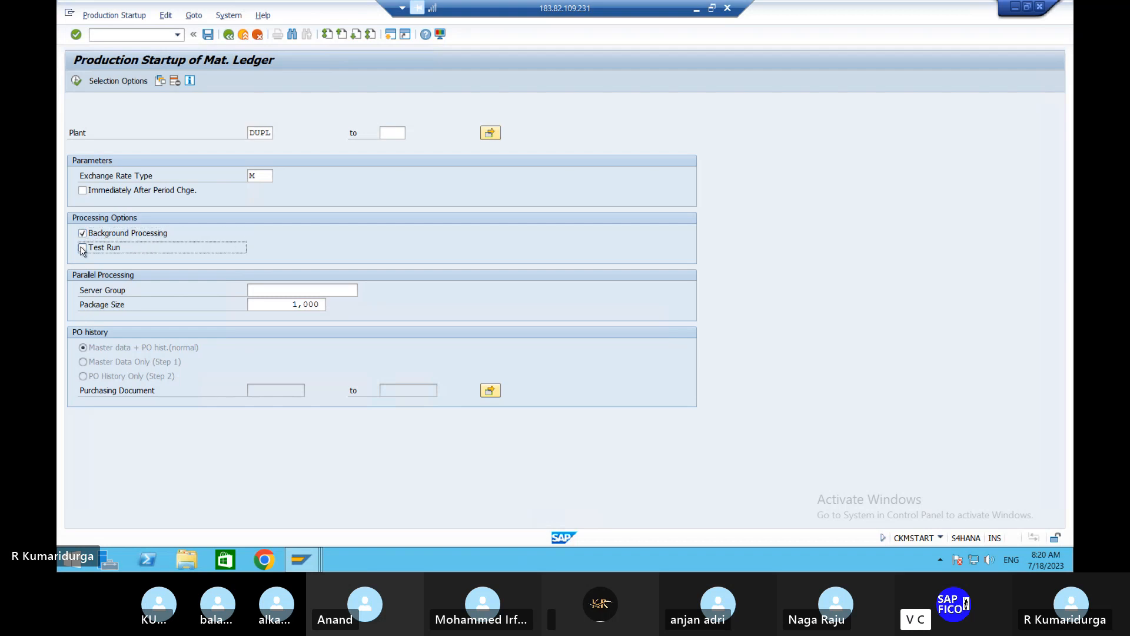
left_click(76, 81)
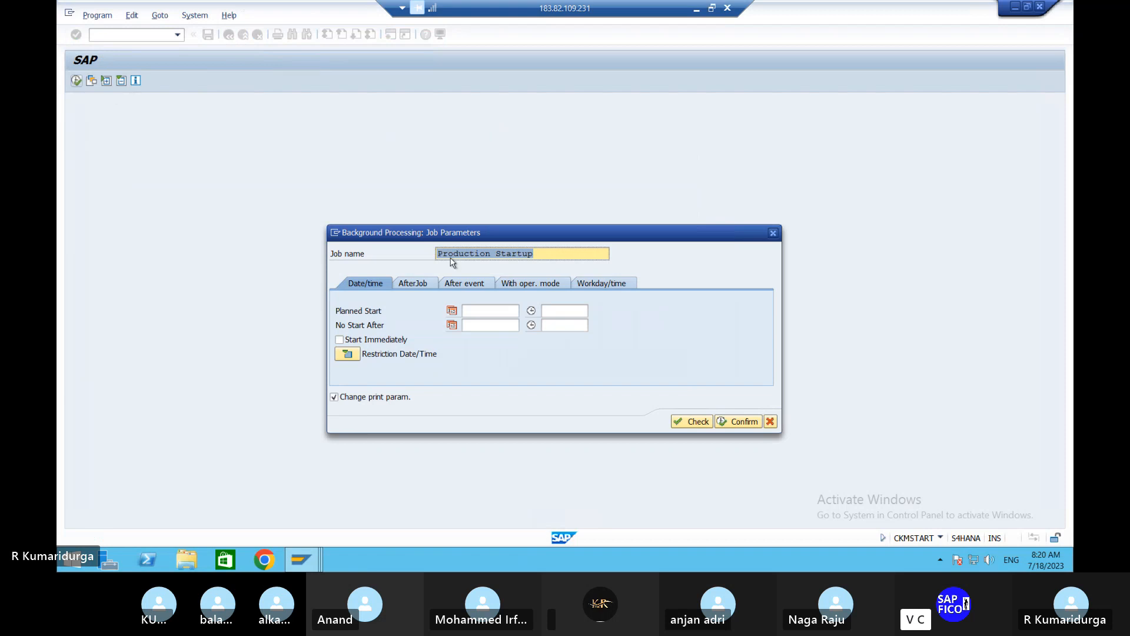
left_click(691, 421)
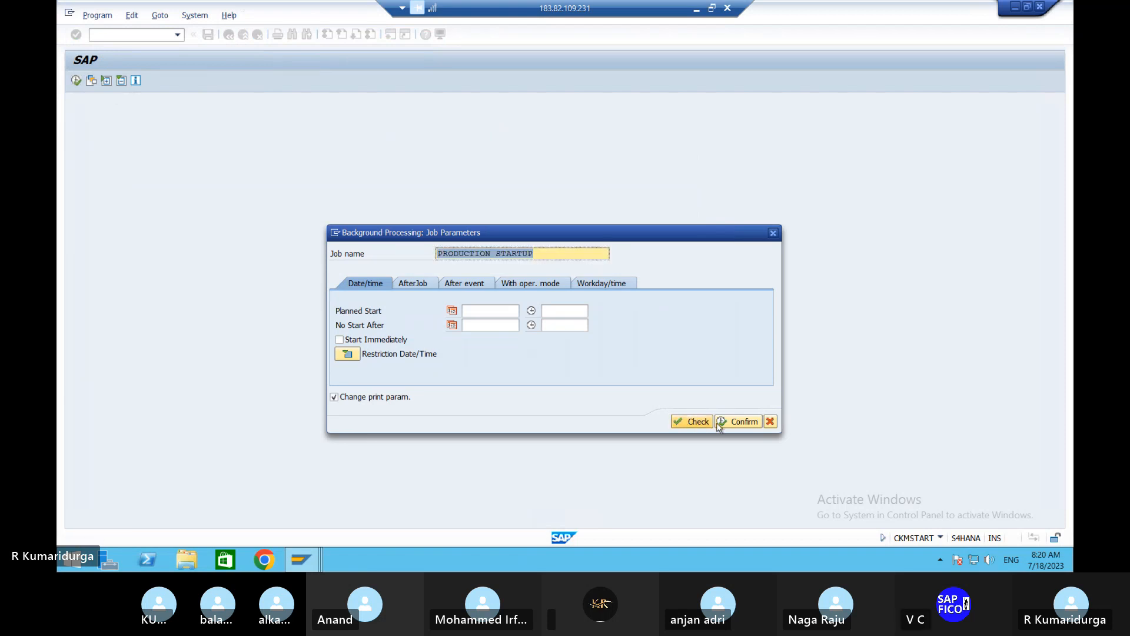
left_click(744, 422)
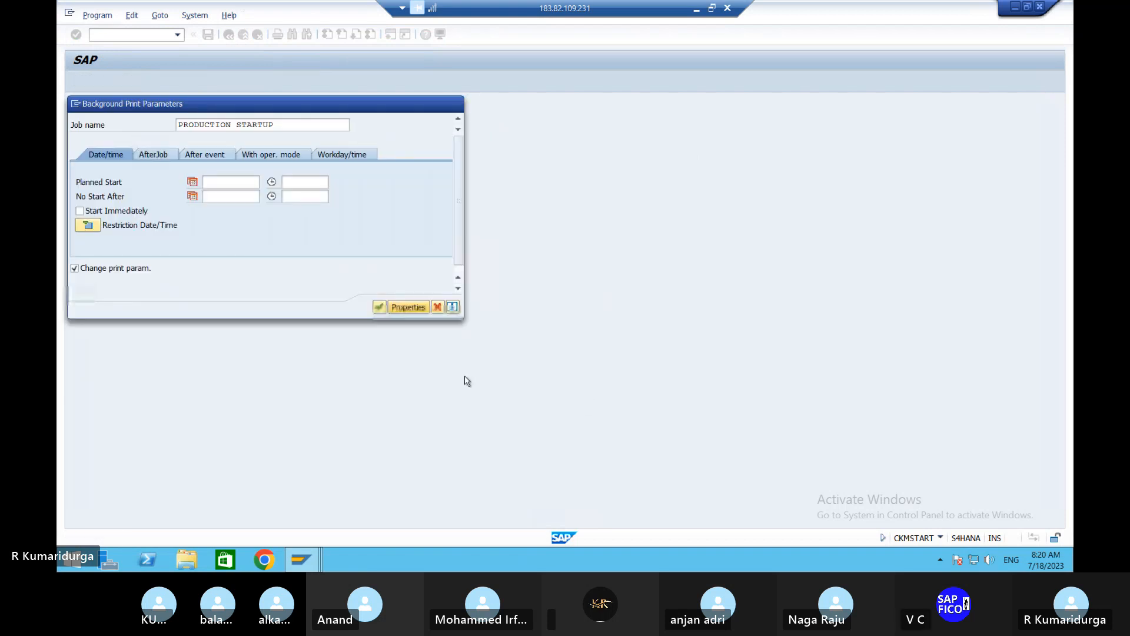
left_click(380, 307)
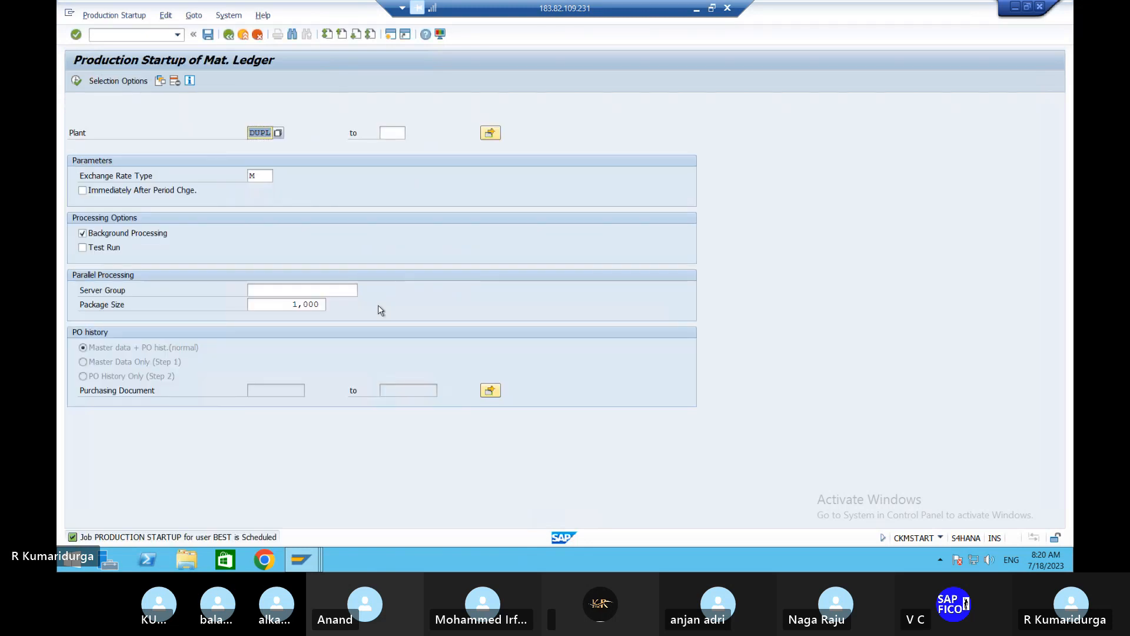
- Save the startup selections as a variant named DUR1 VARIANT with the description MATERIAL STATUS
left_click(208, 37)
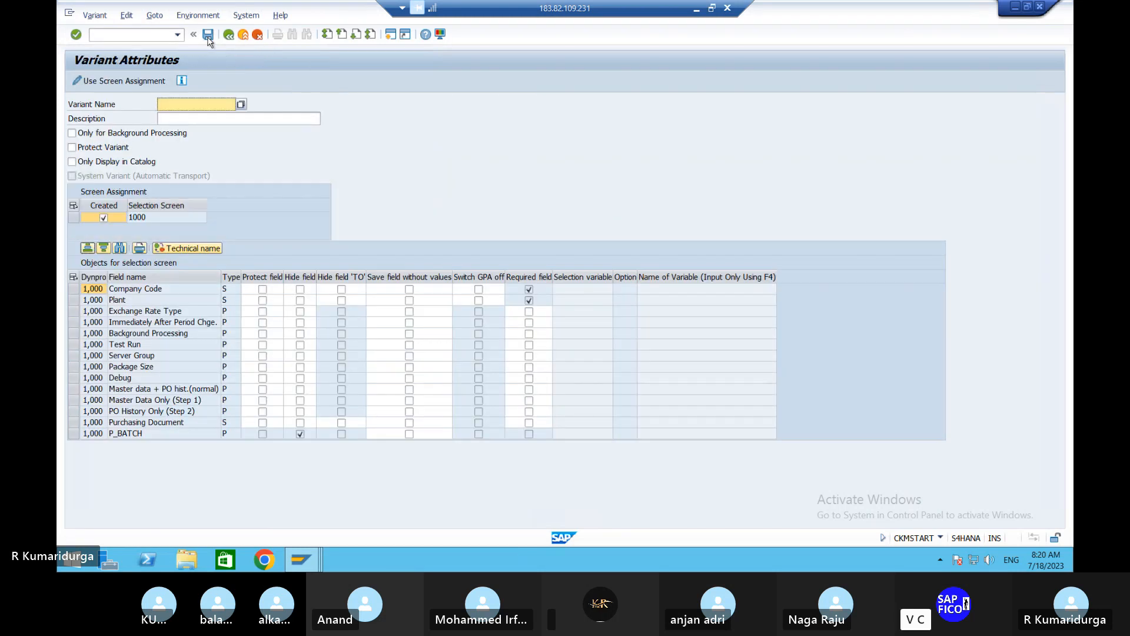
left_click(207, 35)
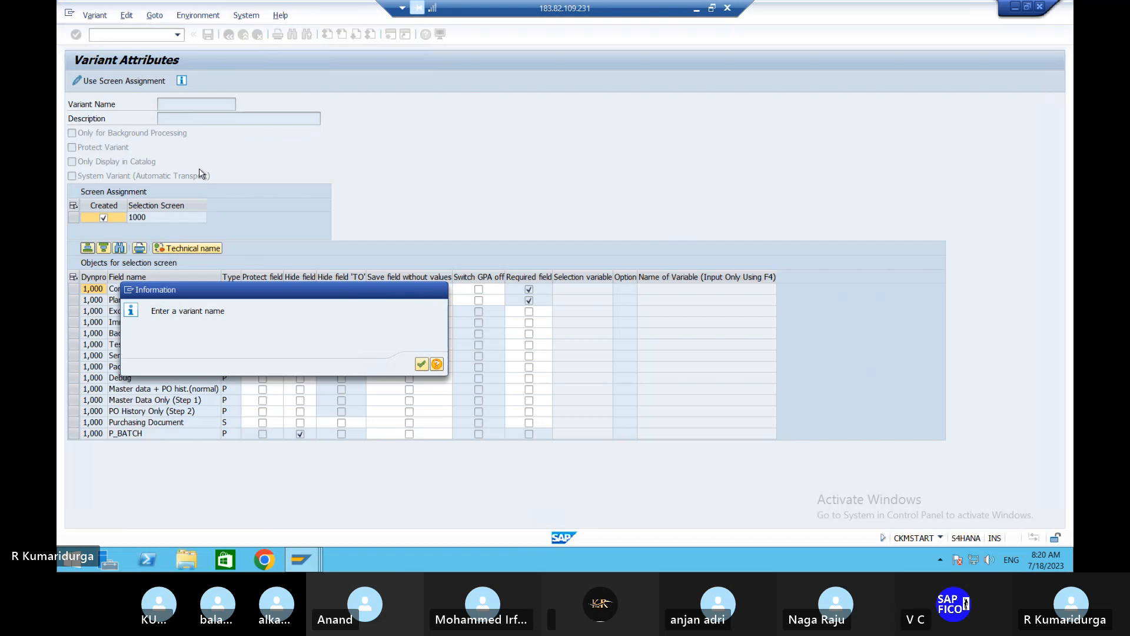
key("Return")
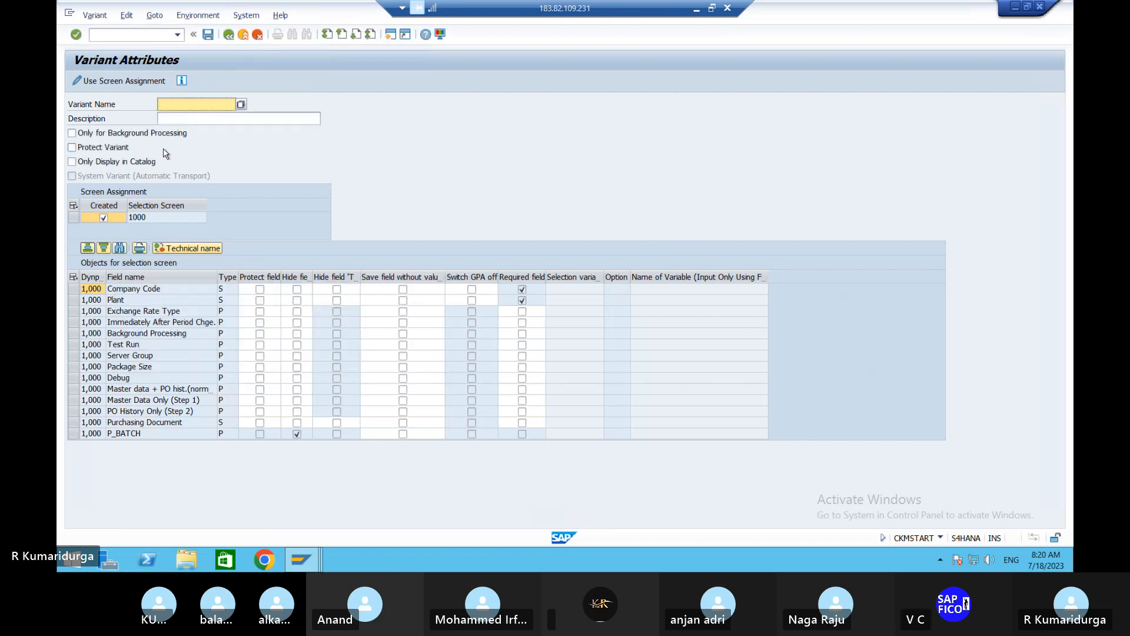
type("DUR")
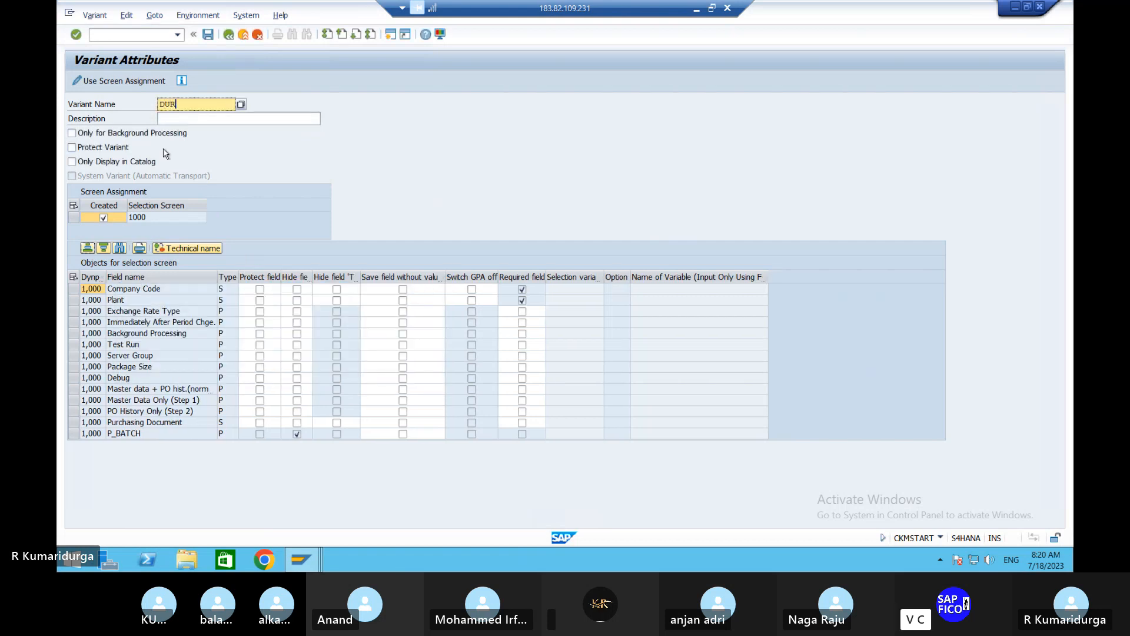
type("1 VARIANT")
left_click(211, 116)
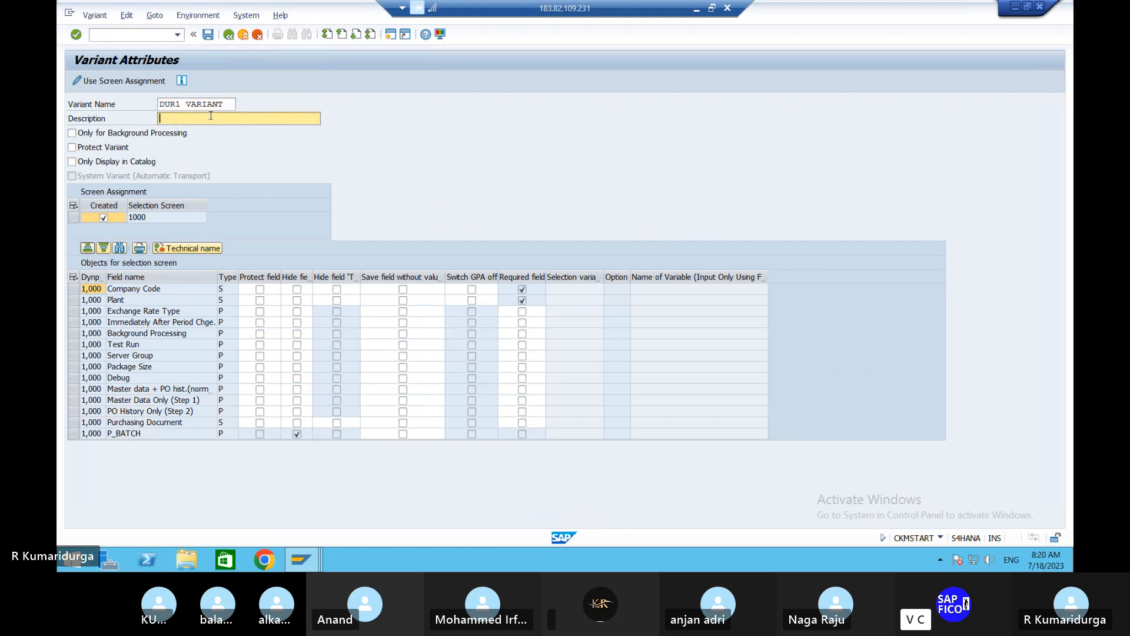
type("MATERIAL STATUS")
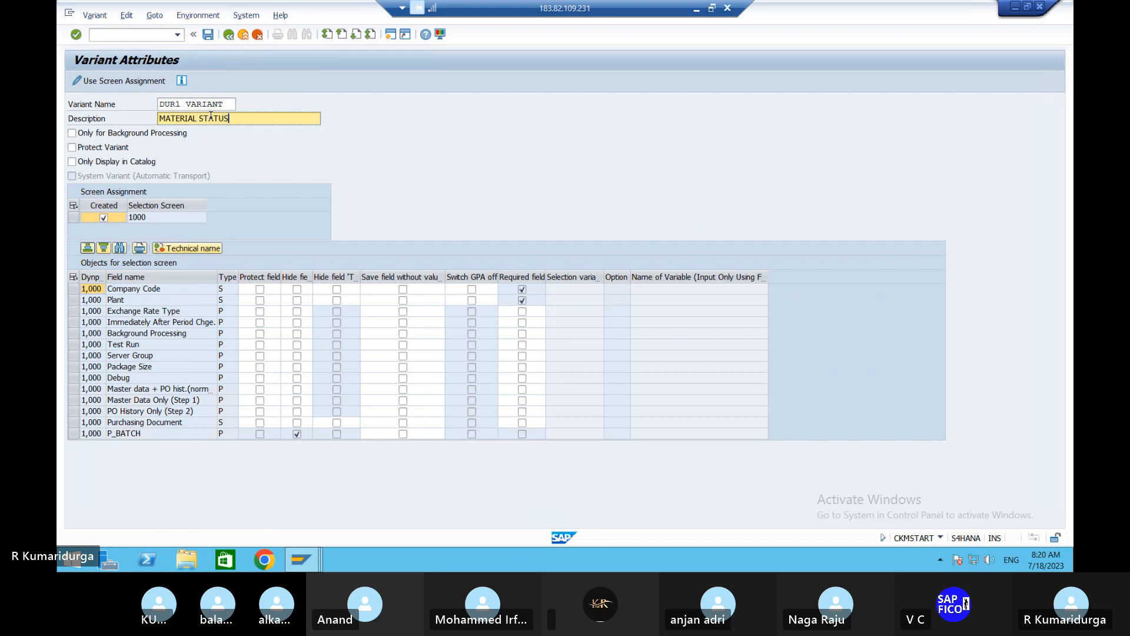
key("Return")
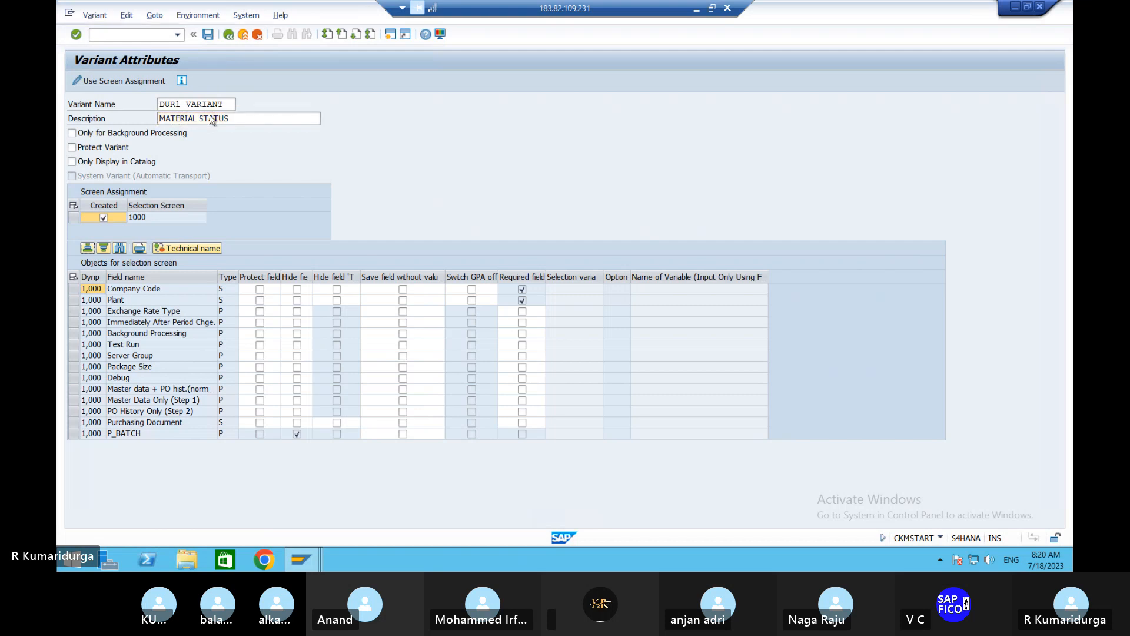
left_click(208, 36)
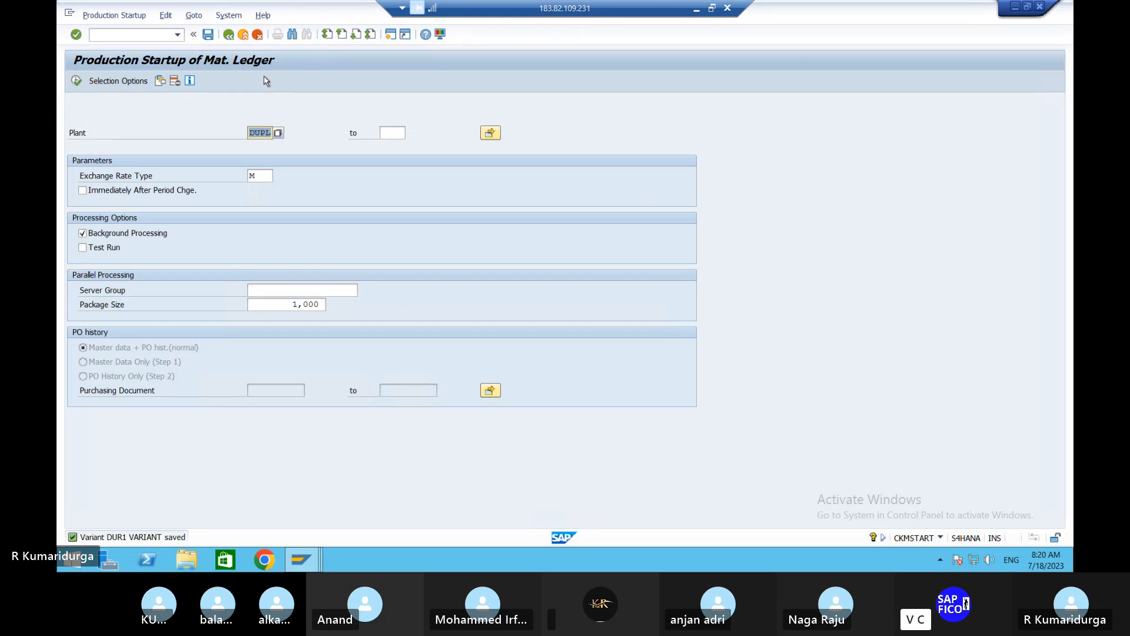
- Leave the startup screen, open transaction MM01 and set the industry sector to M Mechanical engineering
left_click(128, 35)
type("/N")
key("Return")
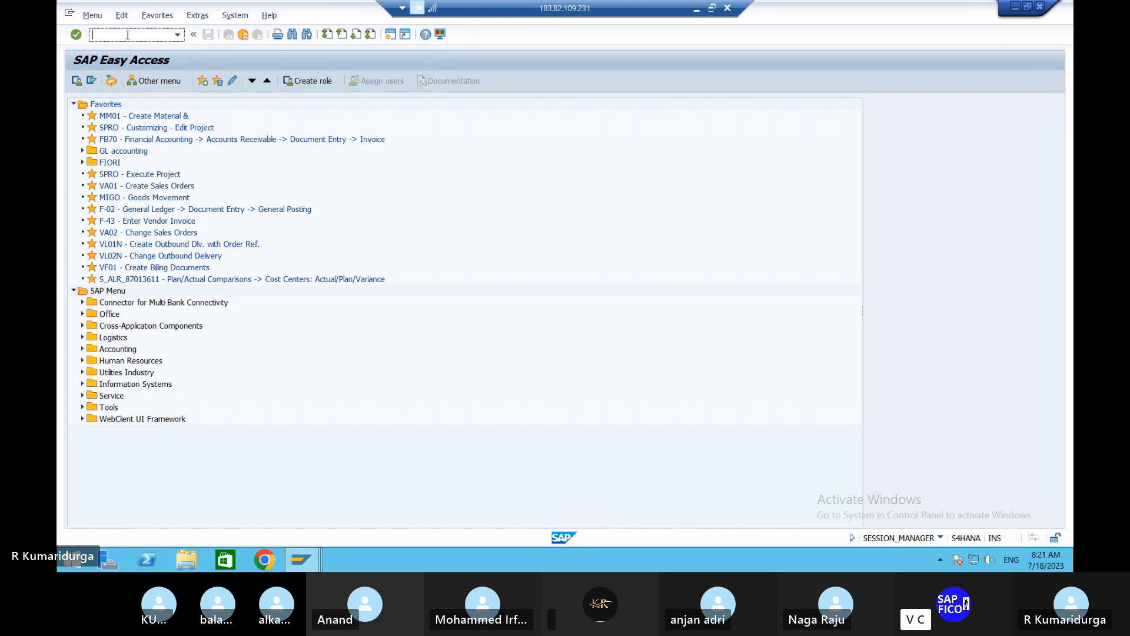
type("mm01")
key("Return")
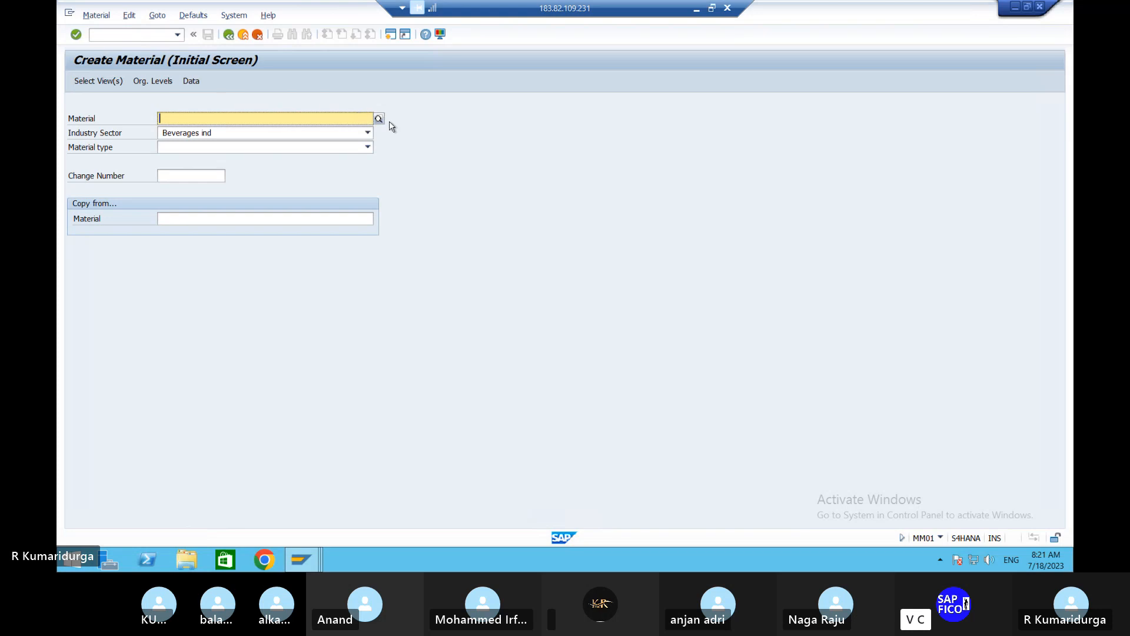
left_click(359, 136)
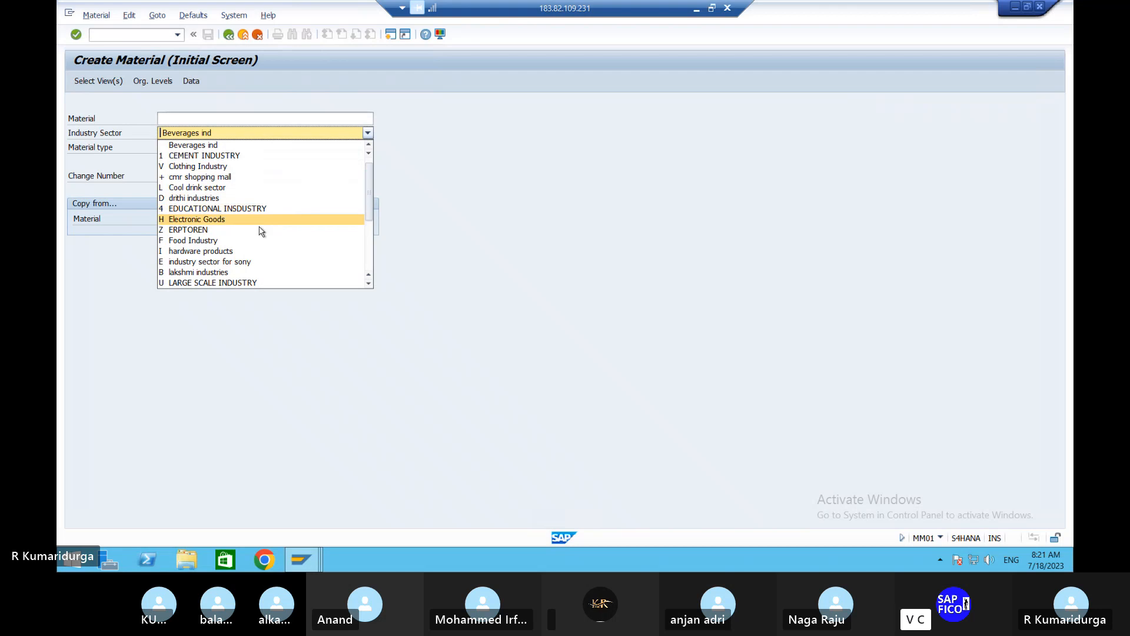
scroll(258, 241, "down", 4)
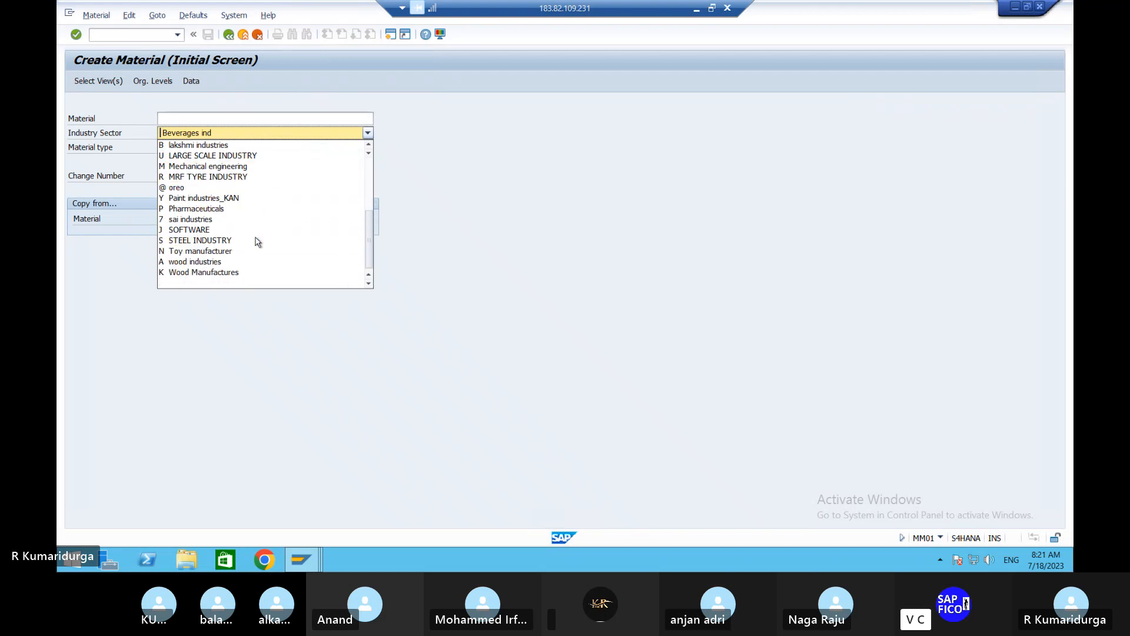
left_click(242, 169)
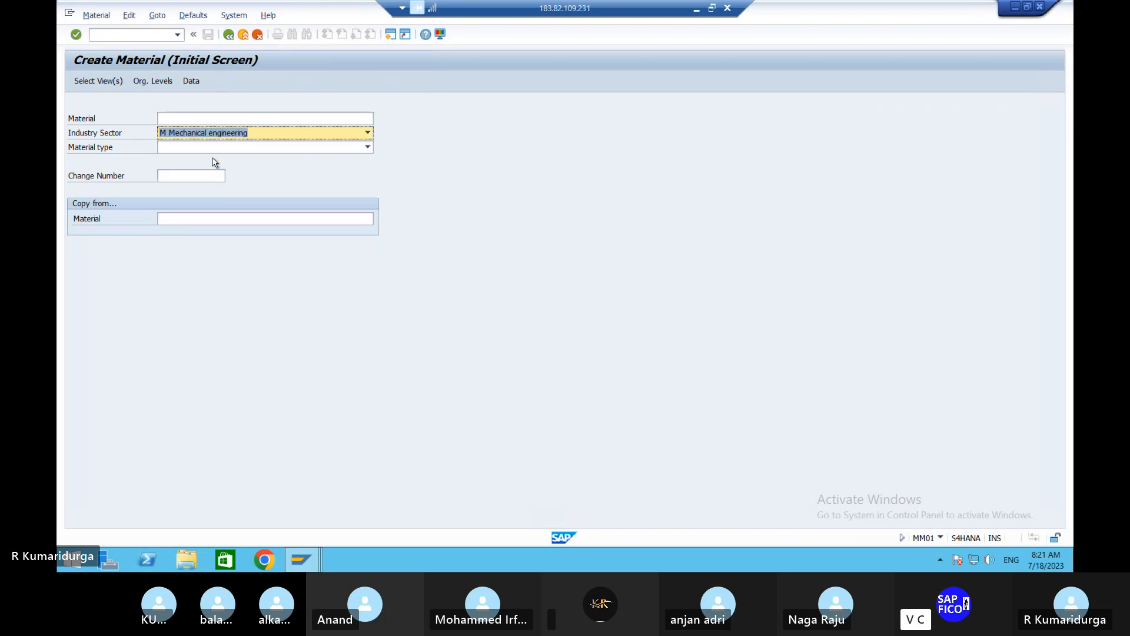
- Choose ZHWA Trading Goods as the material type for the new material
left_click(190, 152)
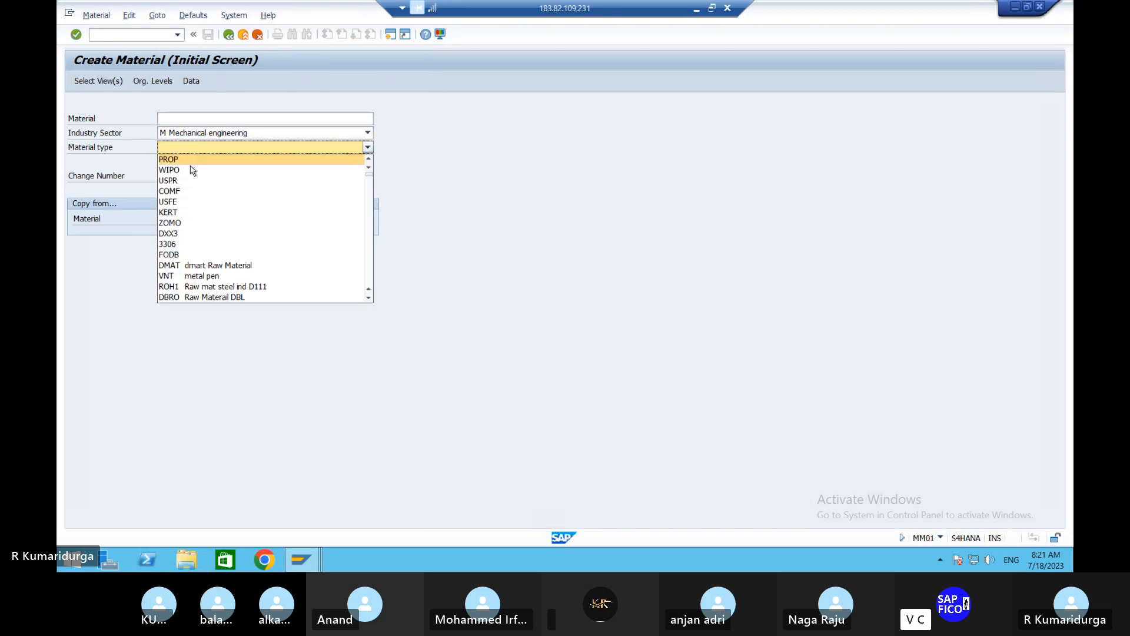
scroll(219, 253, "down", 8)
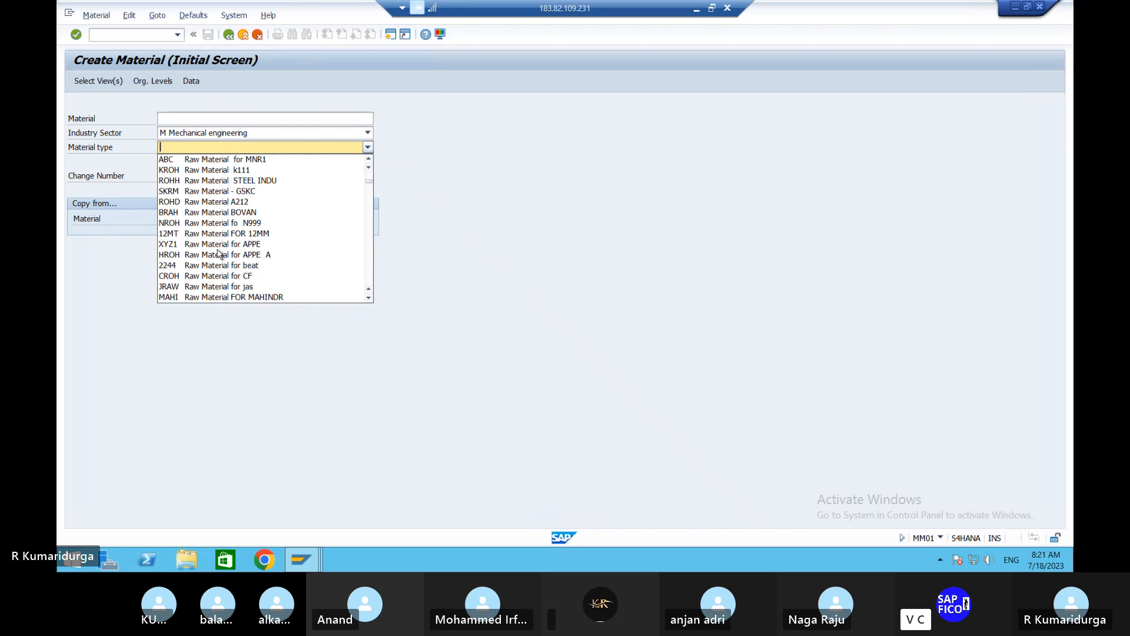
scroll(219, 253, "down", 10)
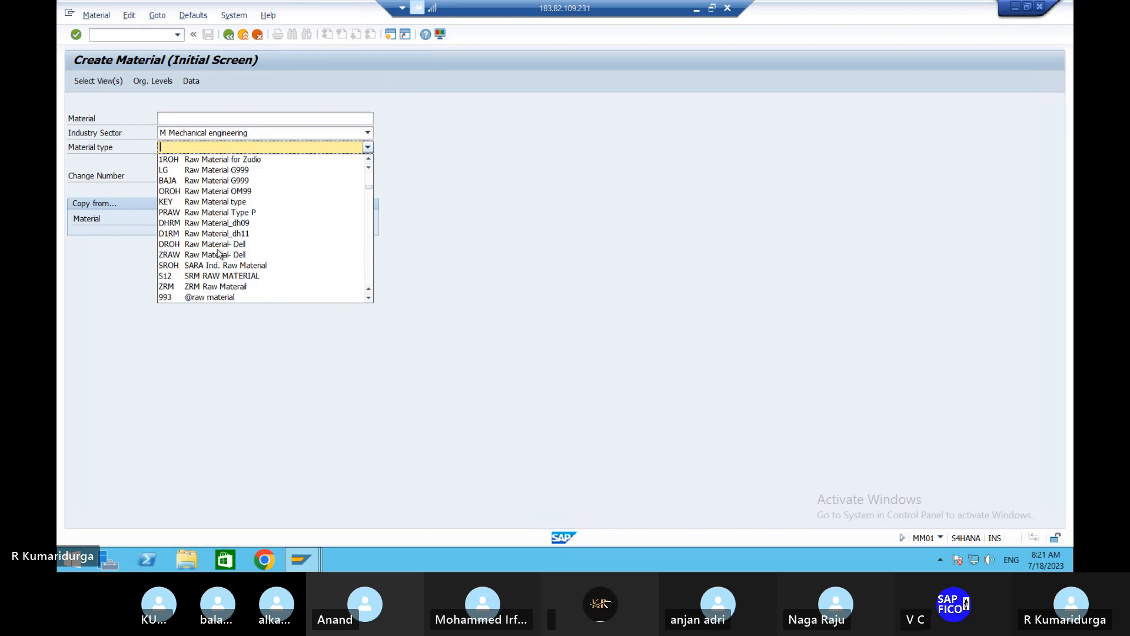
scroll(219, 253, "down", 6)
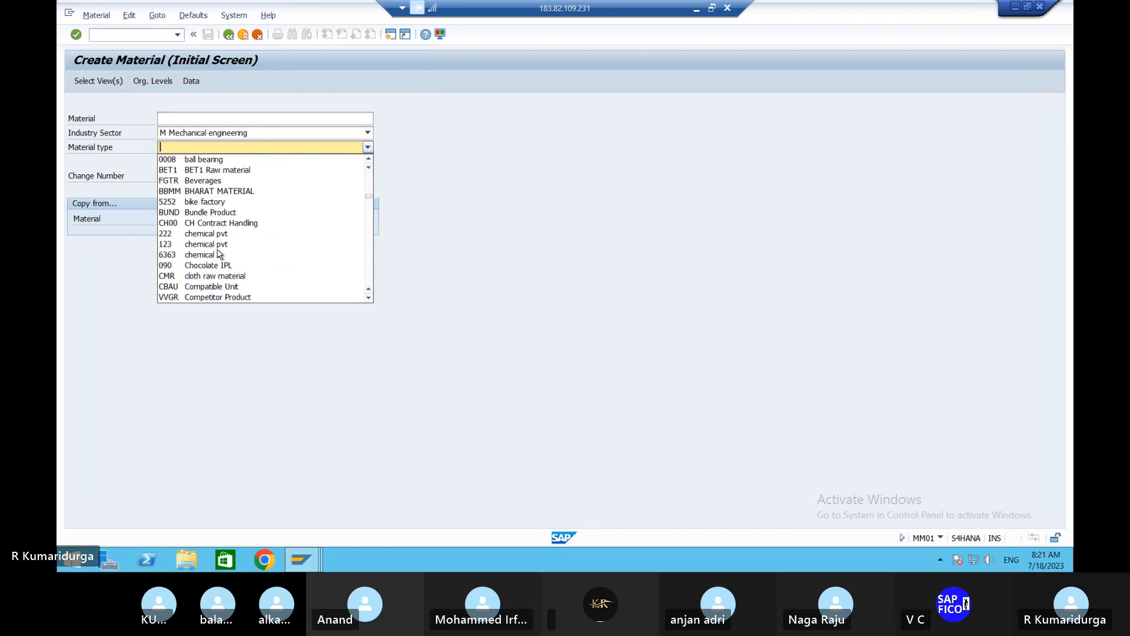
scroll(219, 253, "down", 6)
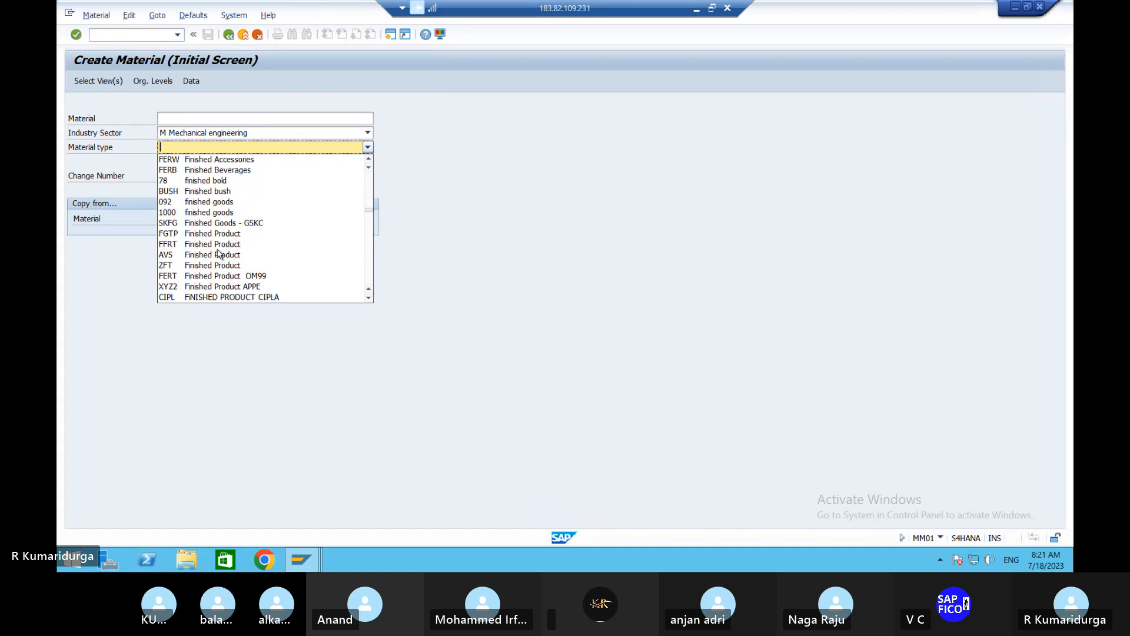
scroll(219, 253, "down", 6)
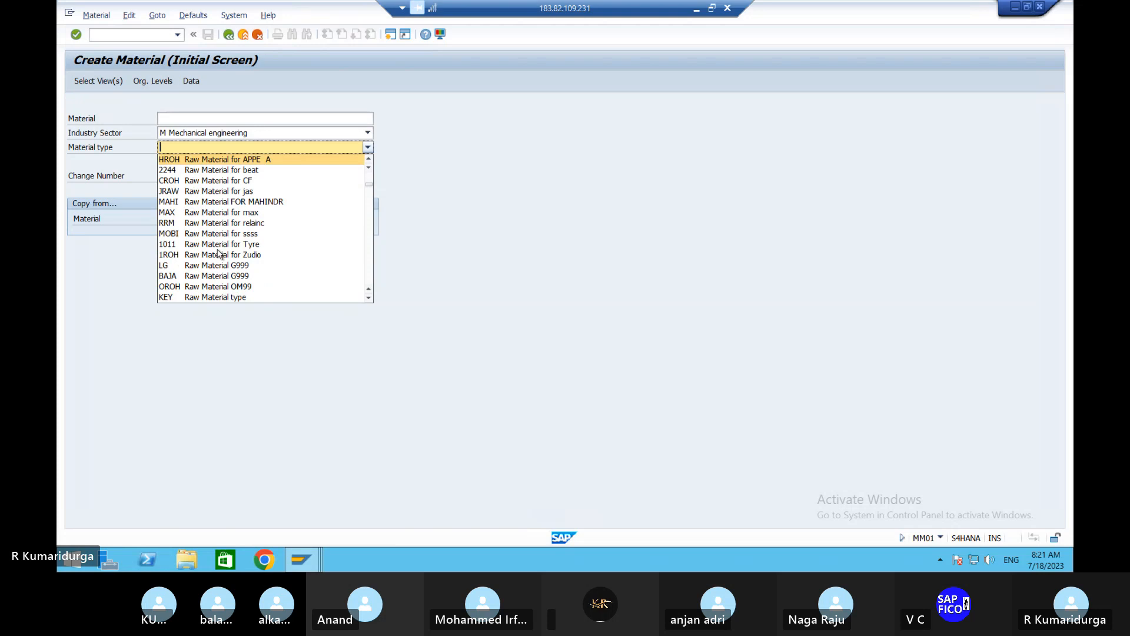
scroll(309, 245, "down", 6)
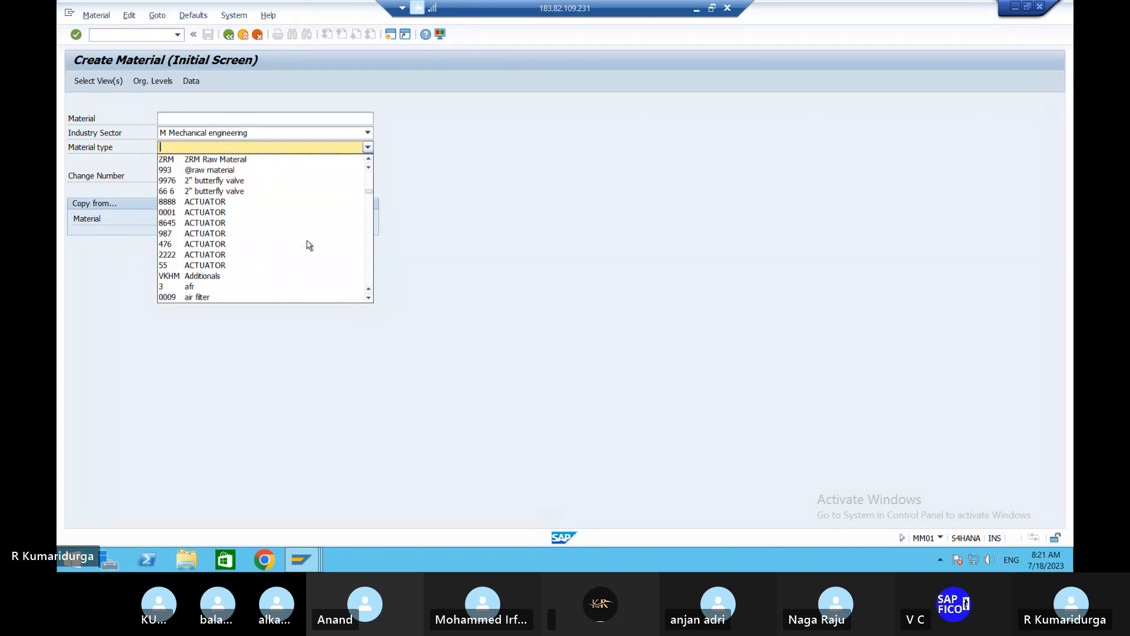
scroll(309, 244, "down", 15)
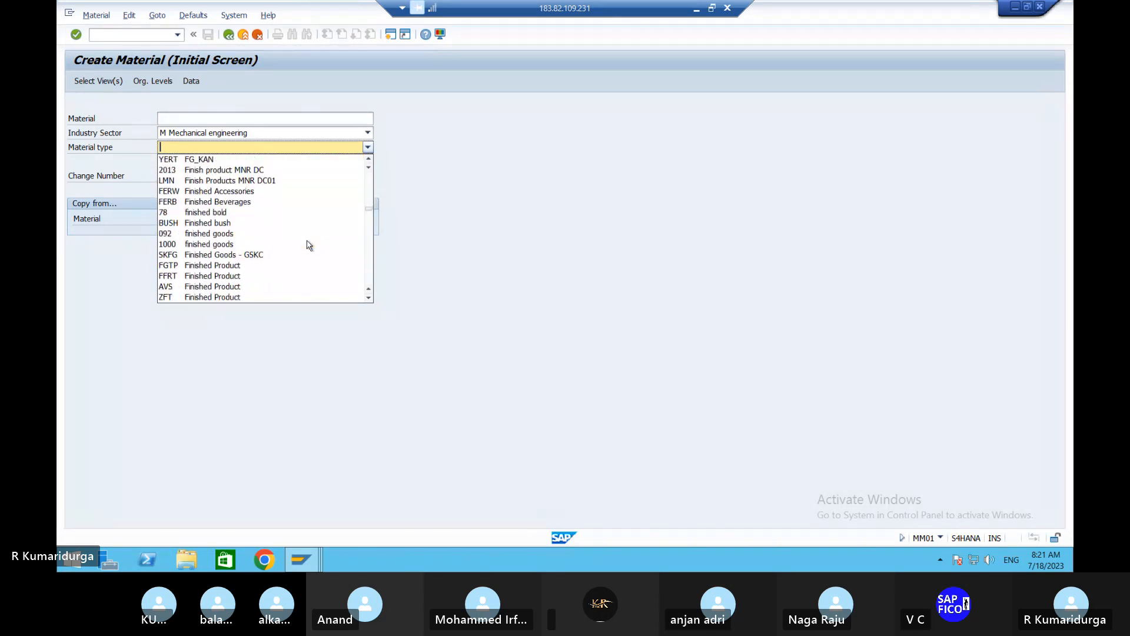
scroll(309, 245, "down", 15)
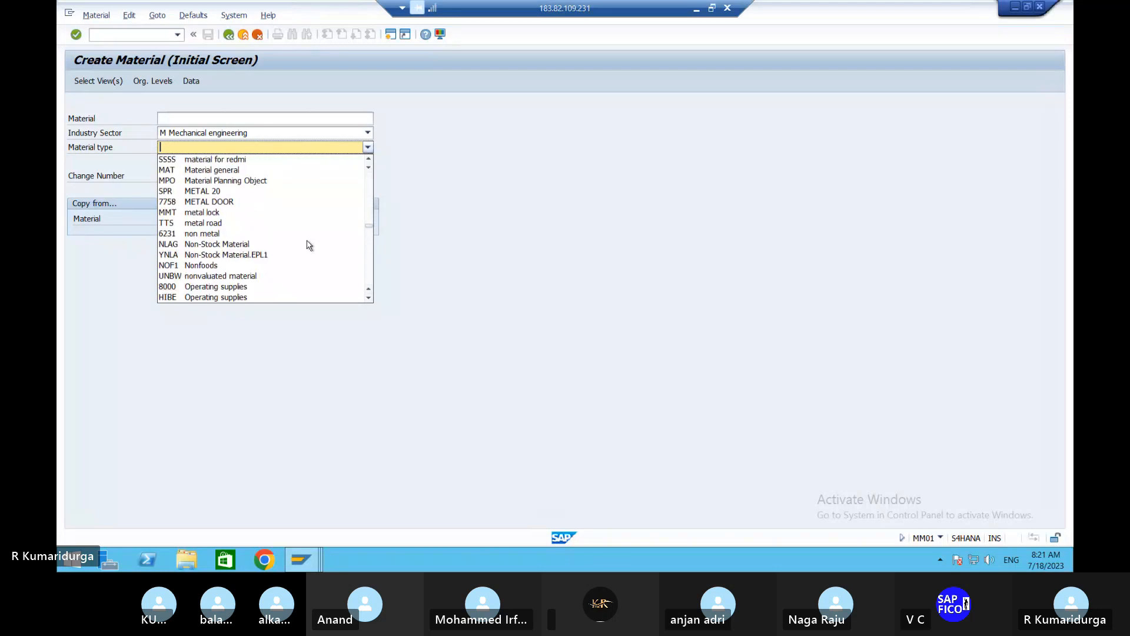
scroll(309, 245, "down", 10)
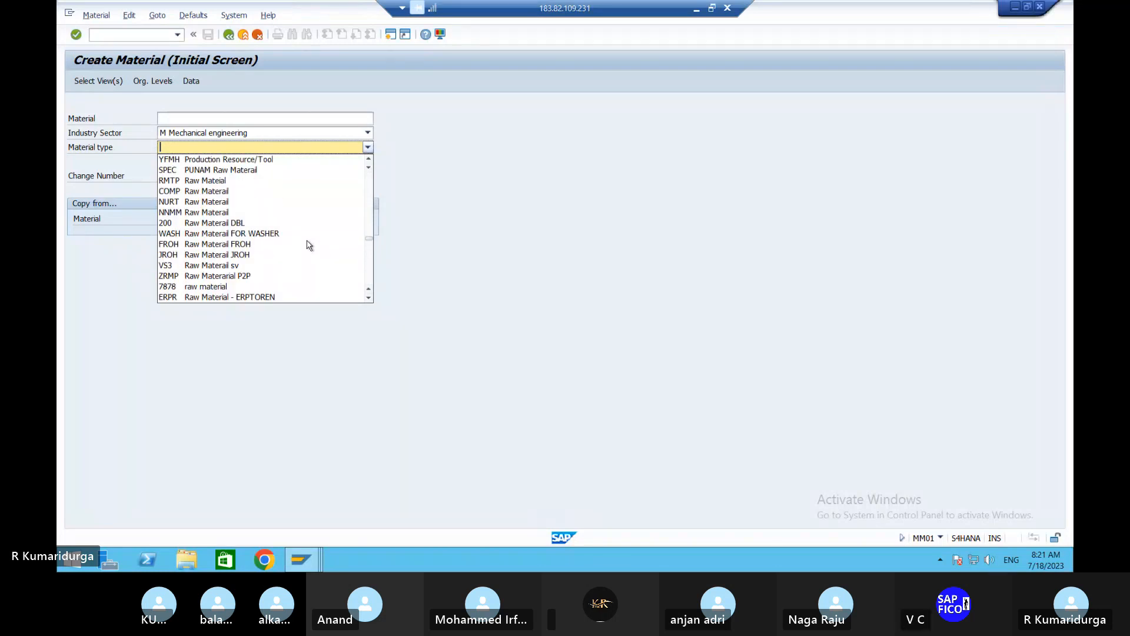
scroll(310, 245, "down", 10)
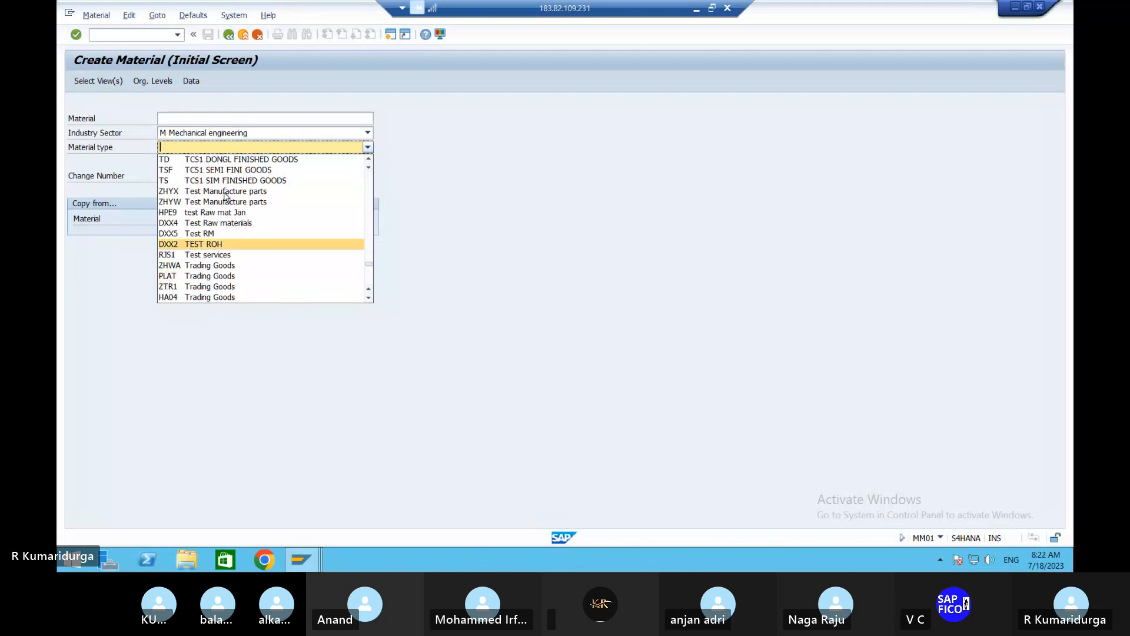
scroll(218, 230, "down", 1)
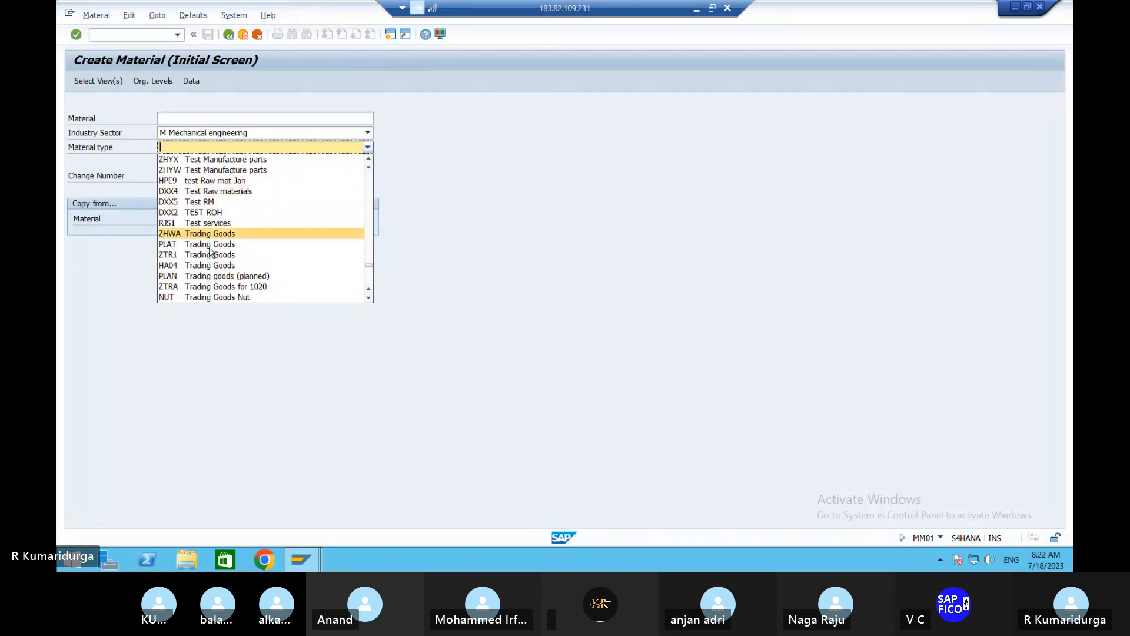
left_click(180, 235)
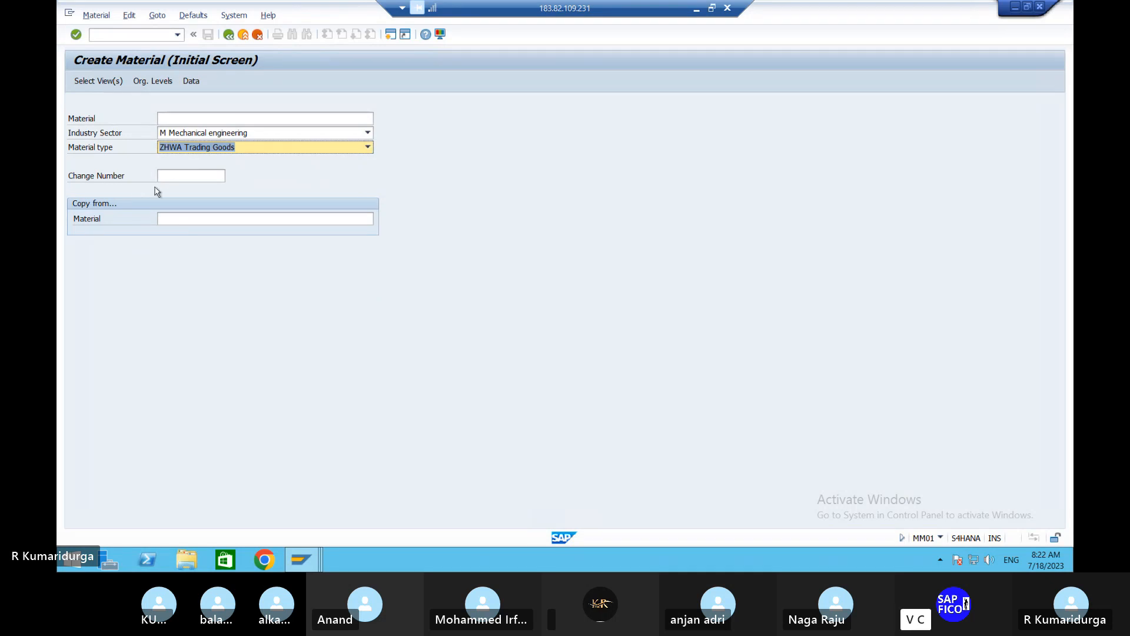
- Try to continue to the view selection with material type ZHWA Trading Goods, dismissing the information messages
key("Return")
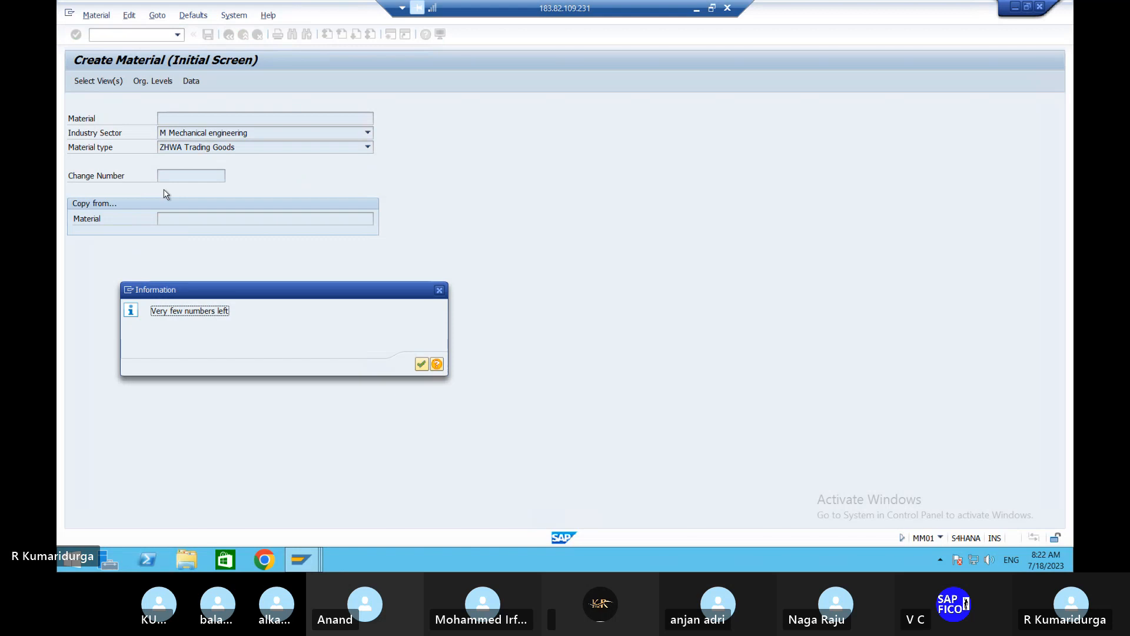
left_click(421, 364)
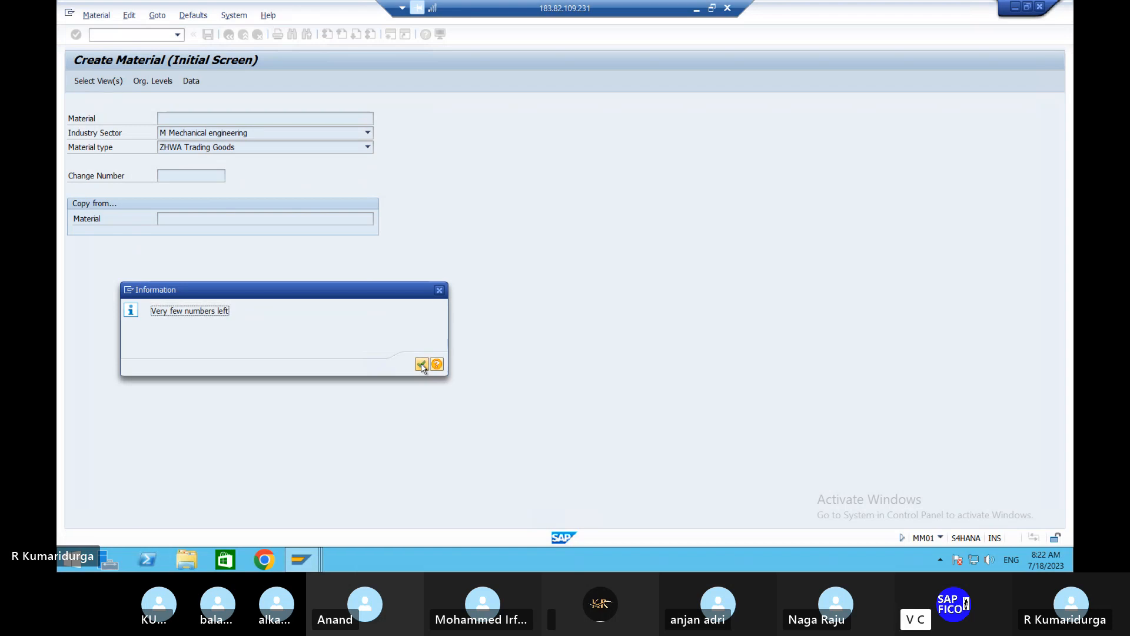
left_click(440, 291)
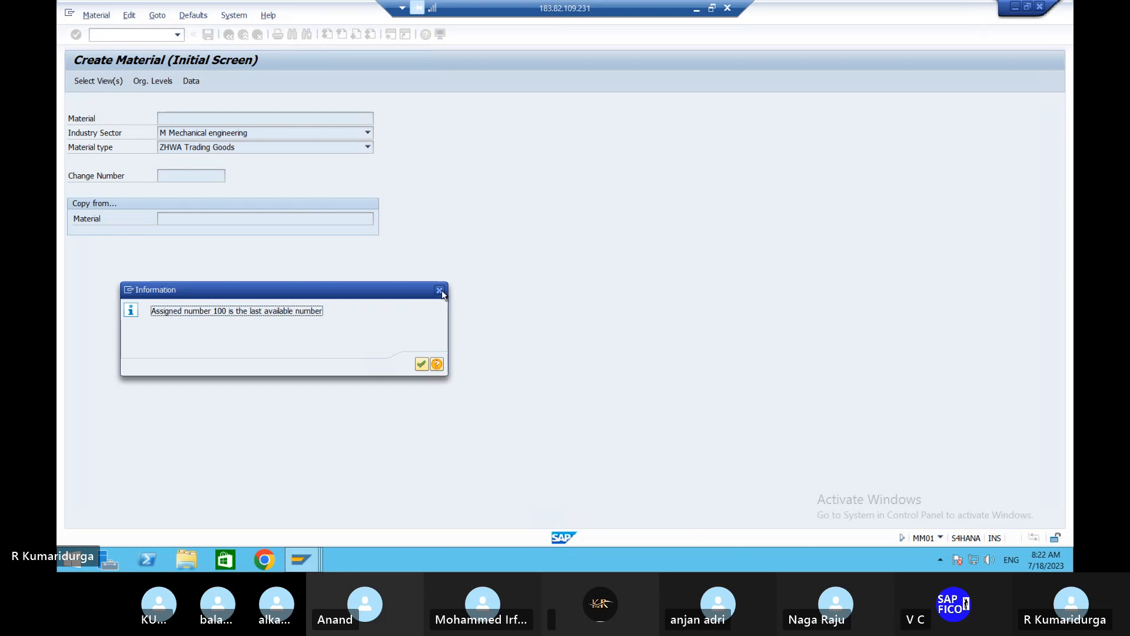
left_click(439, 291)
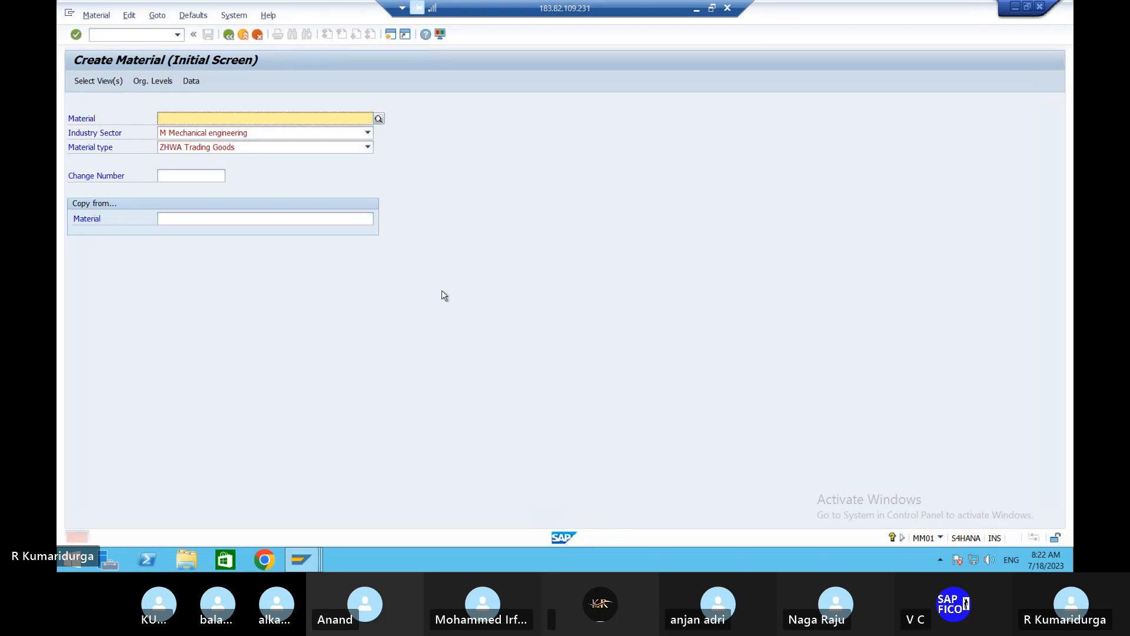
- Change the material type to HAWA Trading Goods OM99 and continue to the view selection
left_click(340, 152)
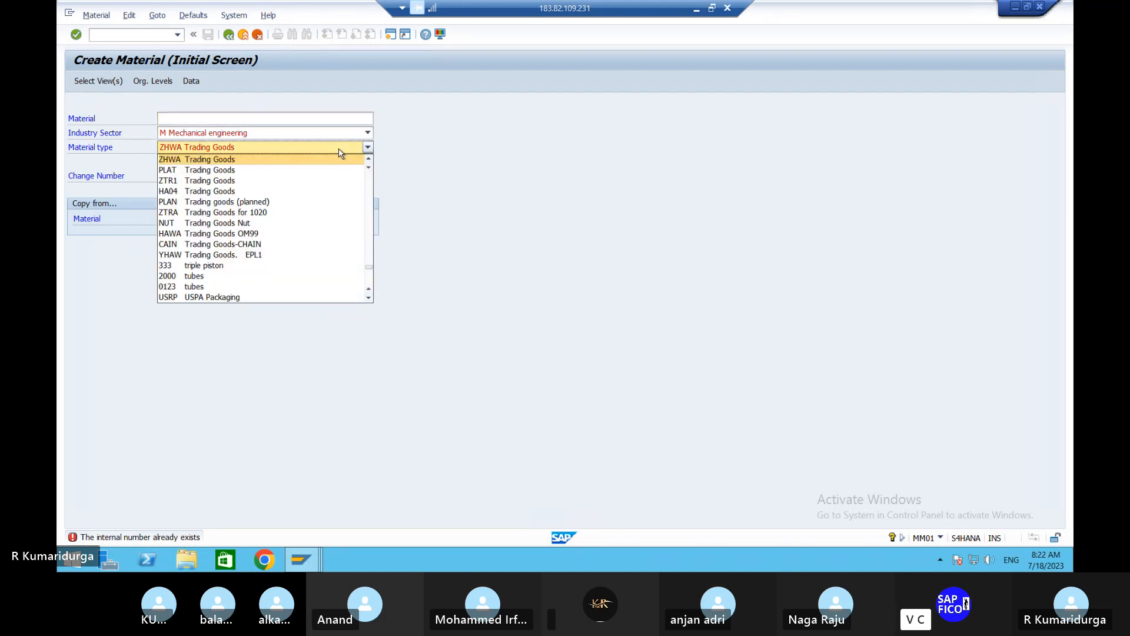
left_click(238, 234)
key("Return")
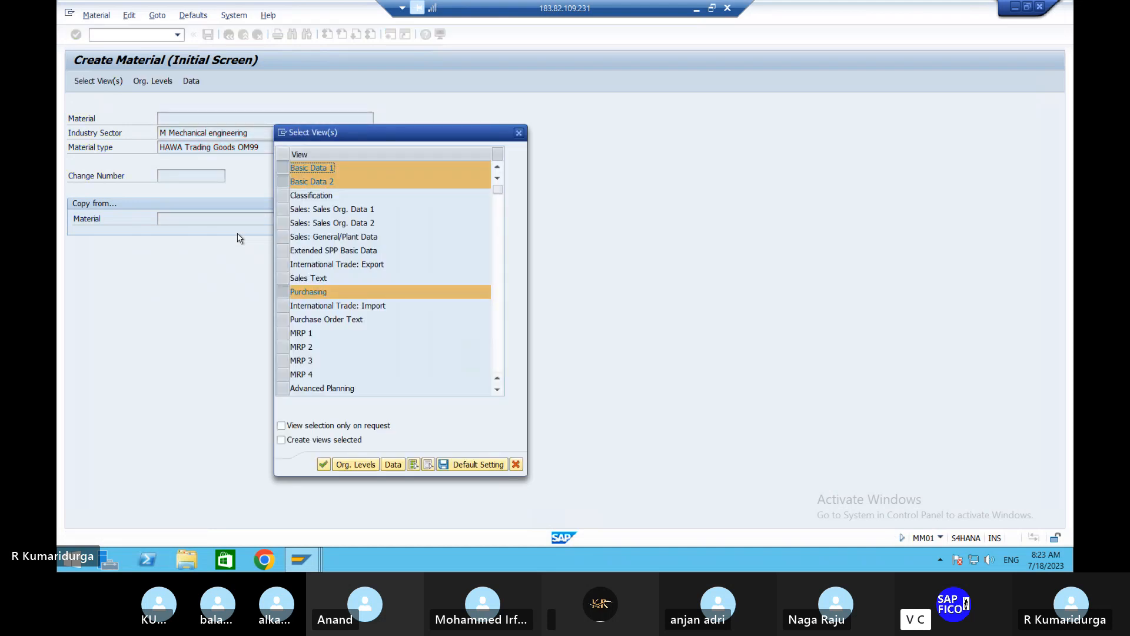
- Review the full list of material views to check which basic data, purchasing and accounting views are selected
left_click(287, 170)
left_click(287, 170)
scroll(334, 239, "down", 3)
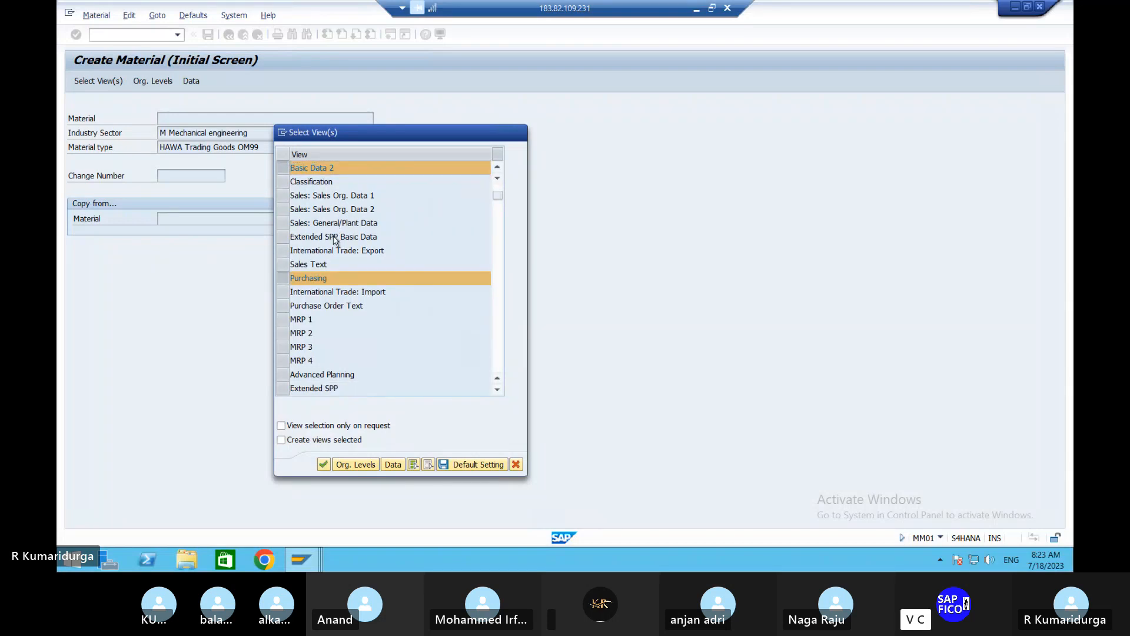
scroll(334, 239, "down", 6)
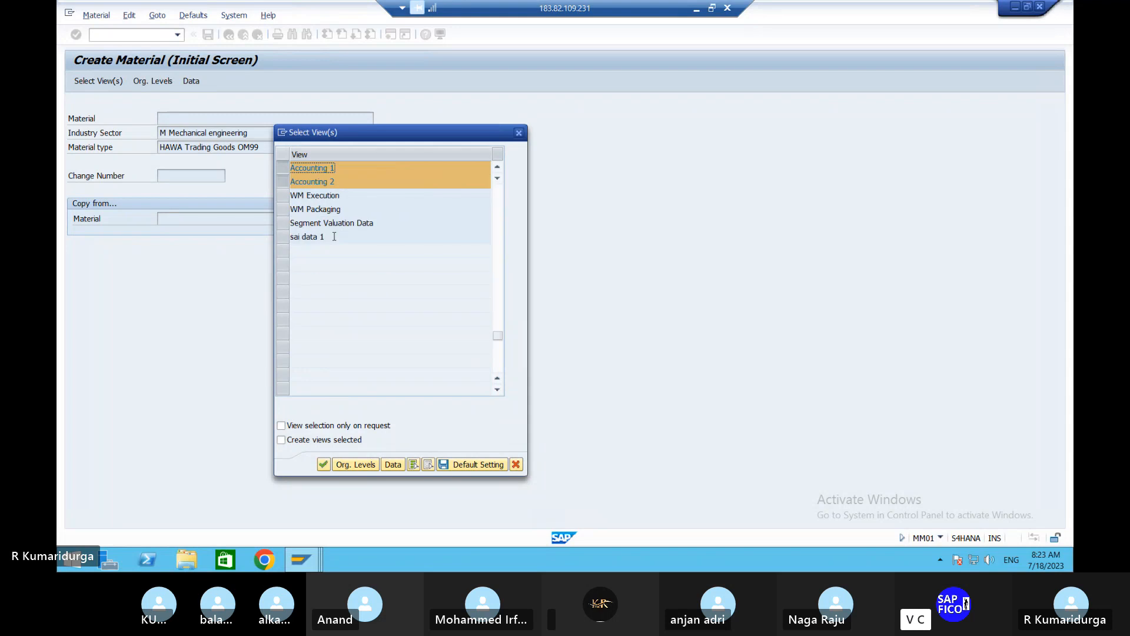
scroll(335, 241, "up", 9)
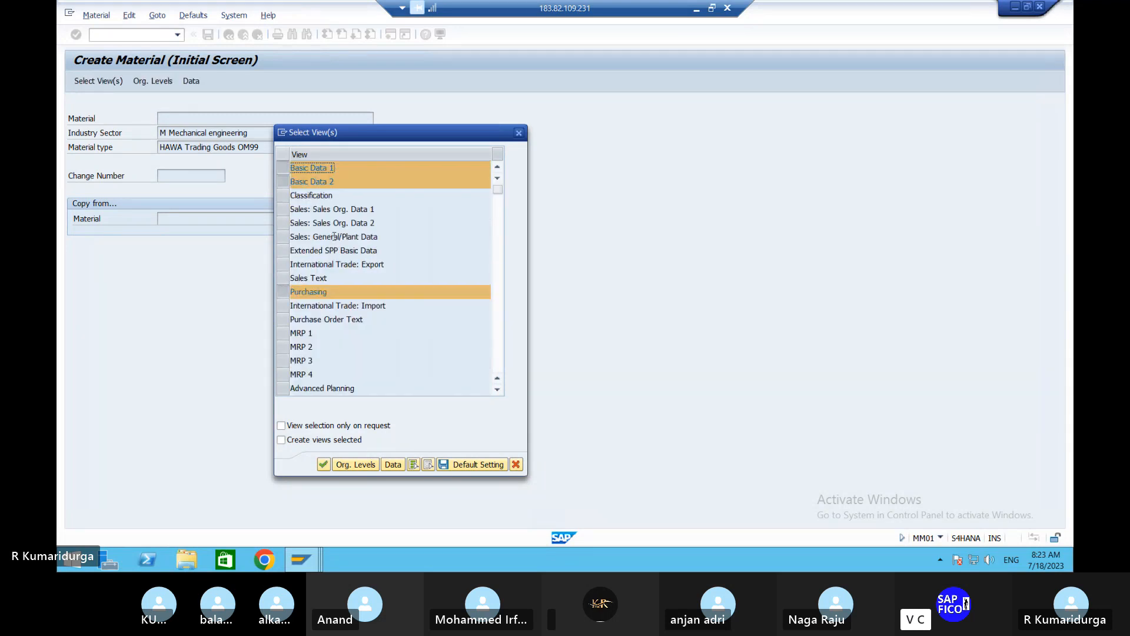